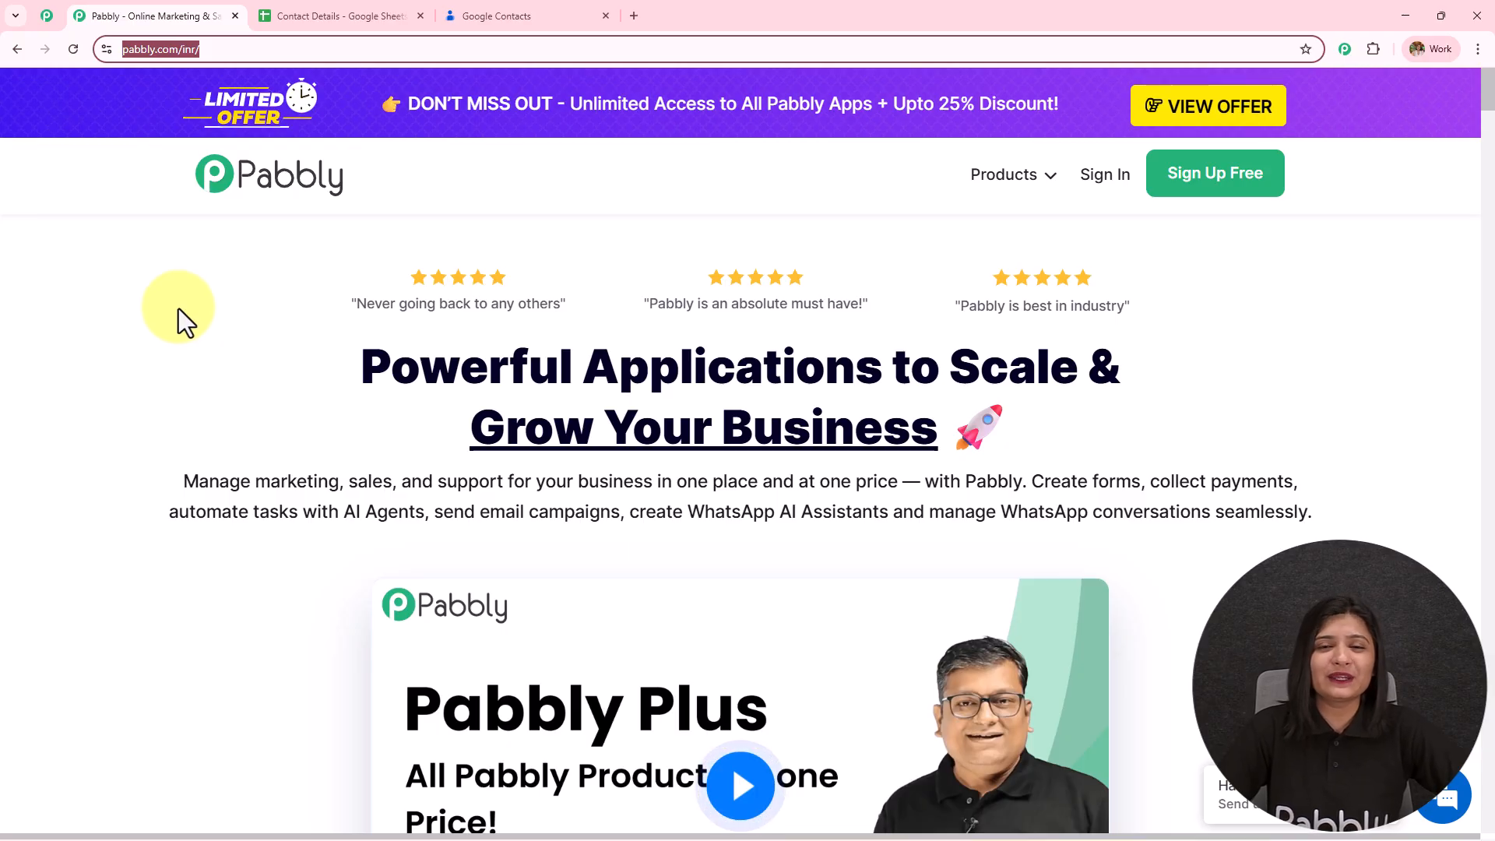
- Browse the Pabbly Community page, then return to the Pabbly homepage and choose Sign In
click(46, 15)
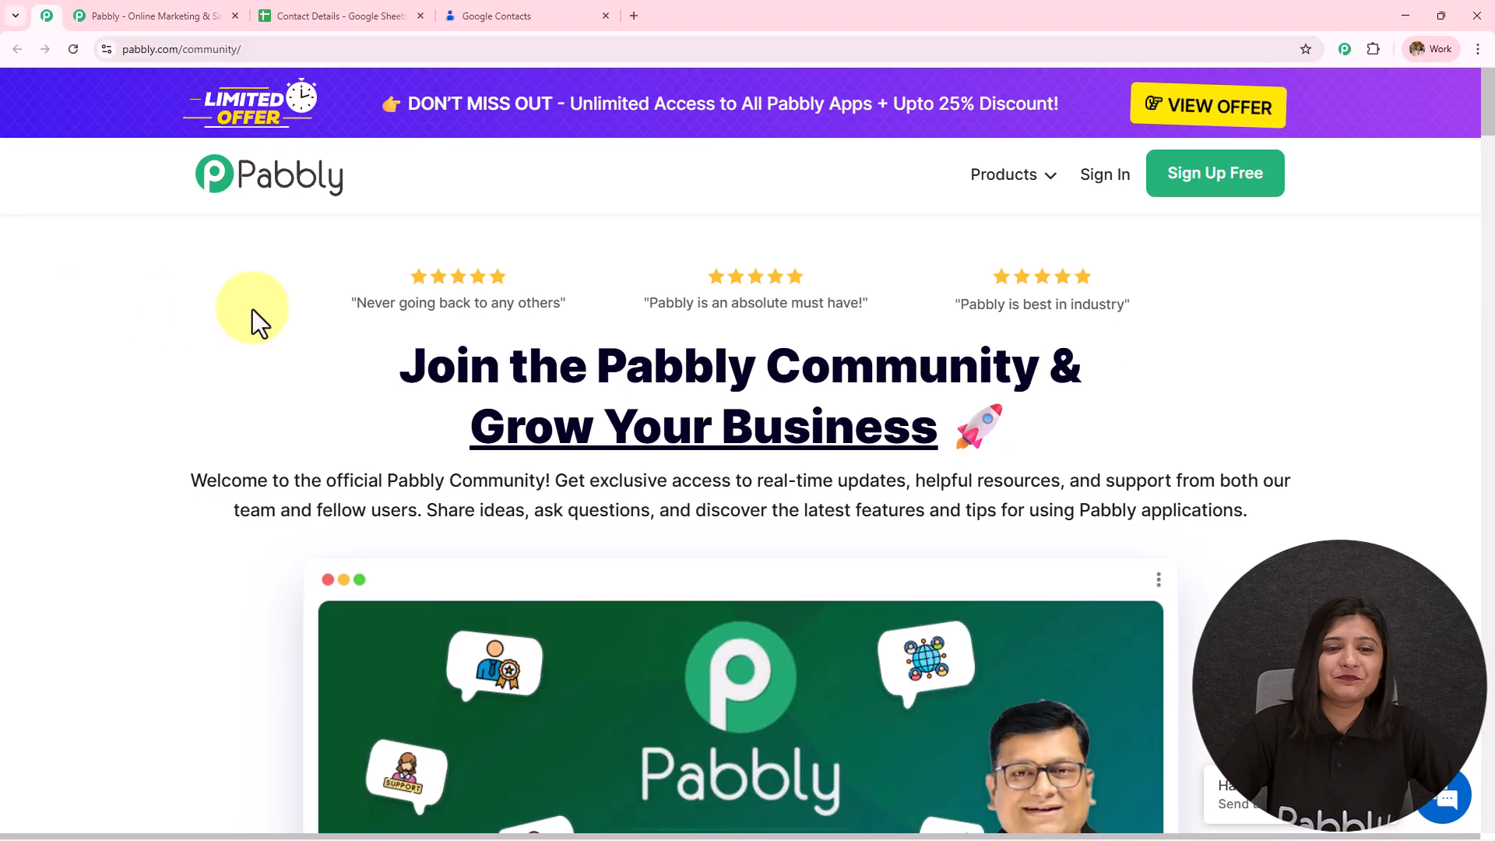
middle_click(251, 350)
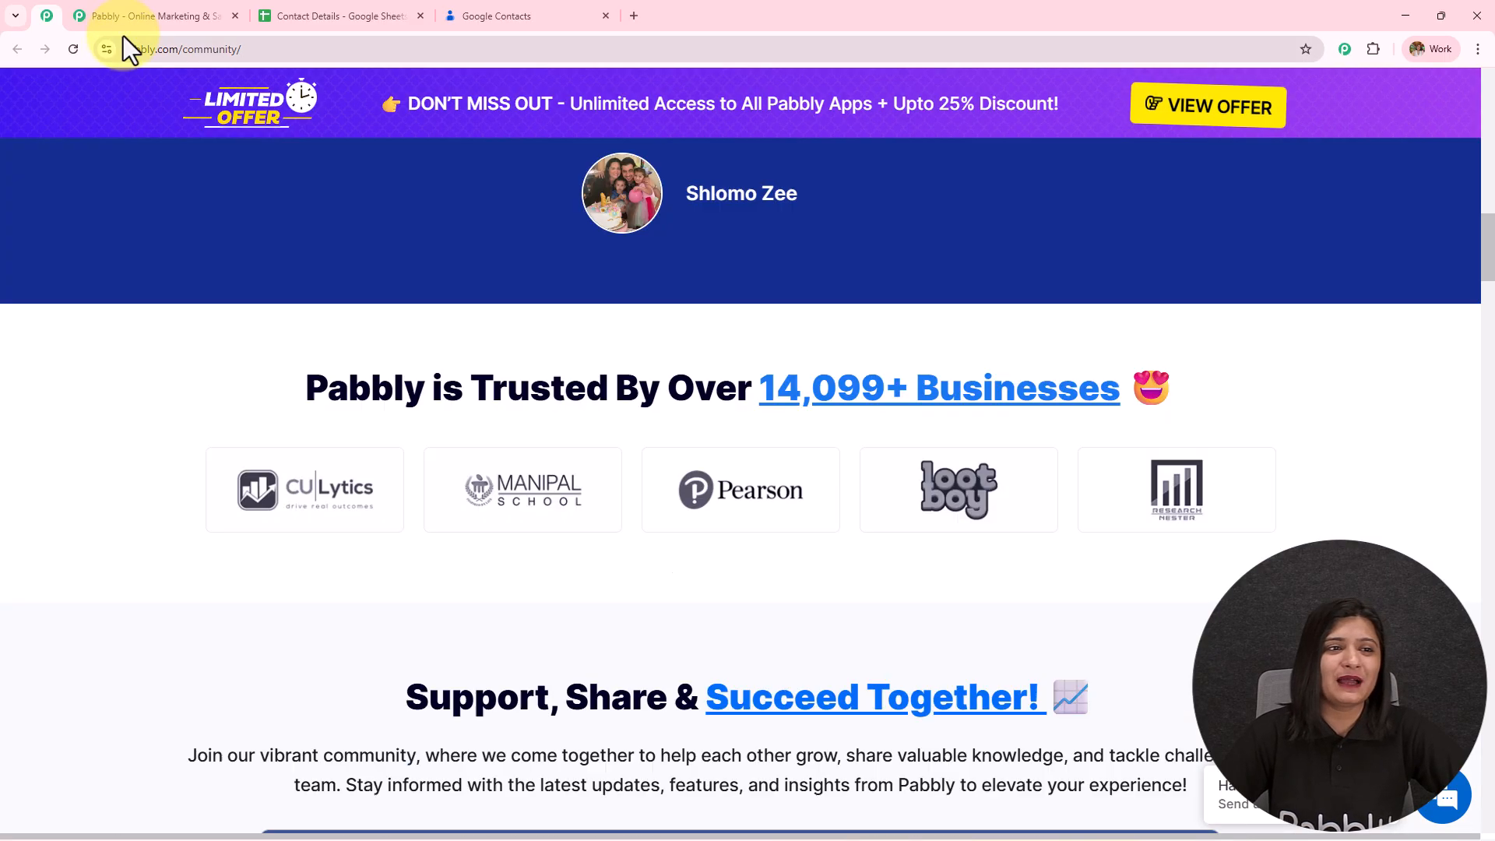
click(125, 21)
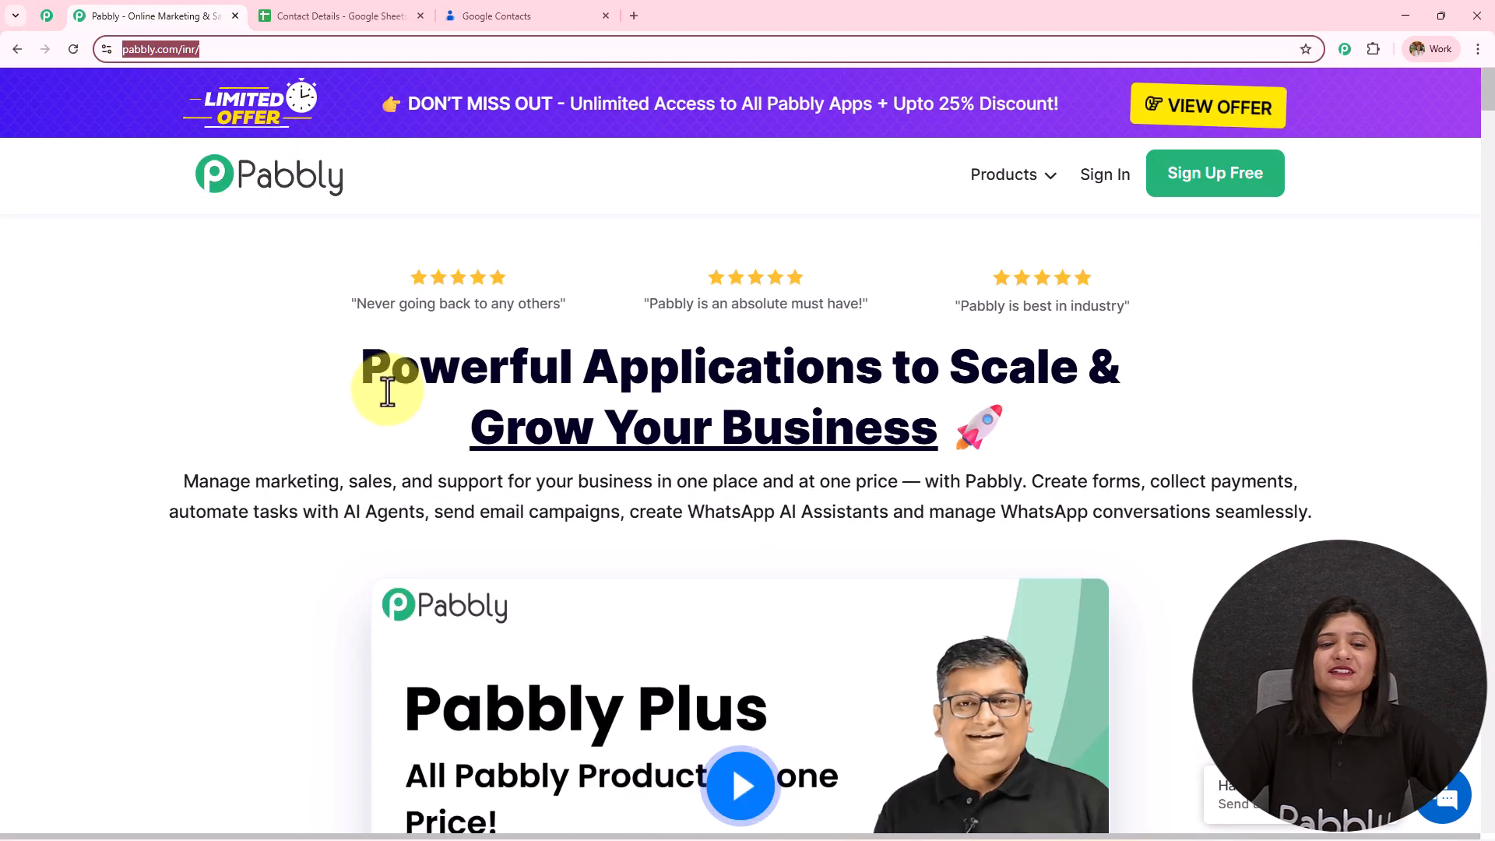
click(145, 391)
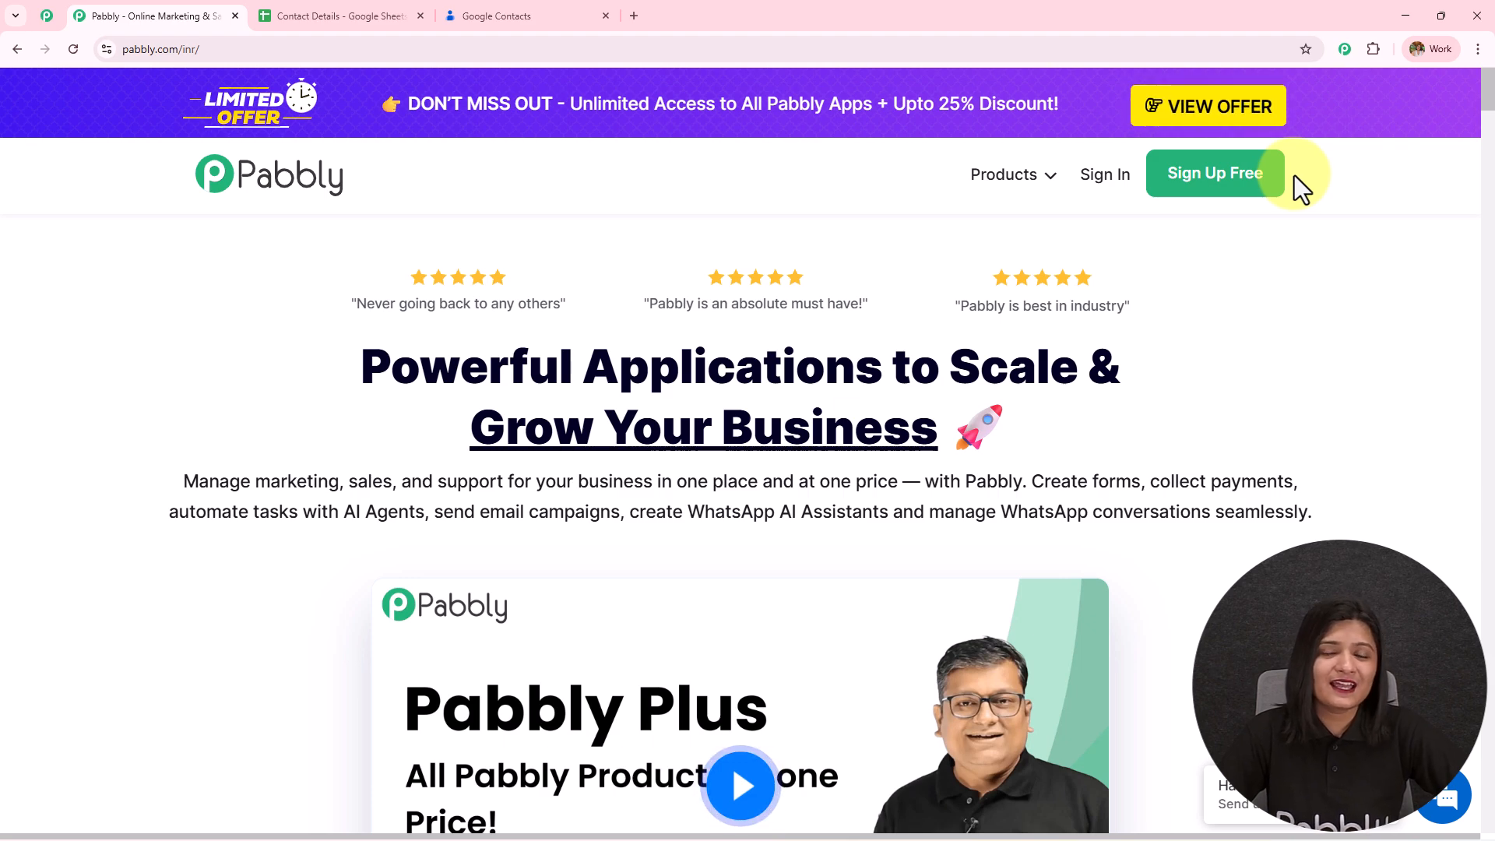
- Sign in with Google and launch Pabbly Connect from All Pabbly Apps, showing 31906 tasks remaining
click(1110, 183)
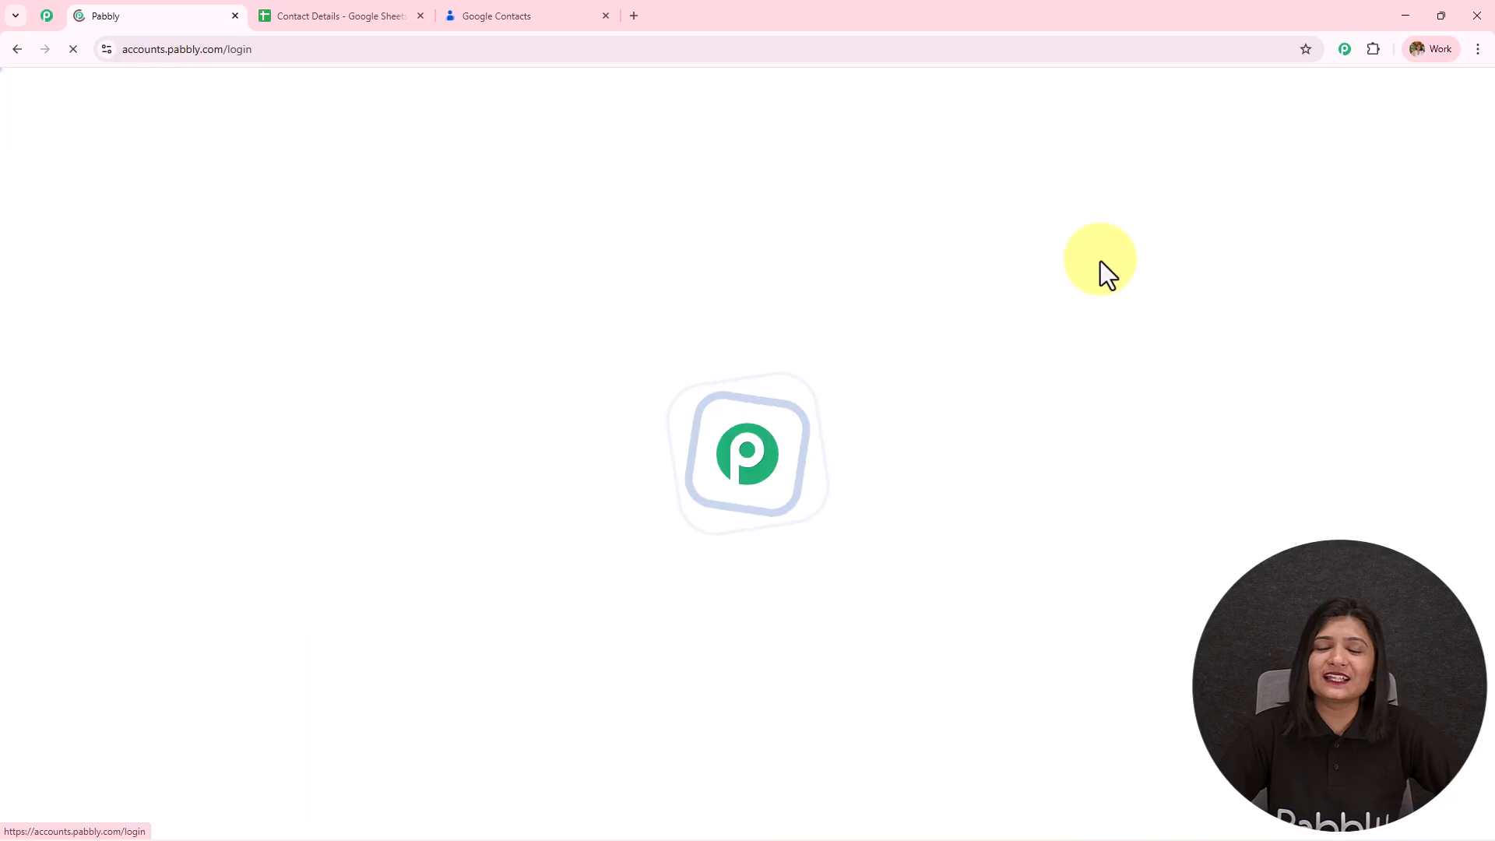
click(1053, 343)
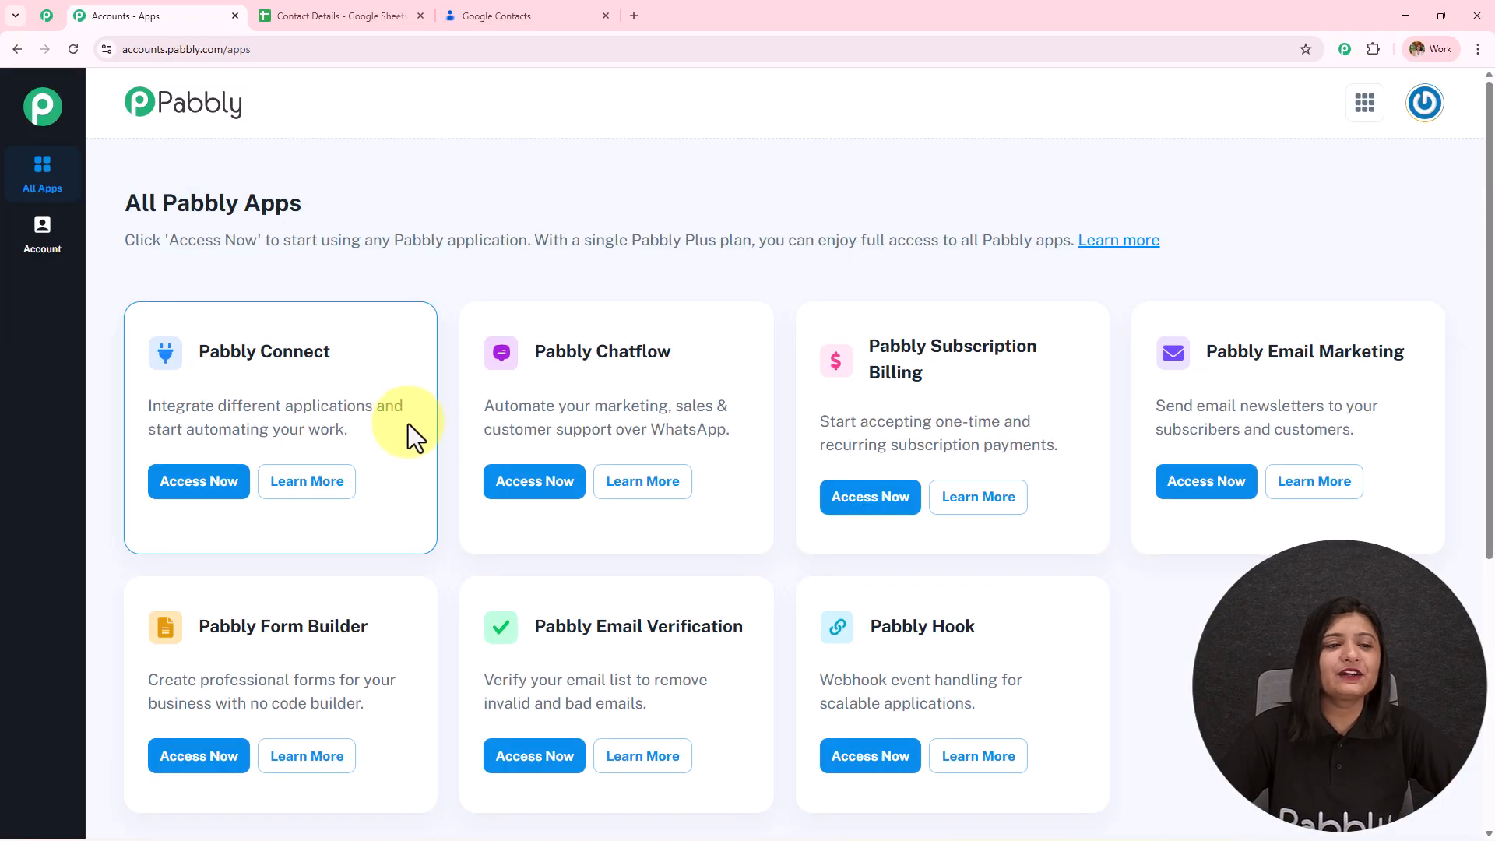
drag(122, 207, 501, 191)
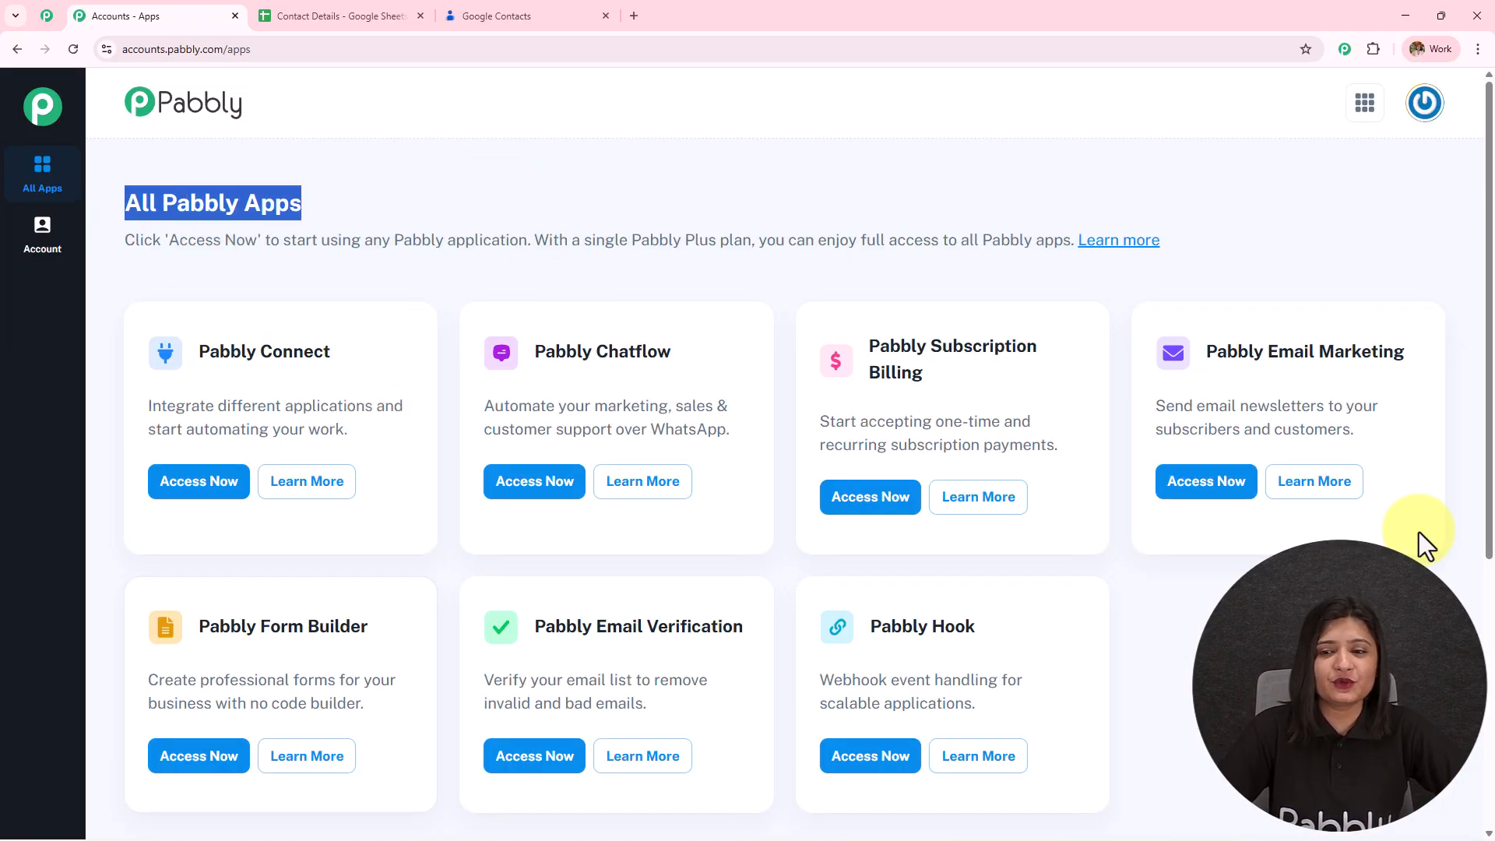
drag(195, 355, 370, 353)
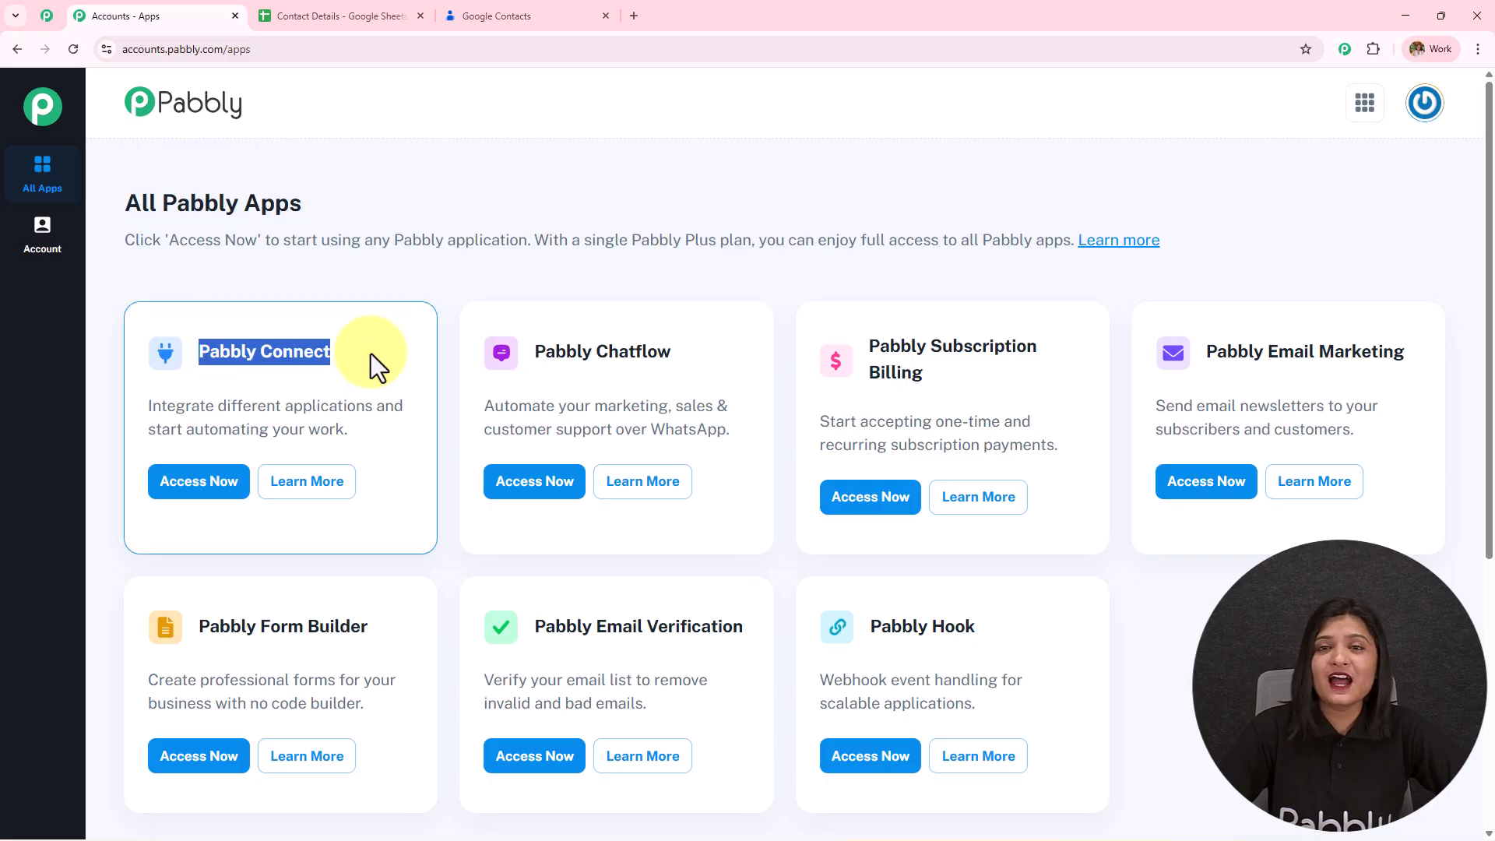
click(171, 484)
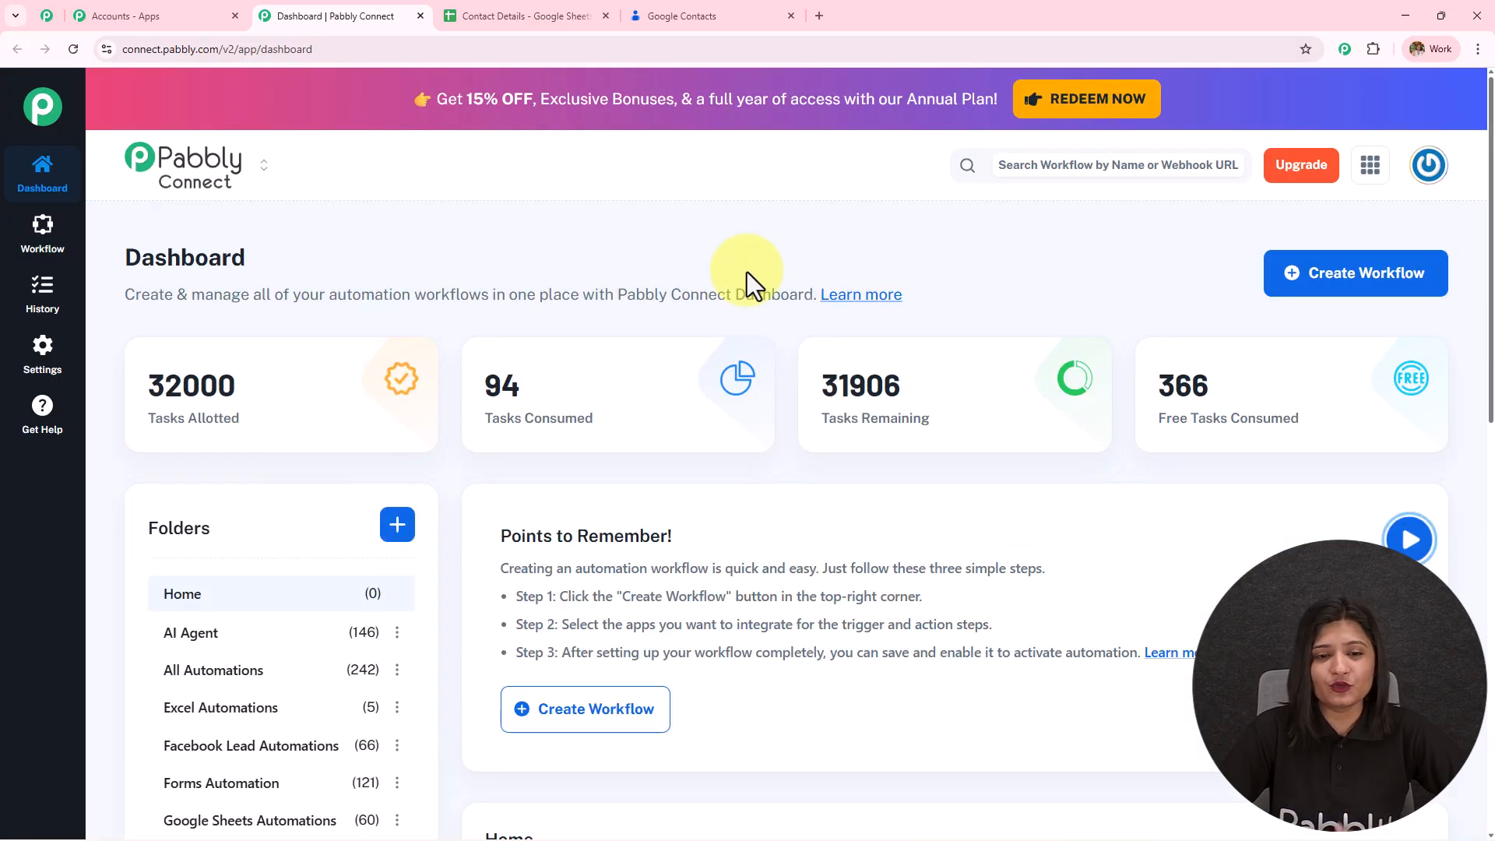
scroll(786, 507, down, 3)
scroll(788, 518, down, 3)
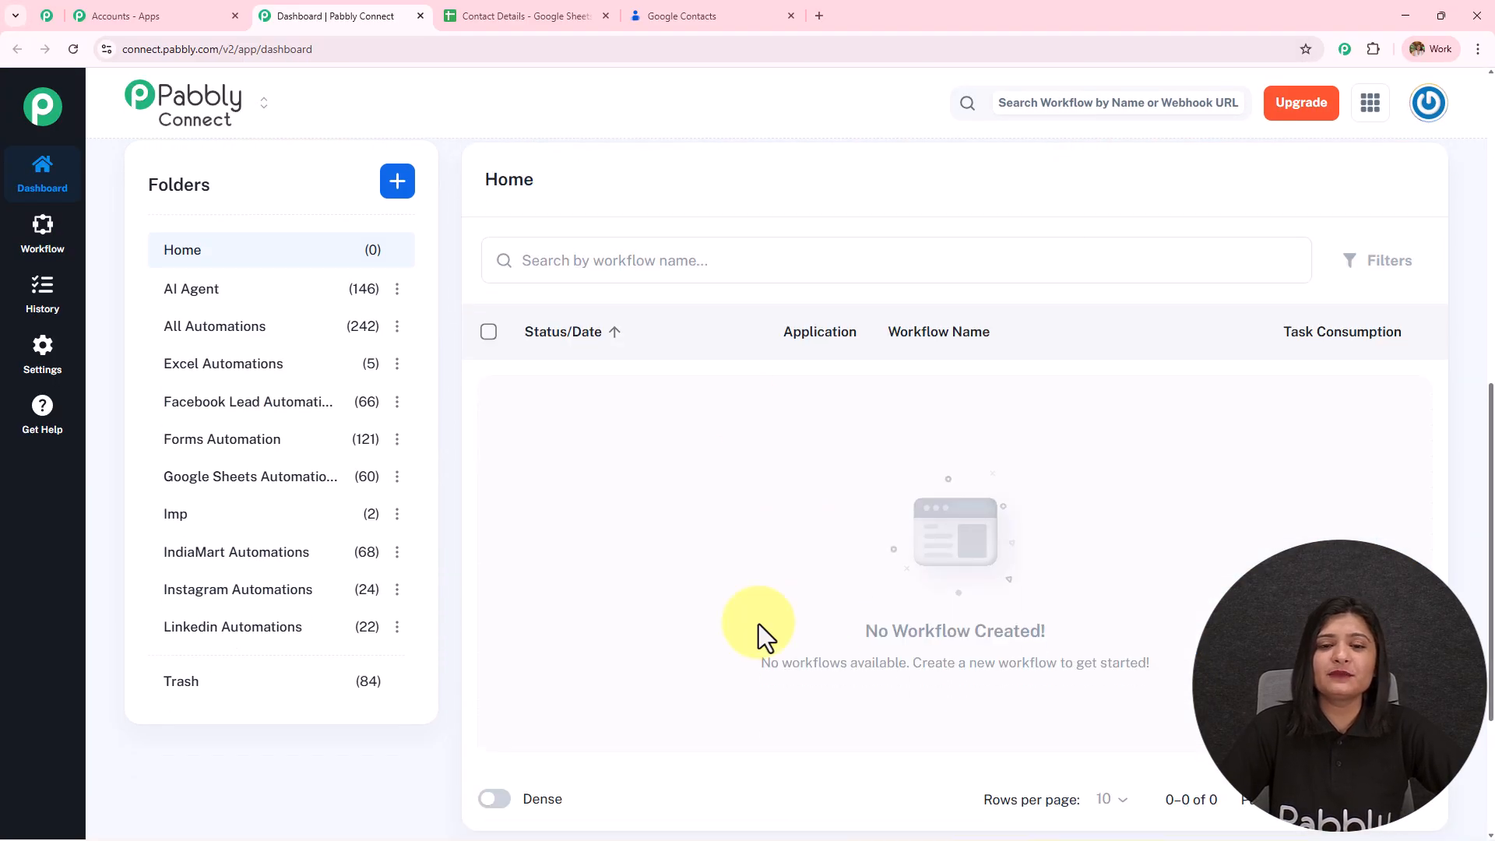
scroll(277, 641, up, 5)
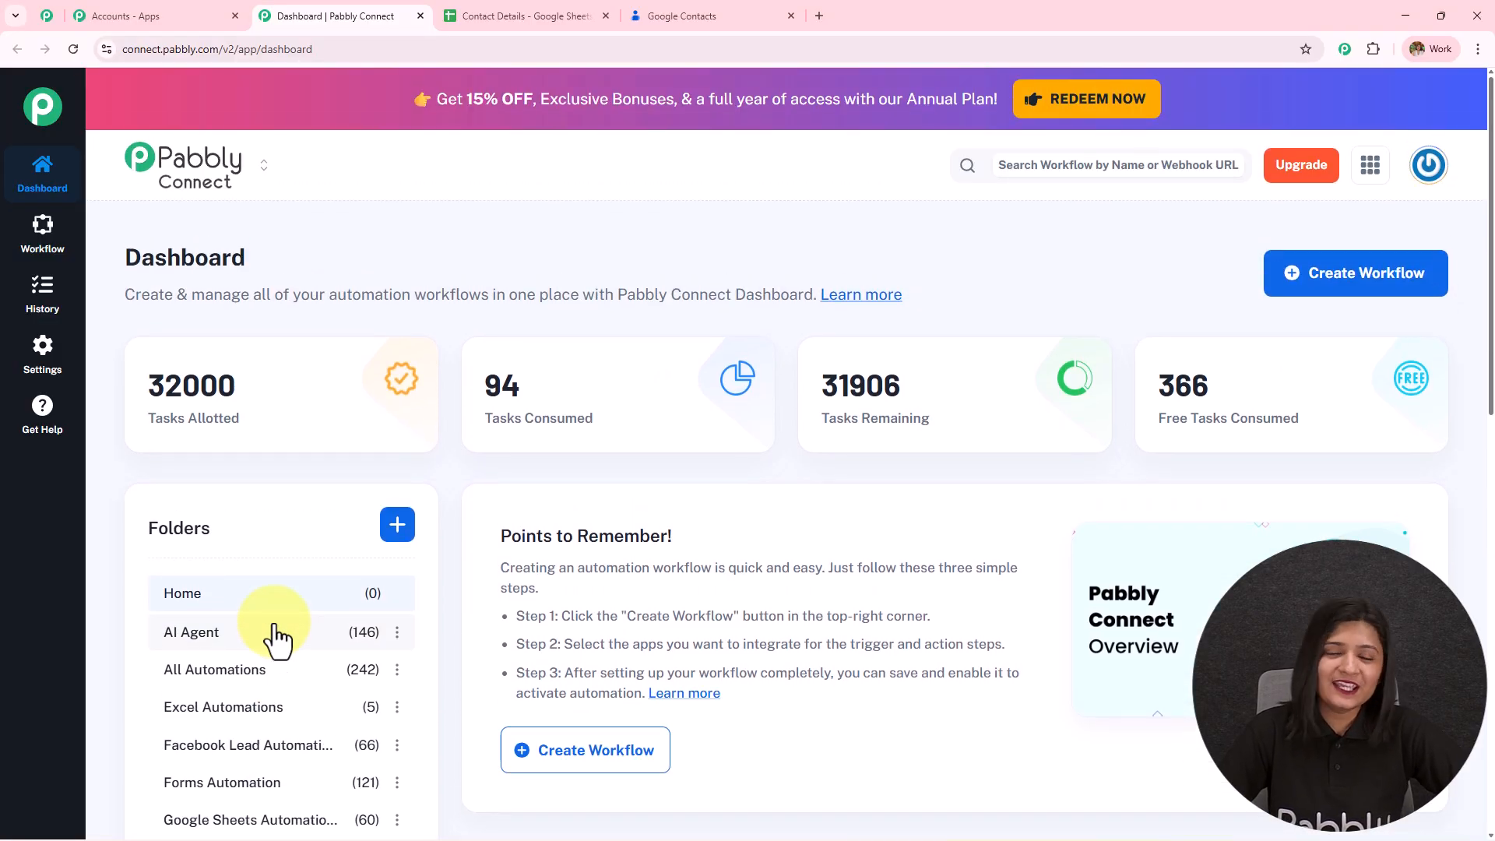
- Cancel a new folder, then start a new workflow using the New (Beta) builder
click(399, 524)
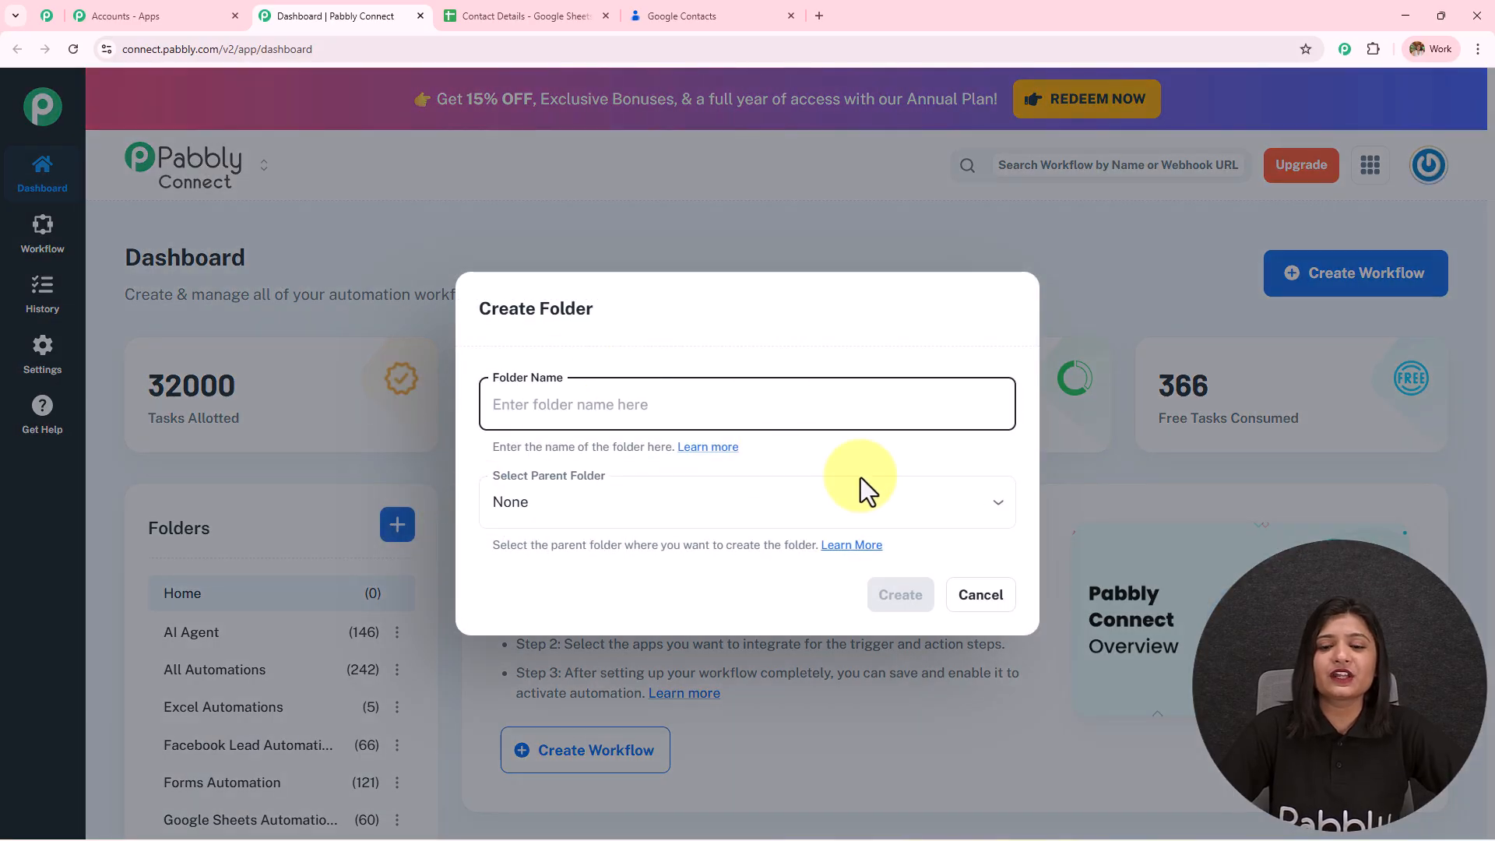
click(975, 596)
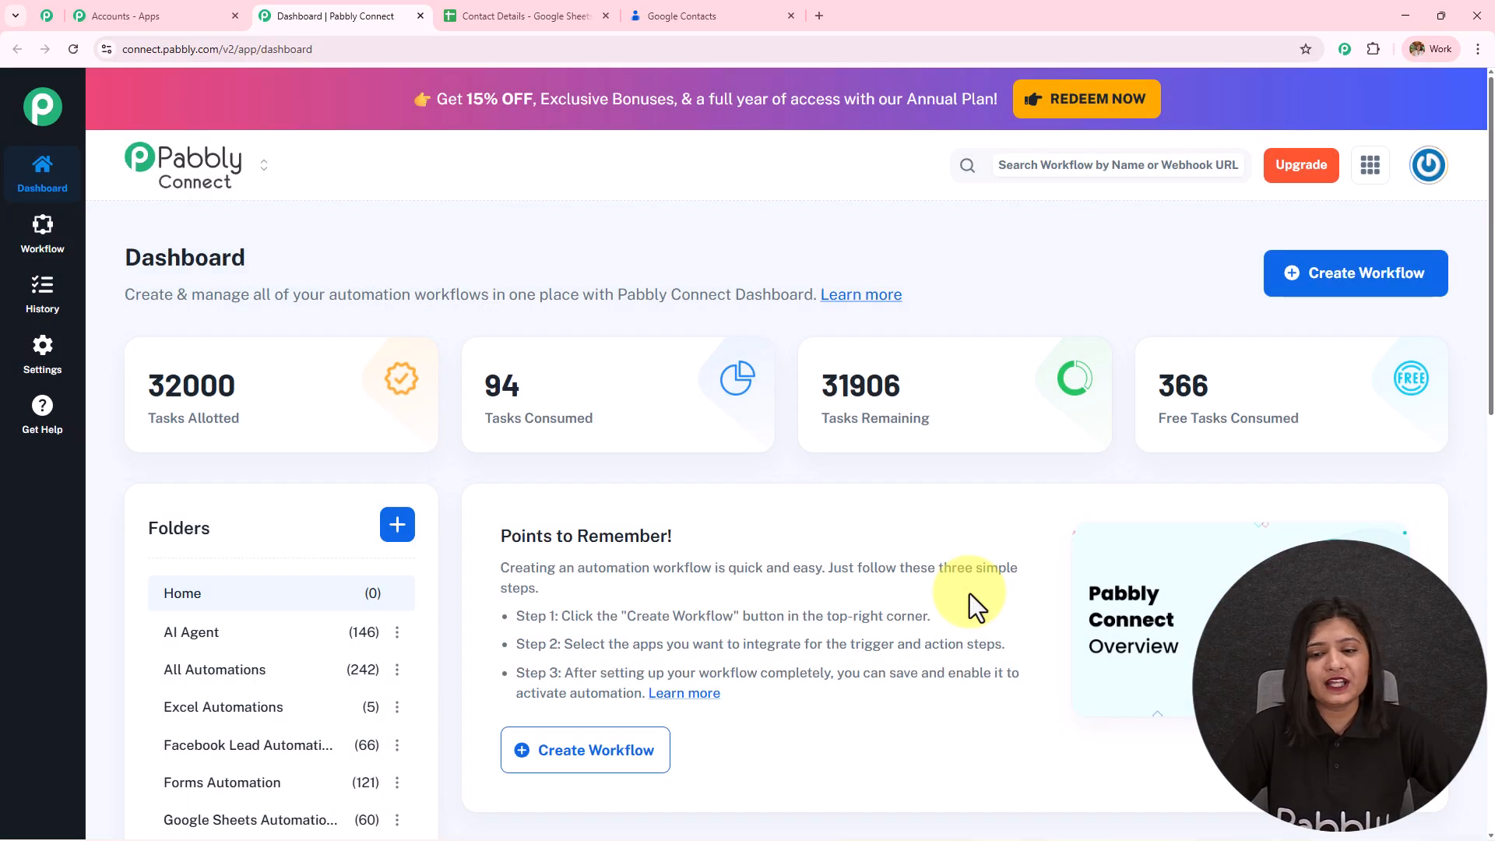
click(1374, 300)
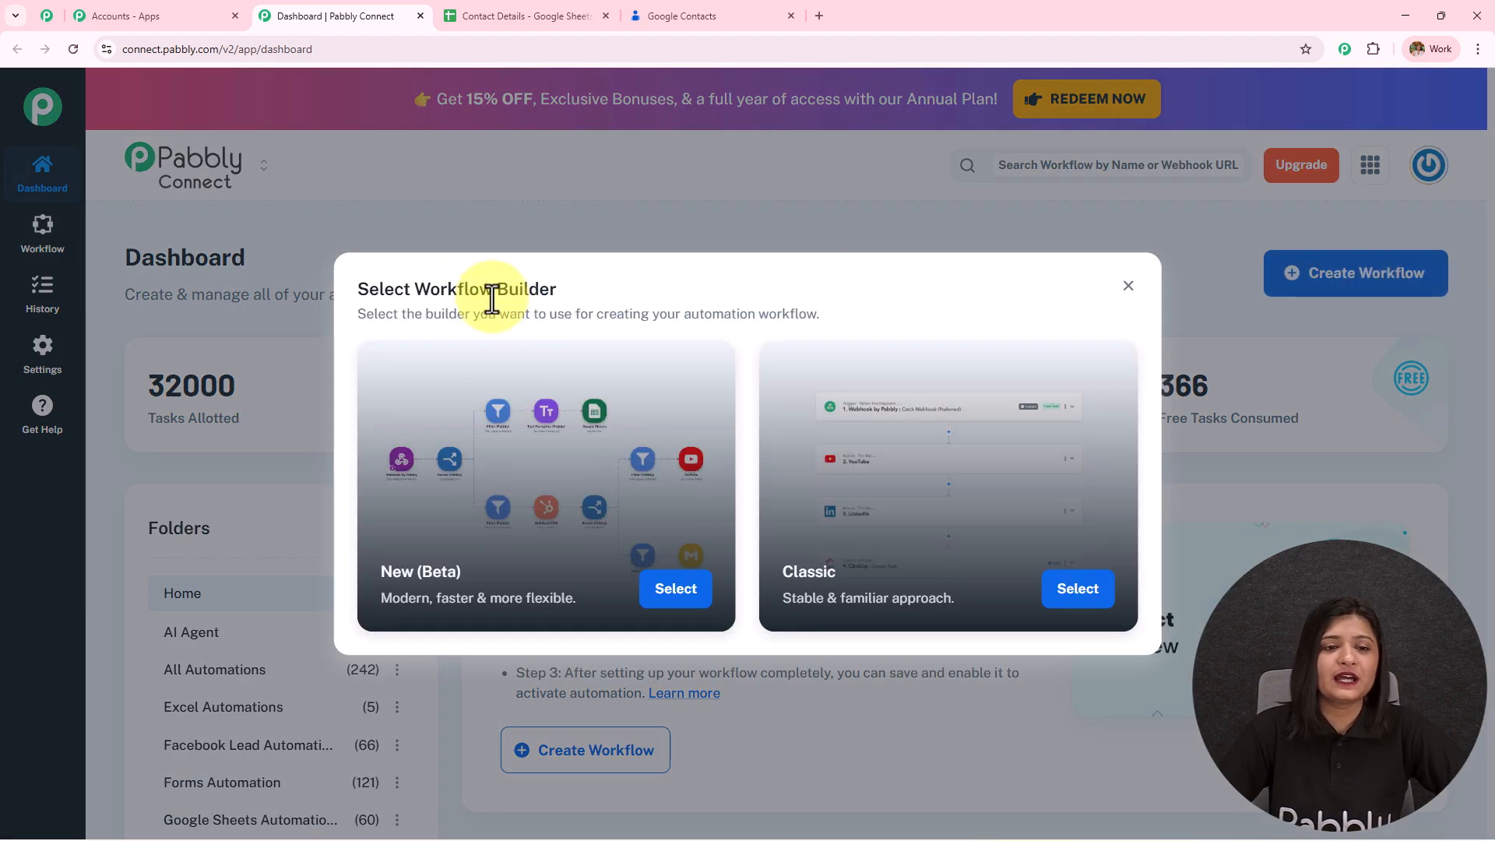
drag(408, 289, 763, 257)
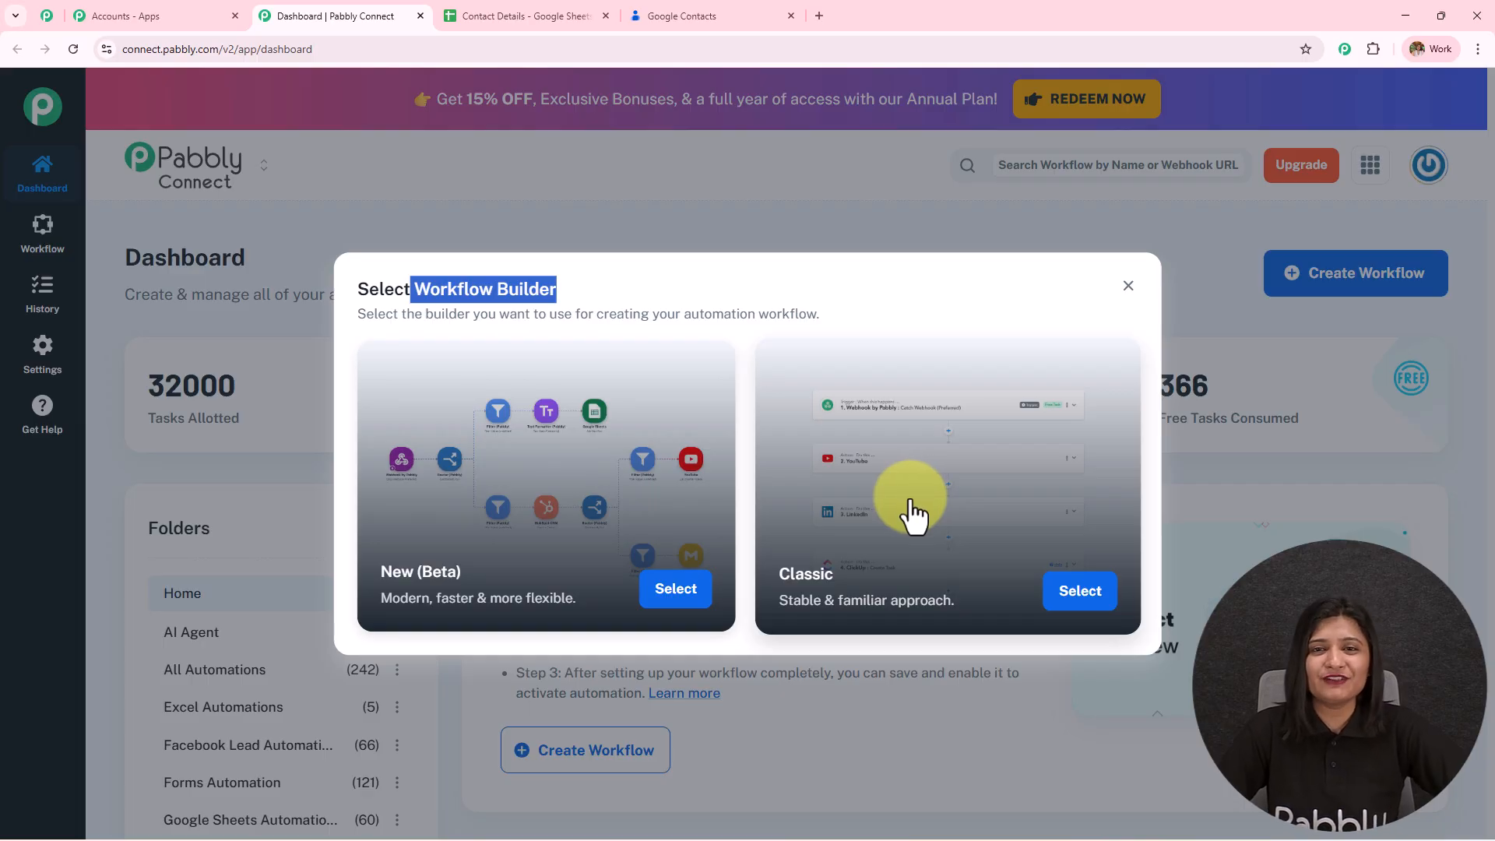
click(681, 590)
- Name it 'Import Contacts from Google Sheets to Google Contacts + Grouping Guide', place it in All Automations, and create it
drag(637, 414, 177, 450)
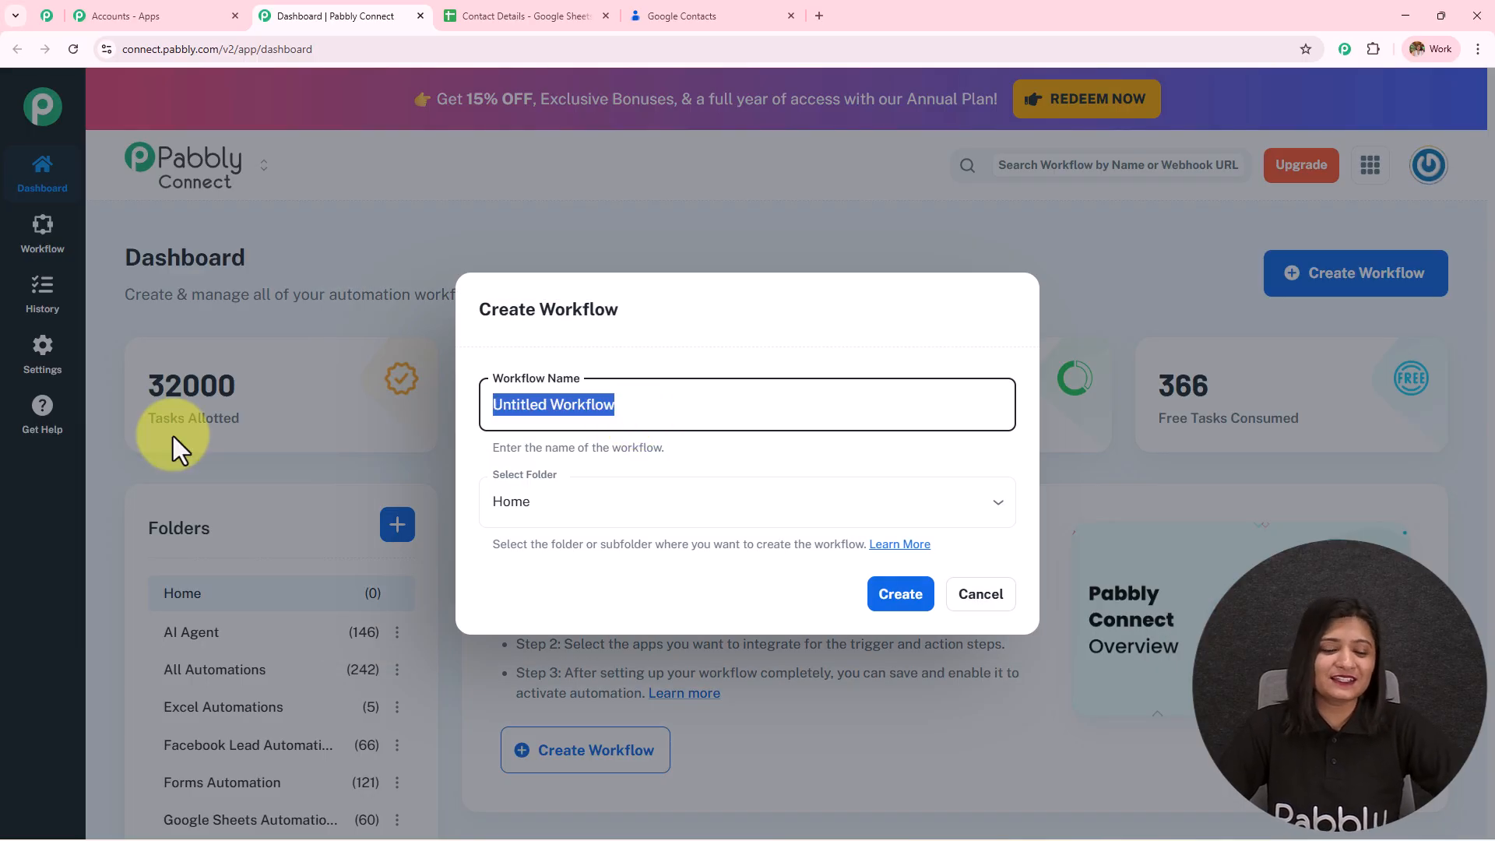
text(Import Contacts from Google Sheets to Google Contacts + Grouping Guide)
drag(966, 404, 955, 443)
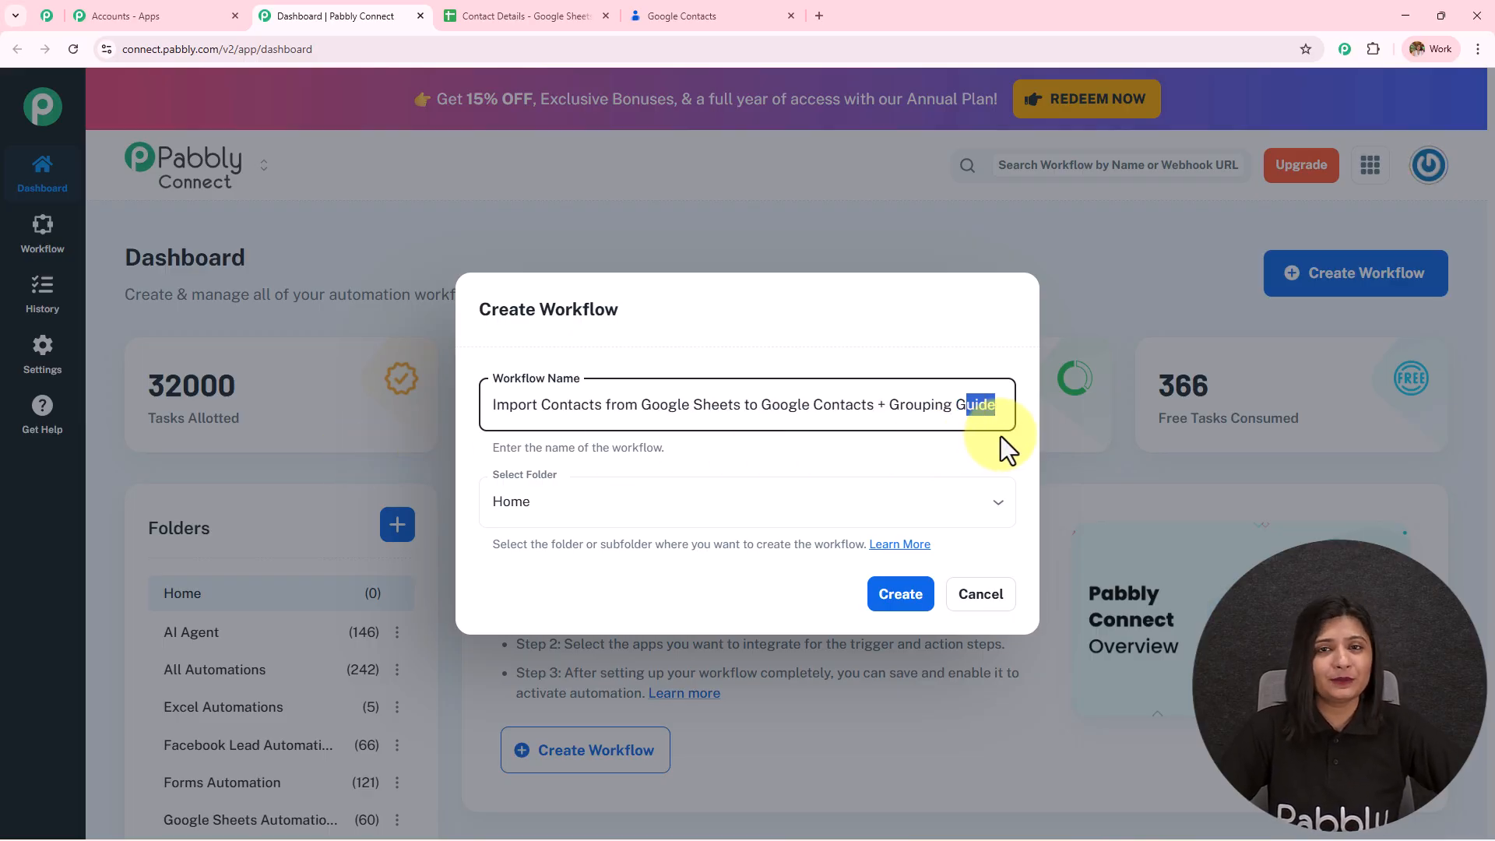
click(566, 505)
scroll(686, 373, down, 5)
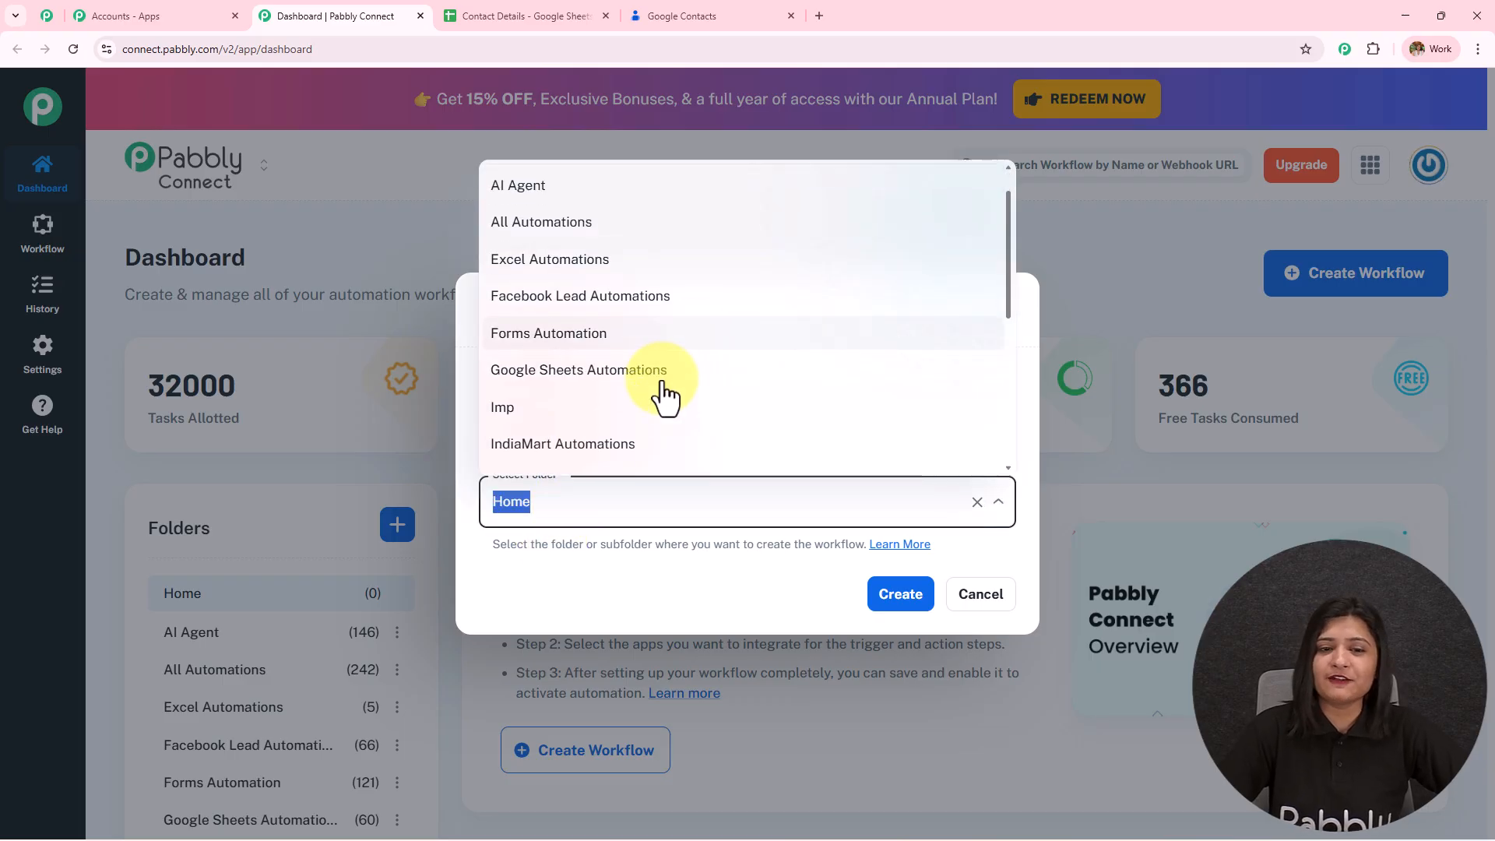
scroll(663, 395, up, 5)
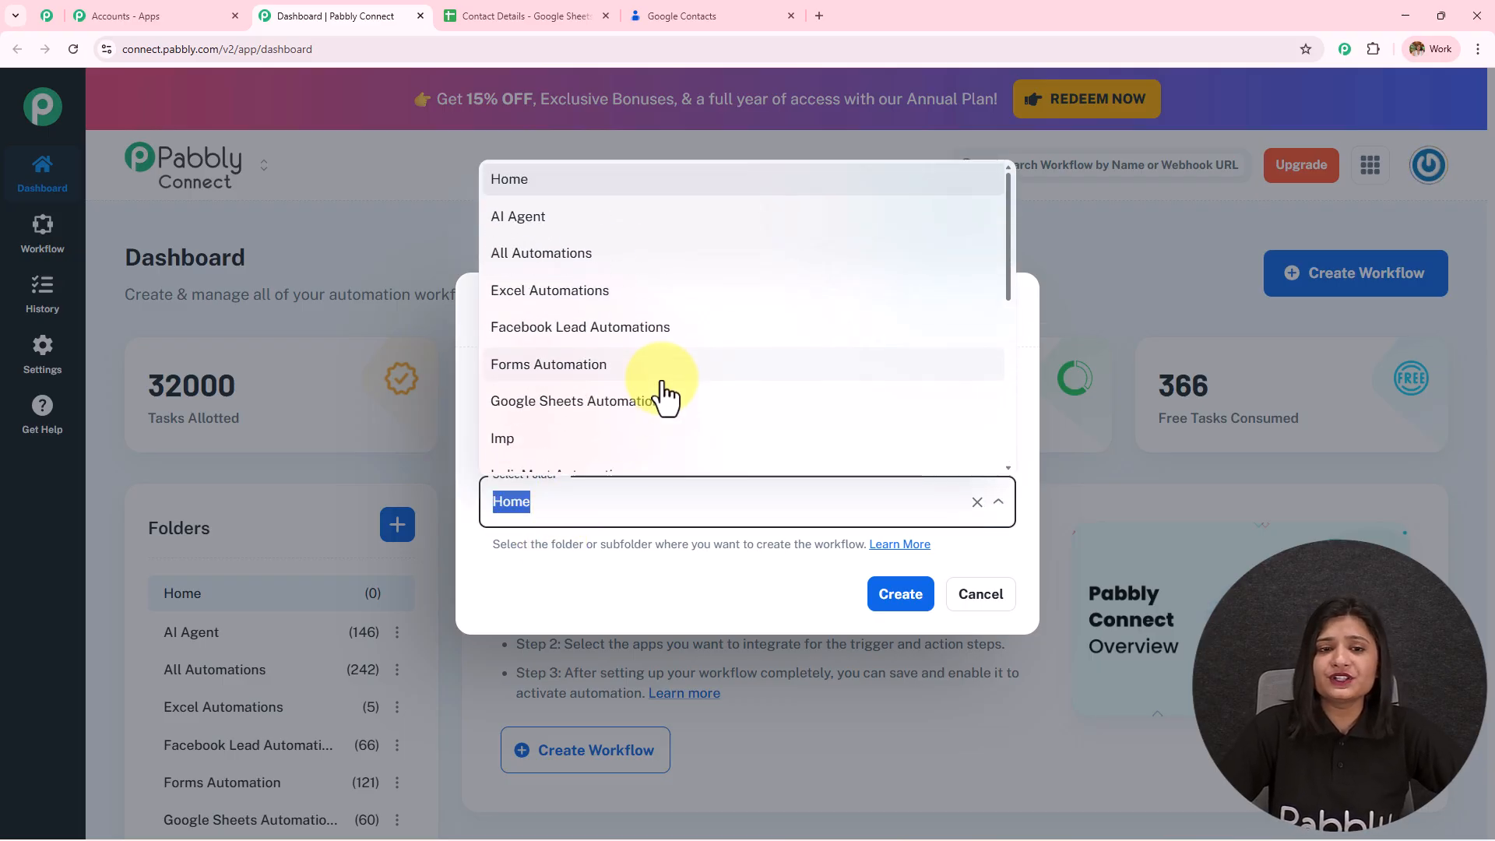
click(600, 254)
click(904, 612)
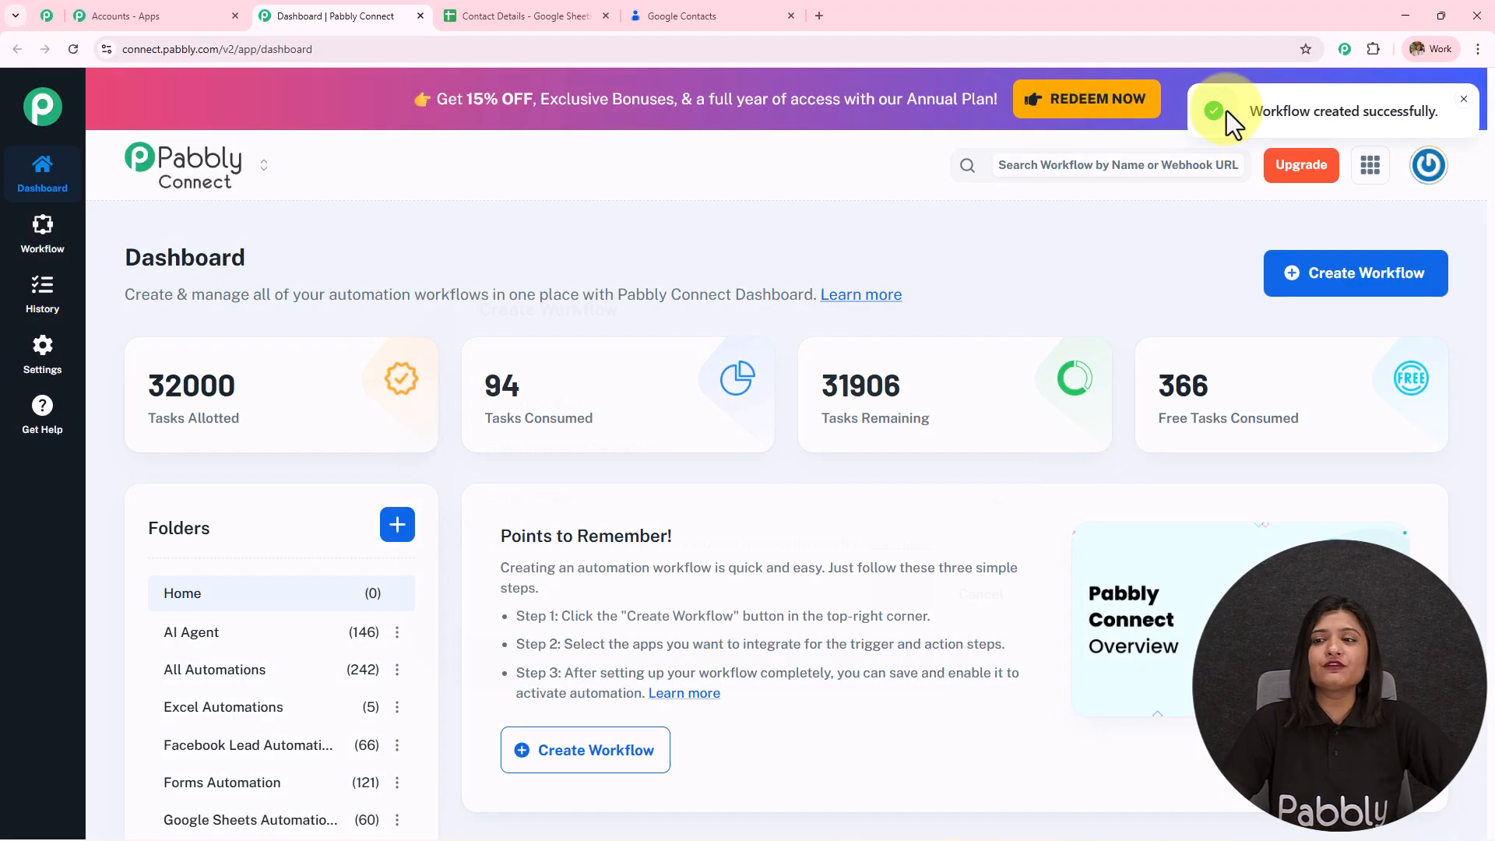
drag(1242, 117, 1396, 133)
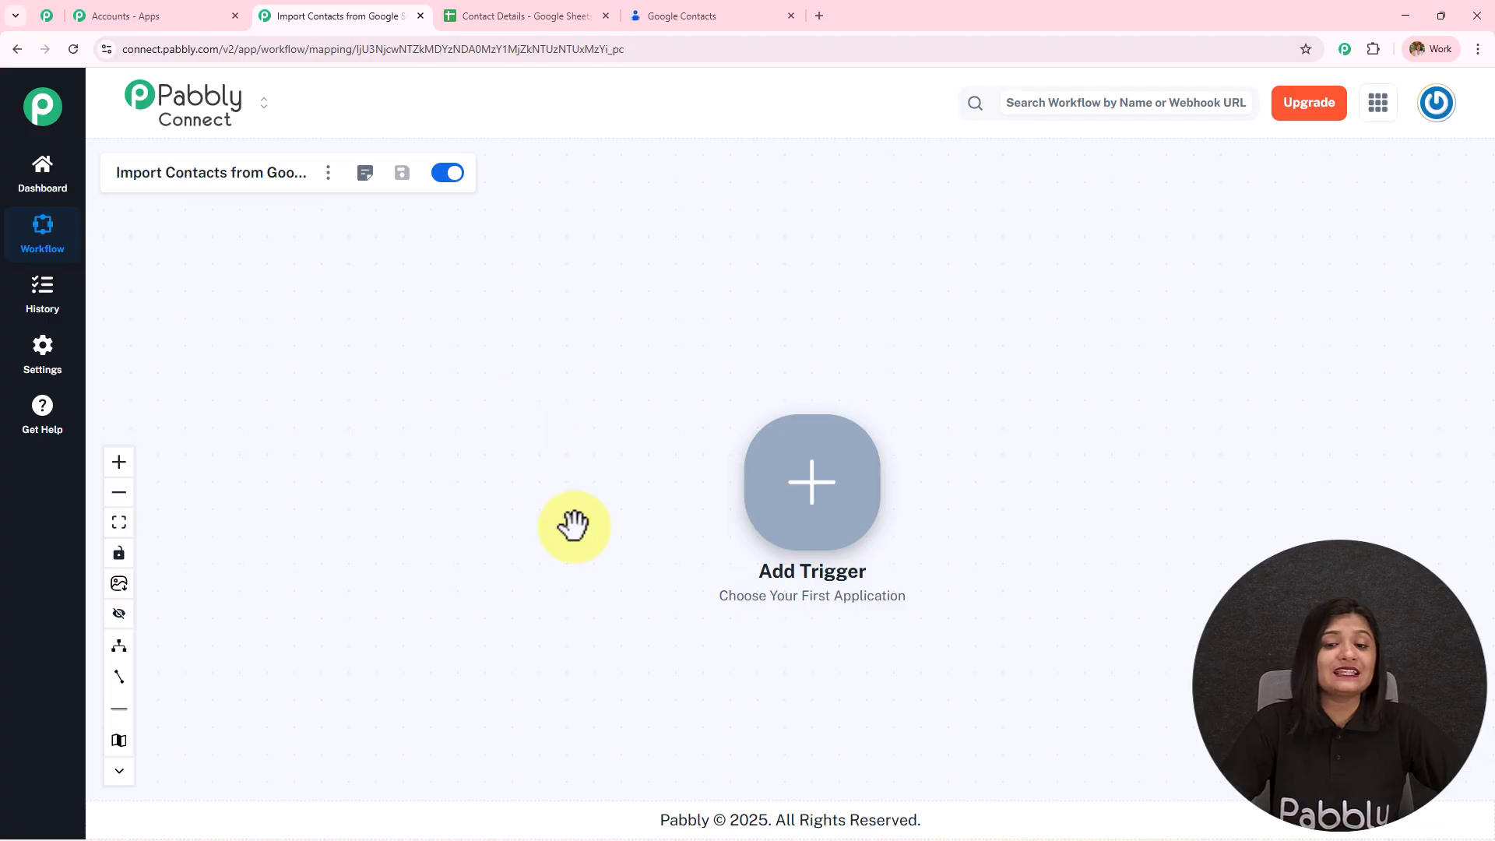
- Pan the canvas, then view the Contact Details sheet's columns: First Name, Last Name, Email, Phone, Address, Company
scroll(818, 351, up, 3)
drag(780, 400, 466, 308)
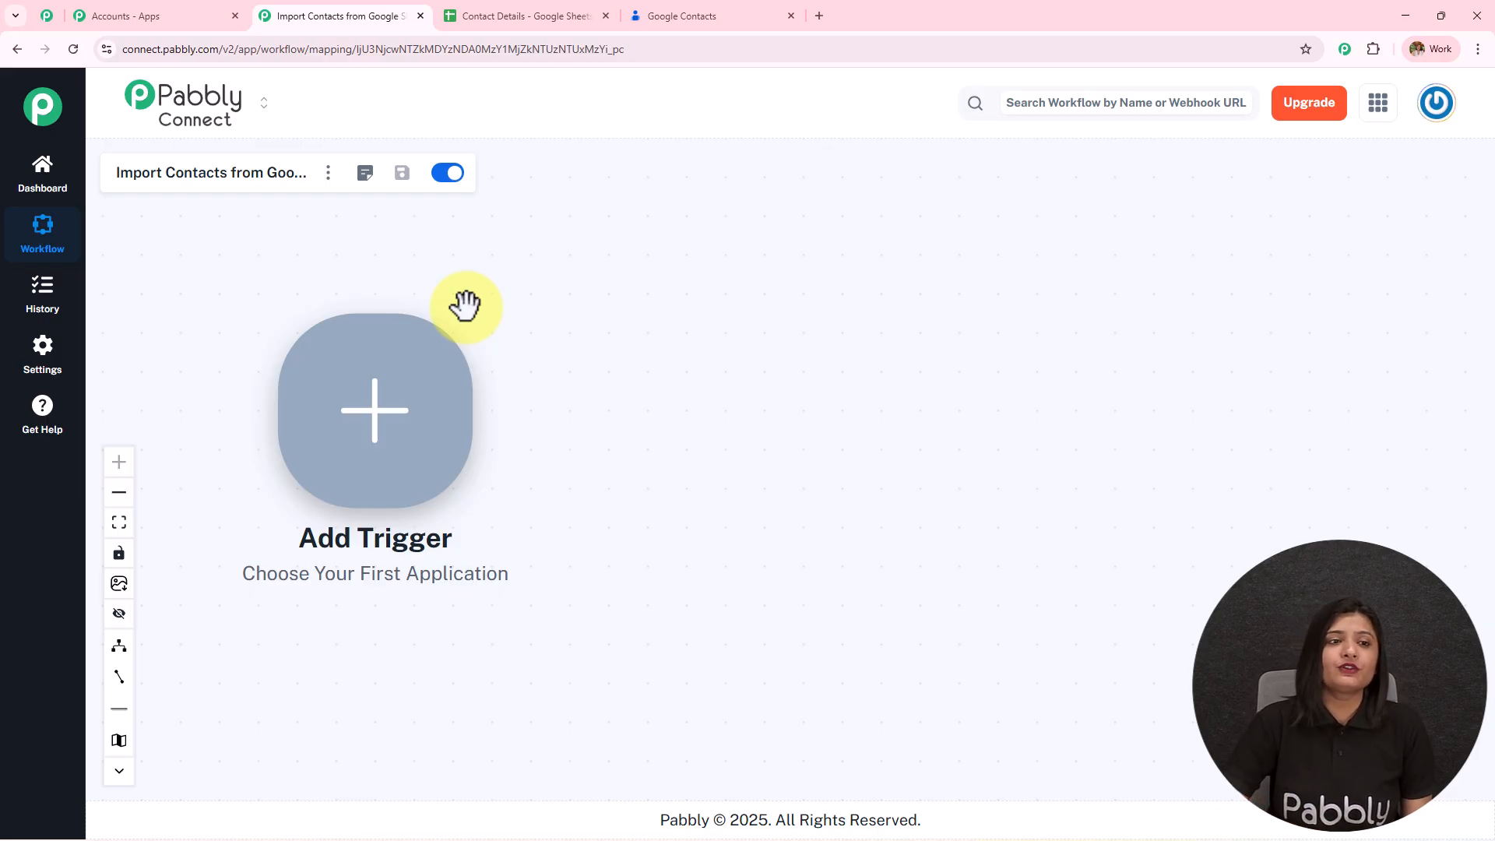
click(491, 16)
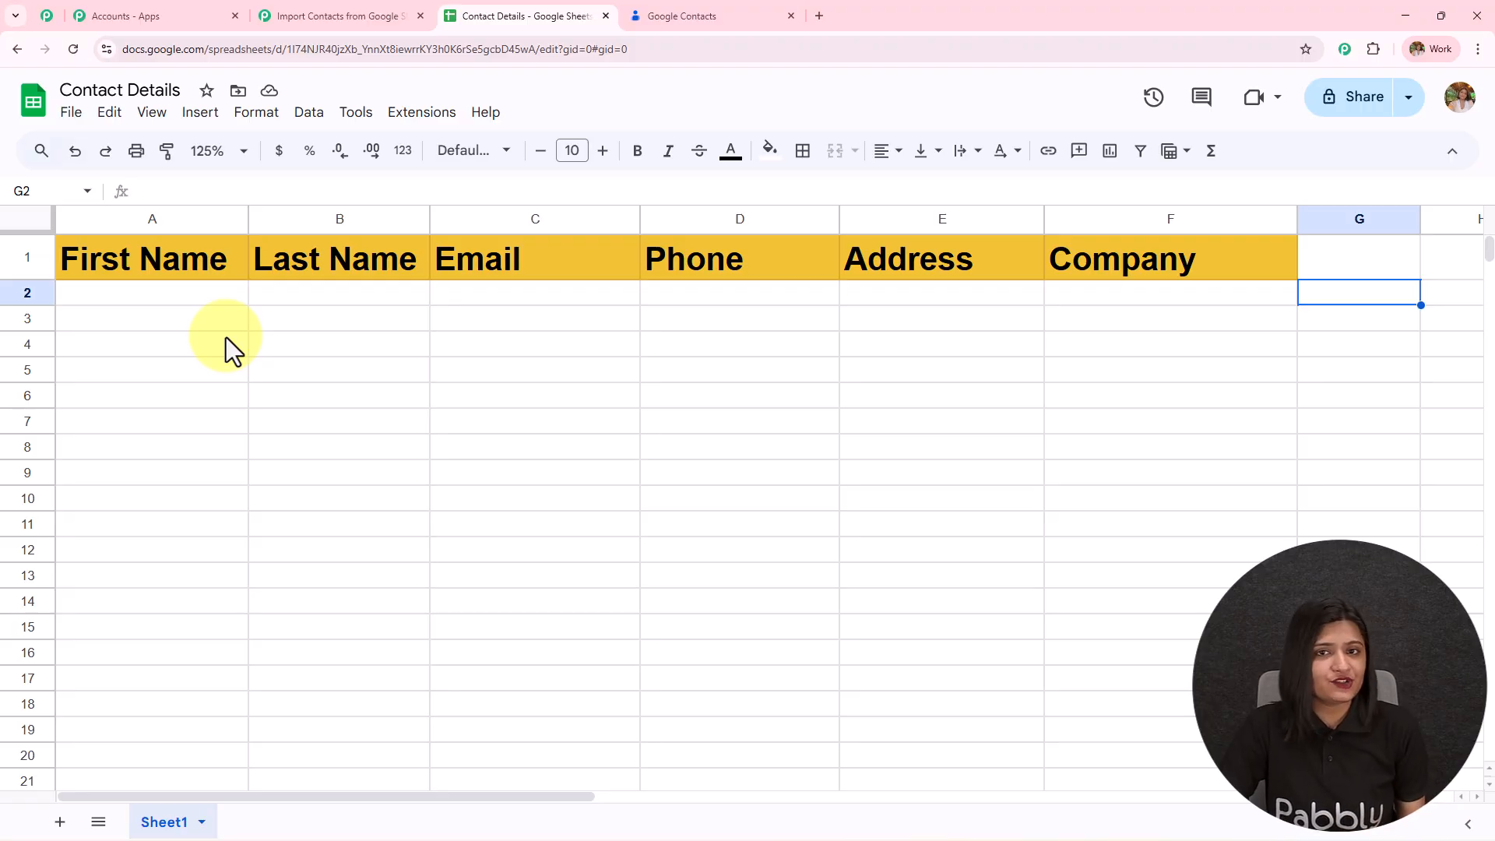
- Confirm Google Contacts is empty, then return through the spreadsheet to the Pabbly workflow
click(658, 12)
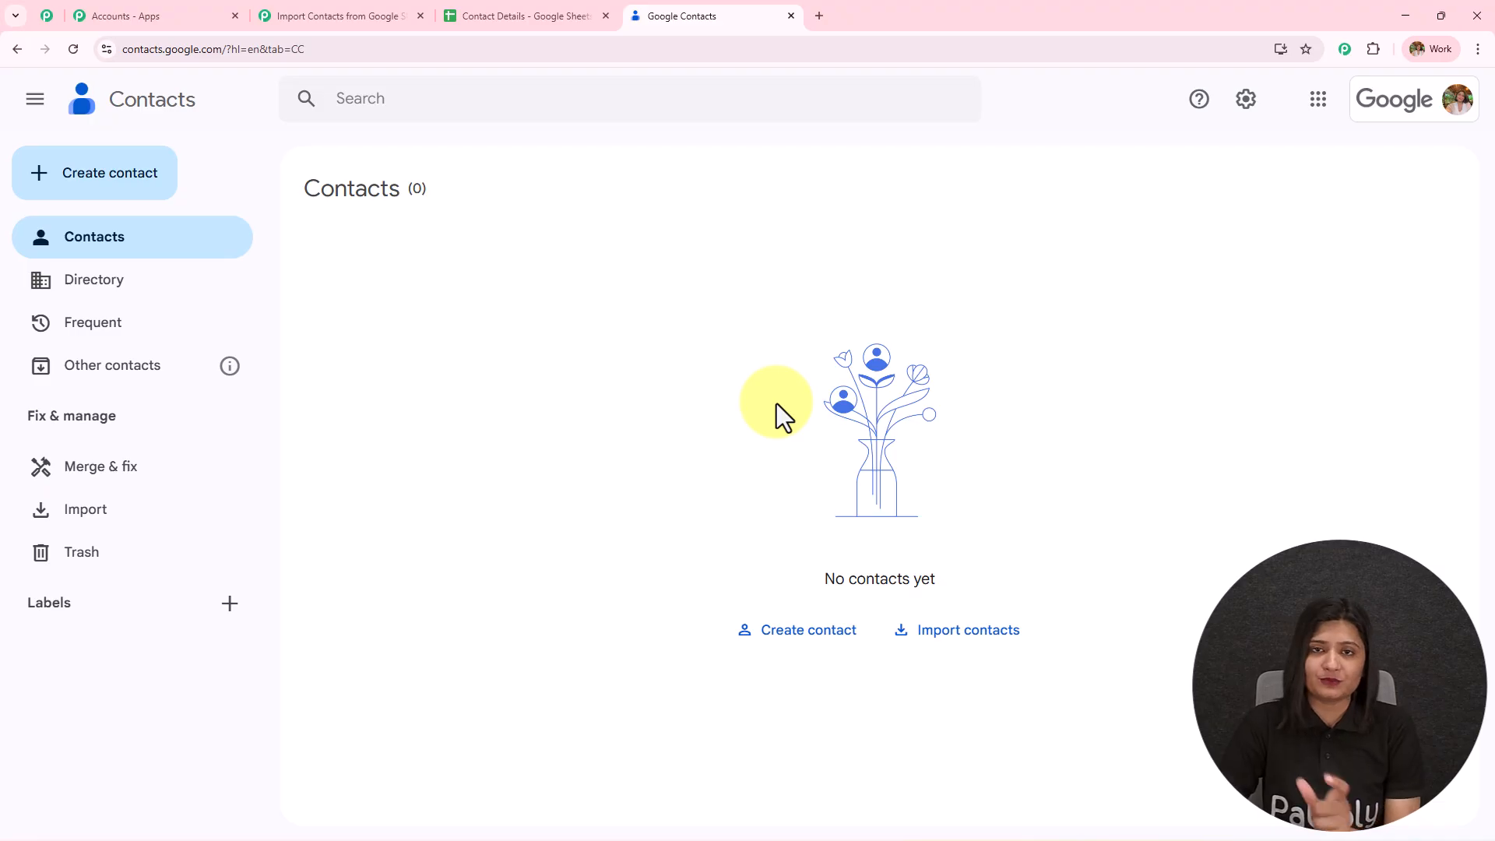
click(588, 16)
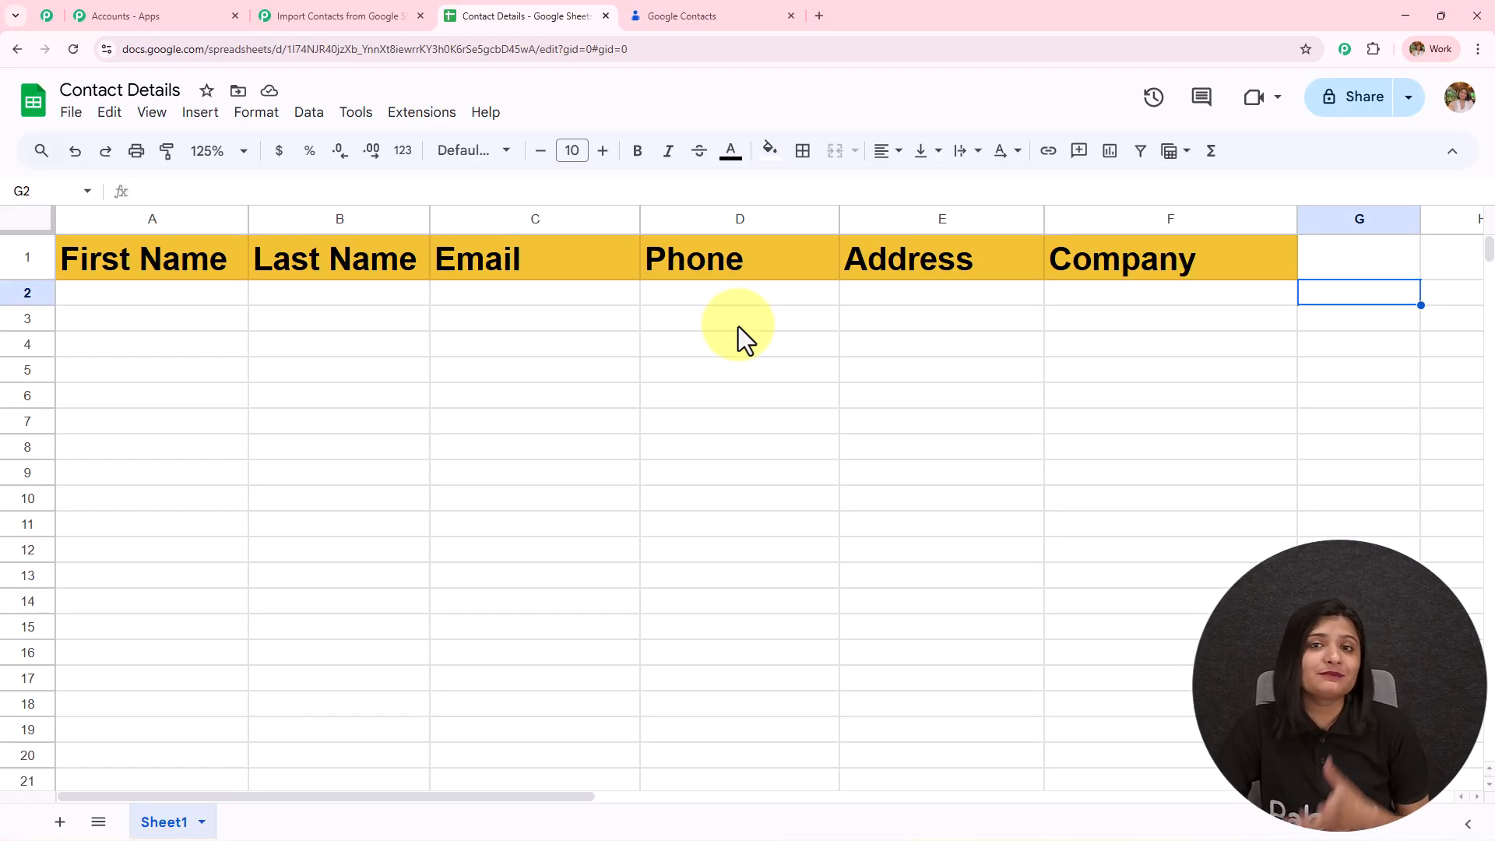
click(335, 18)
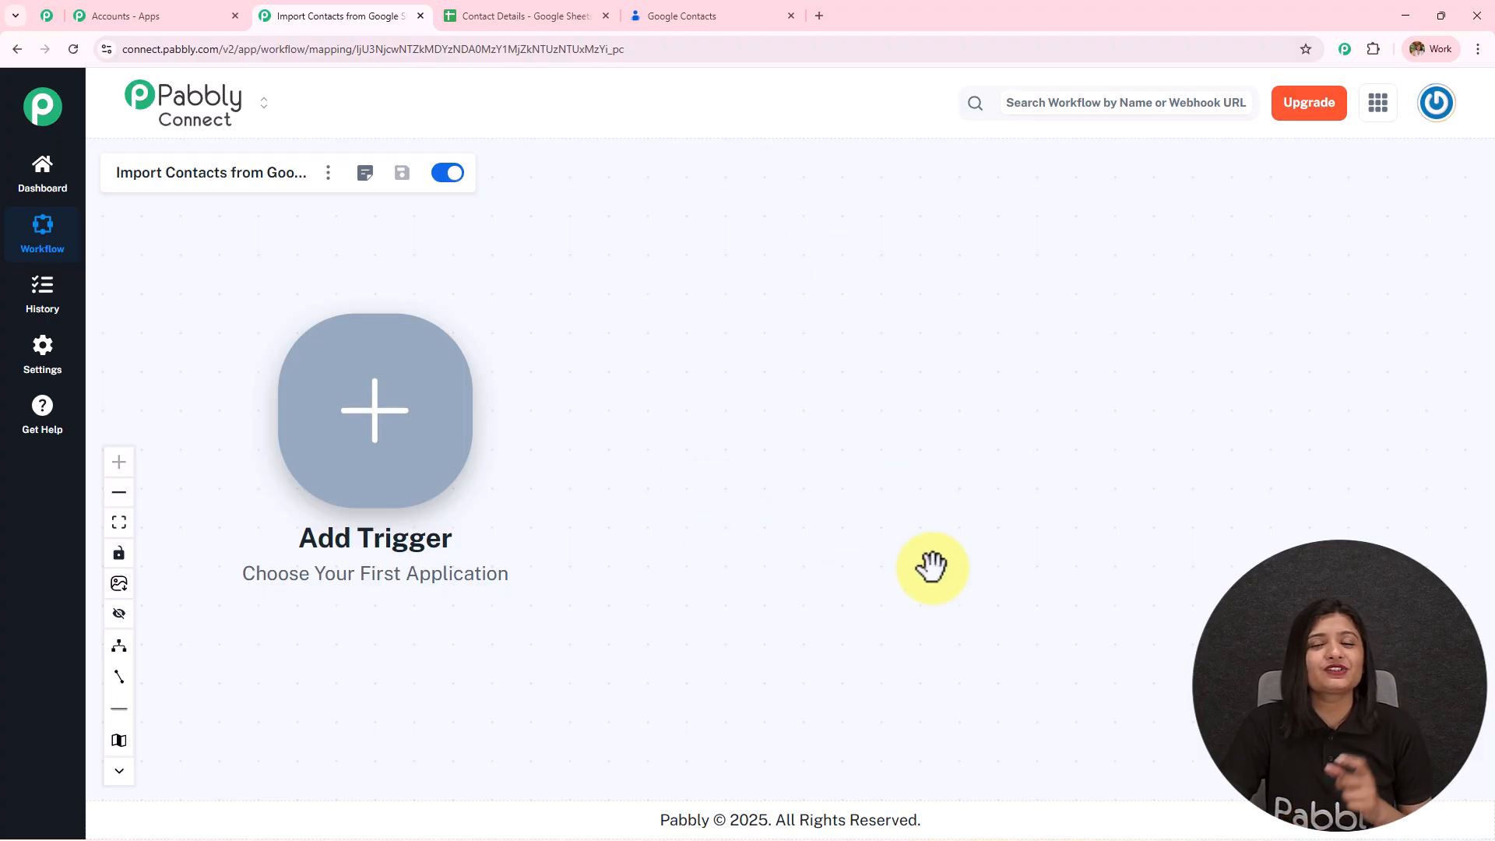
- Set the trigger to Google Sheets 'New or Updated Spreadsheet Row' and connect it to get a webhook URL
click(403, 433)
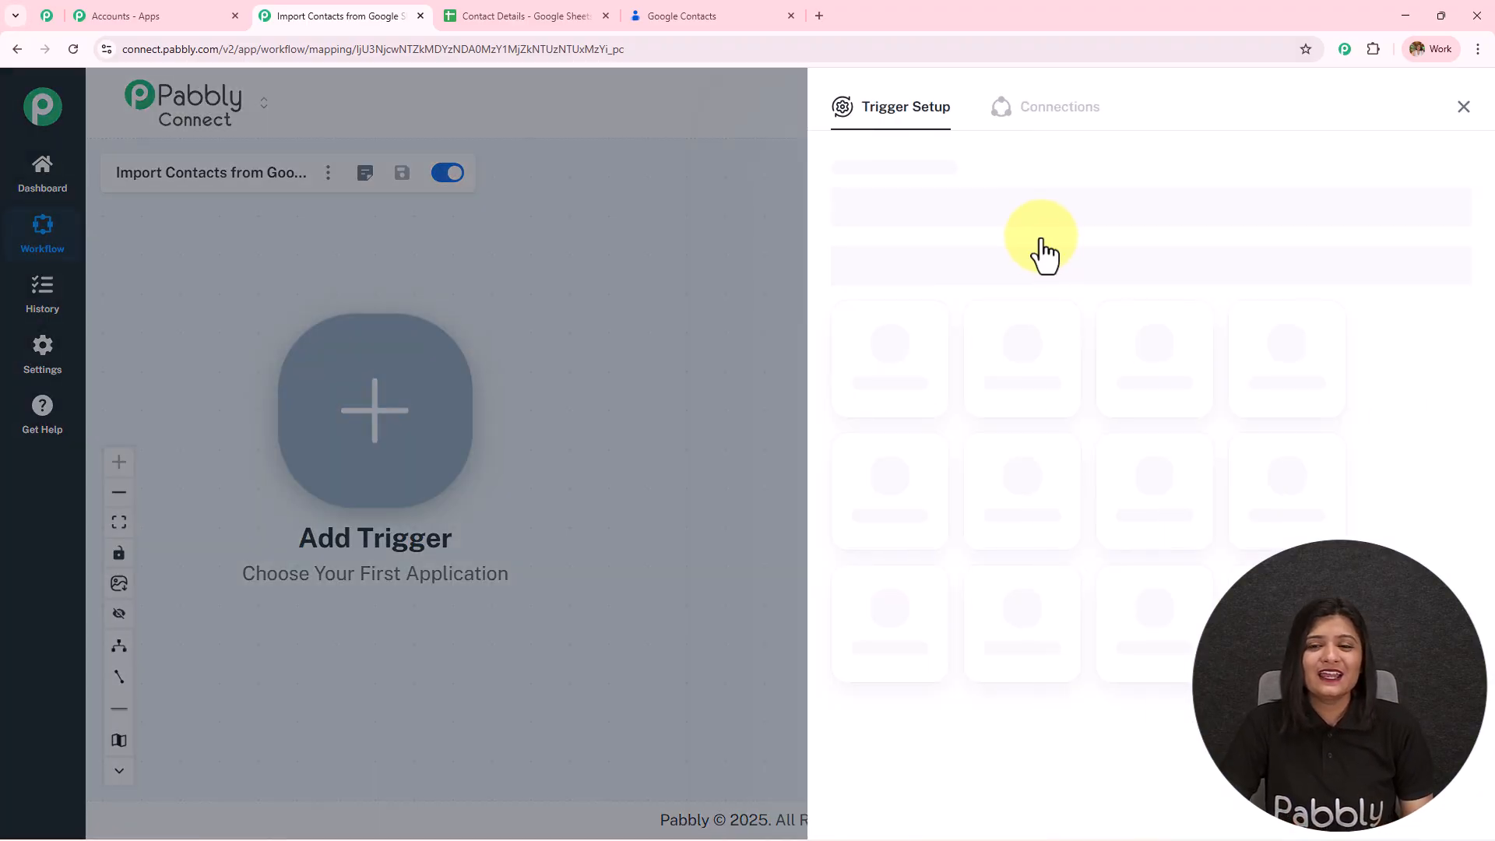
click(925, 203)
text(Sheets)
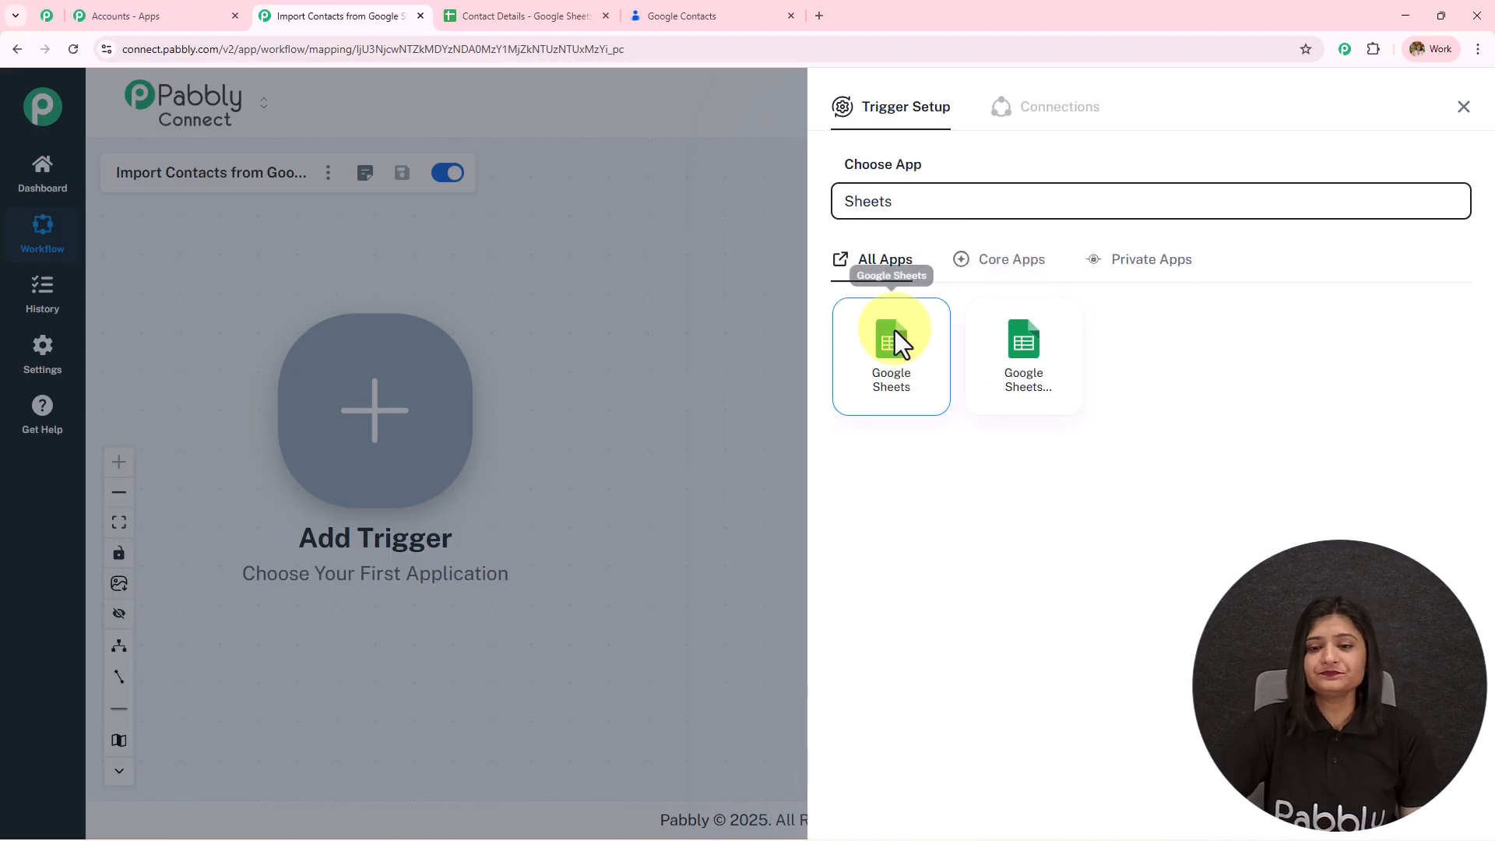
click(895, 335)
click(905, 302)
click(915, 330)
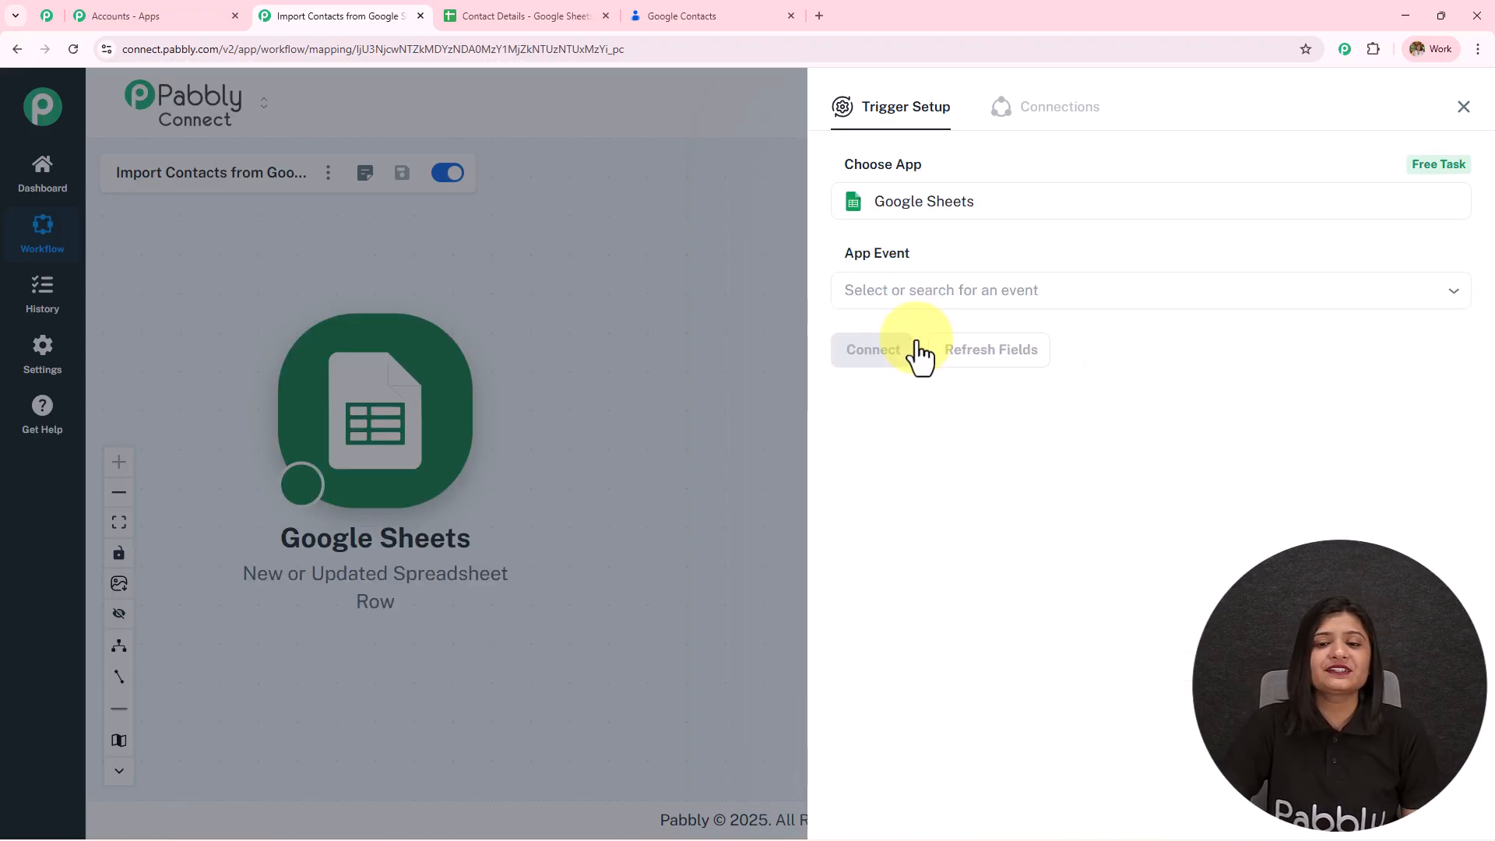
click(921, 352)
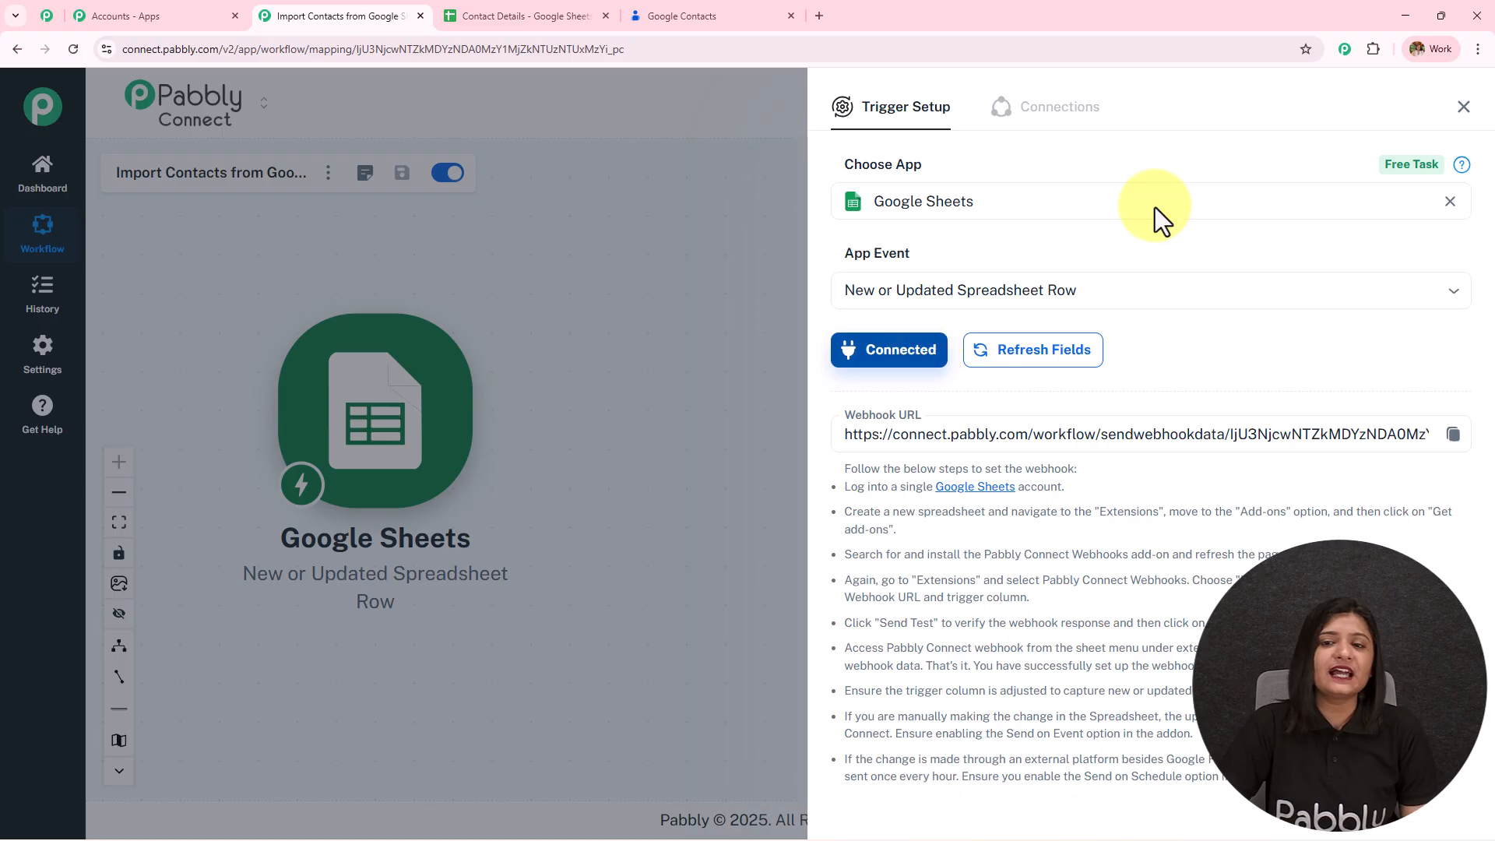
- Highlight the webhook URL and setup steps, then switch to the Contact Details spreadsheet
scroll(1081, 364, down, 2)
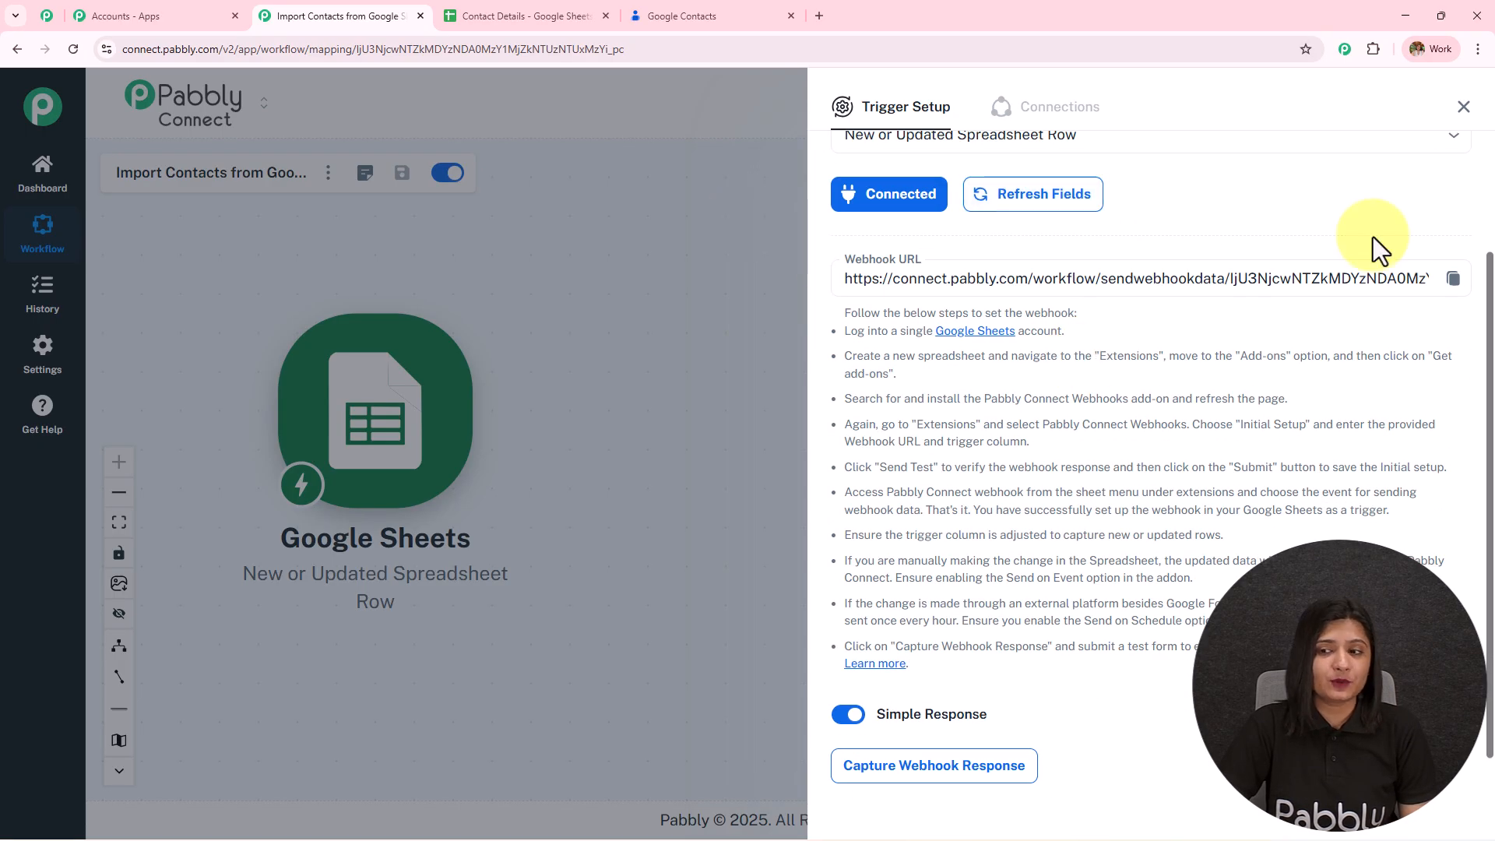
click(919, 283)
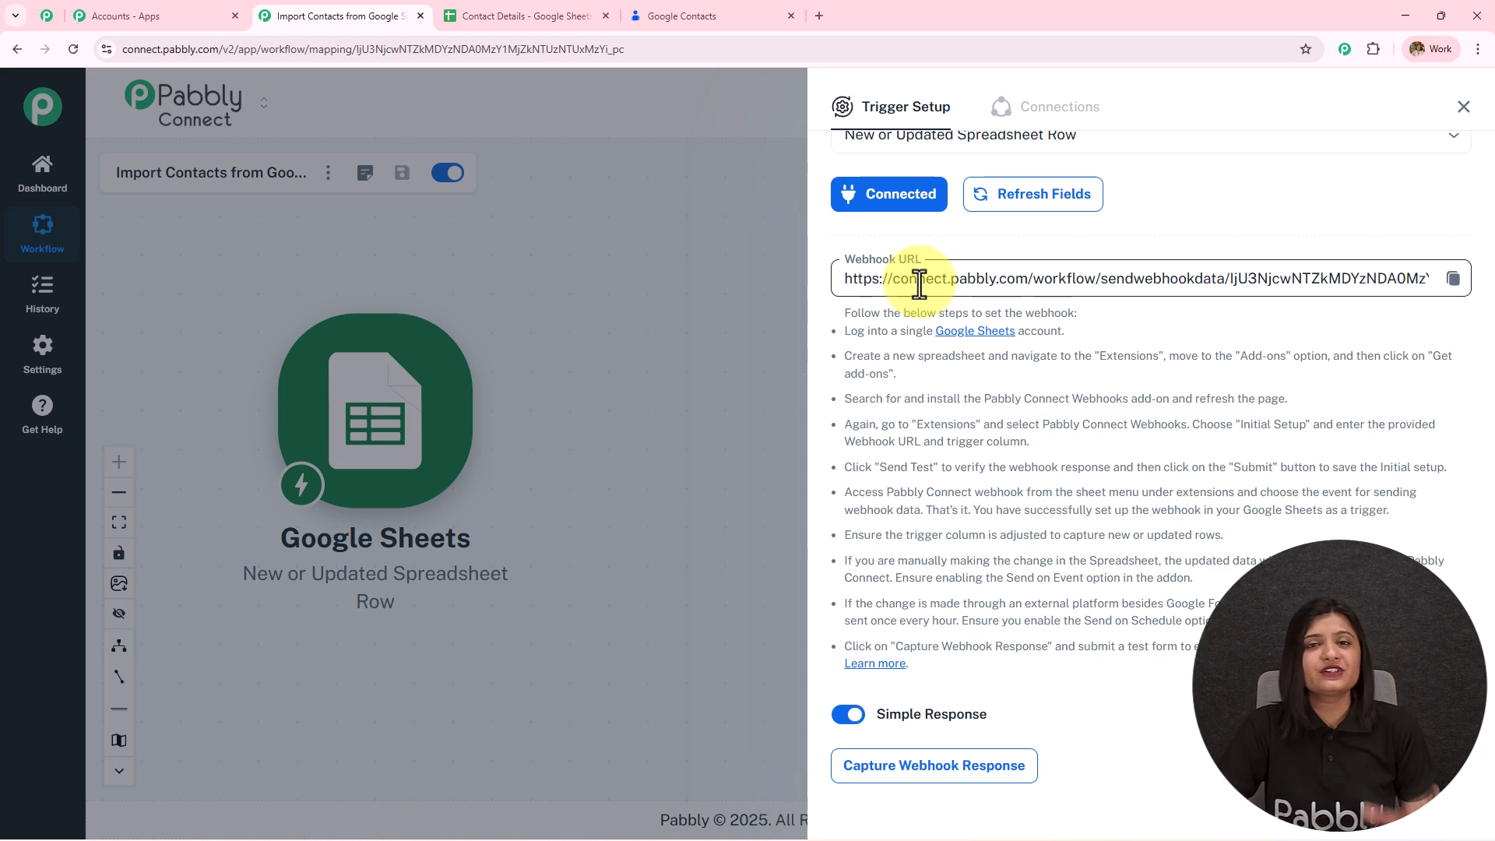
drag(838, 348, 1075, 711)
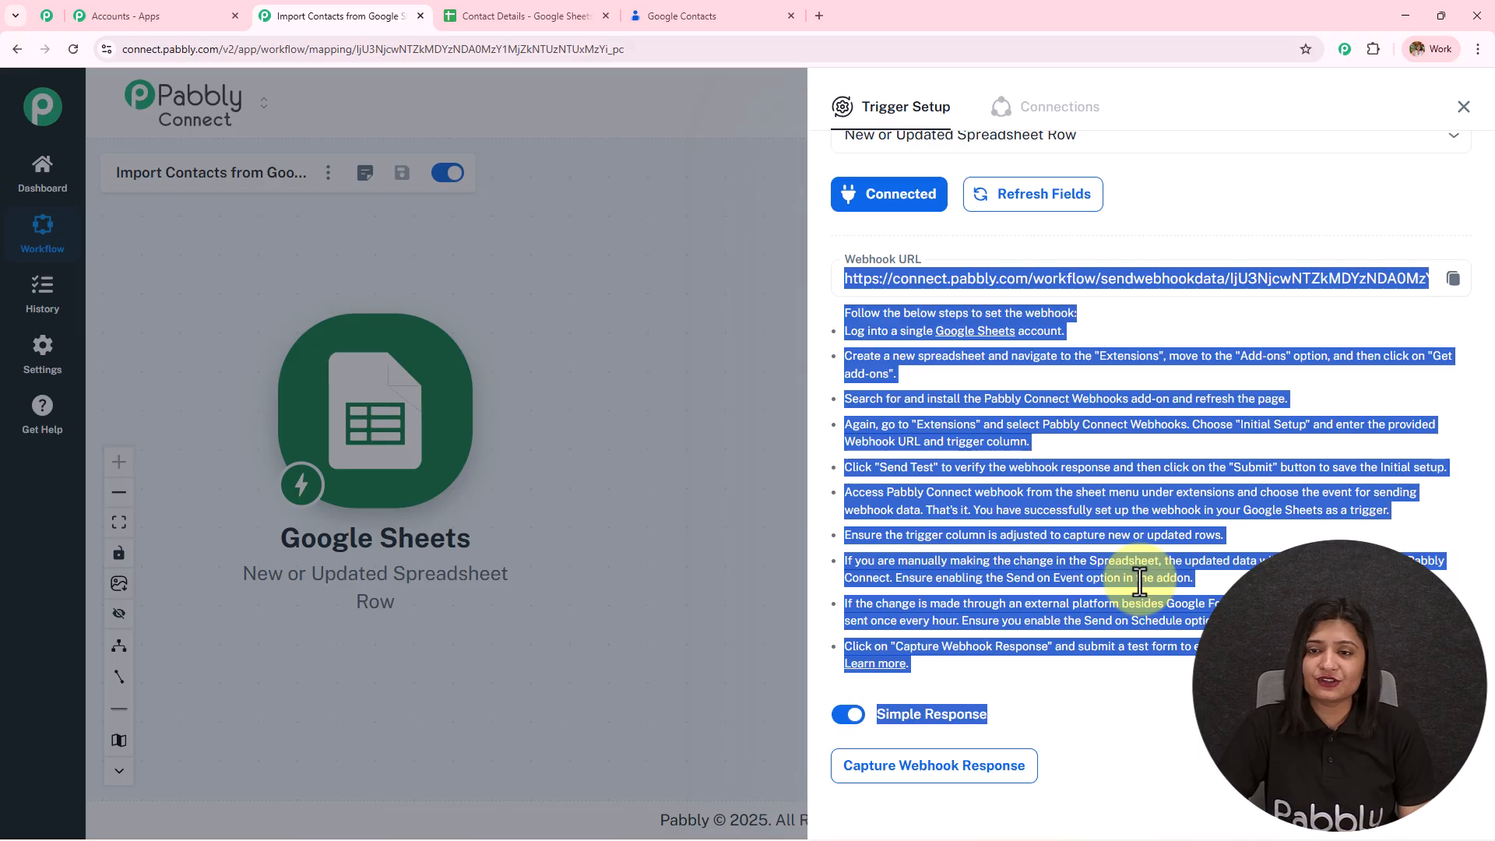
click(491, 9)
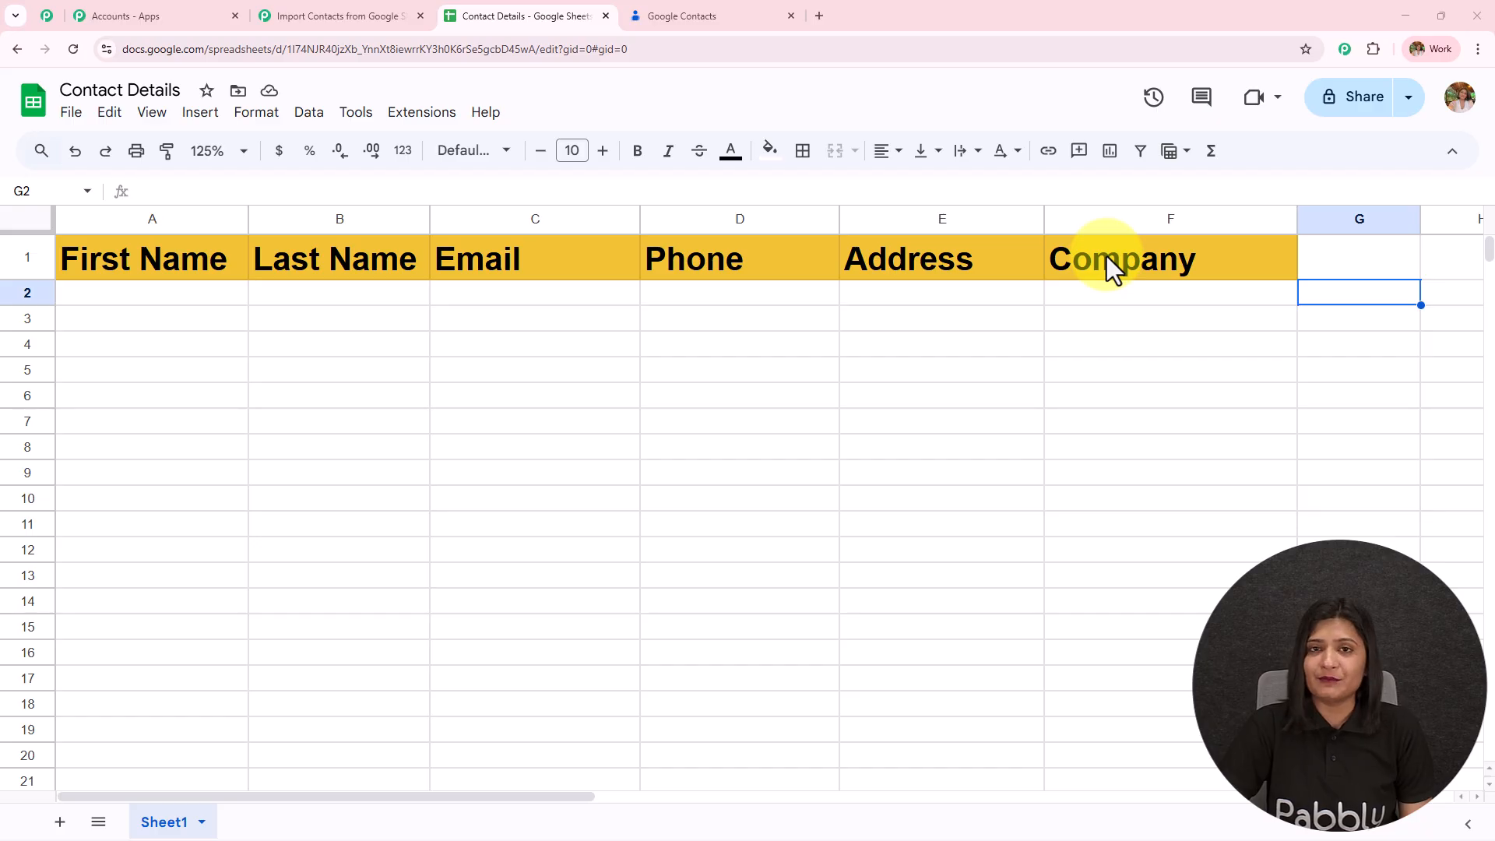
- Enter the test contact's first name in A2 and last name in B2
click(93, 285)
double_click(101, 298)
text(Latest)
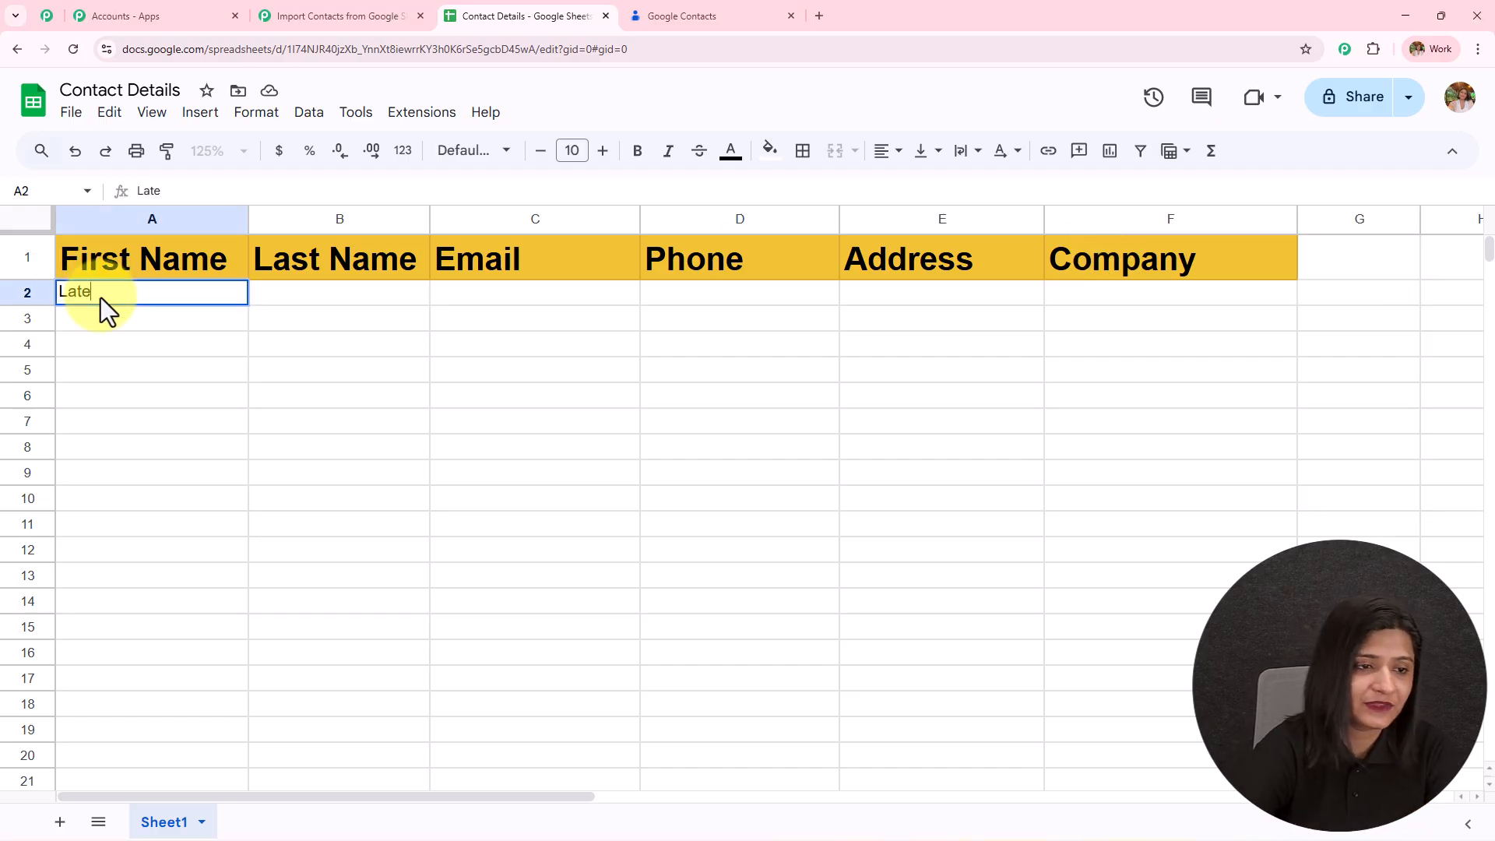
click(307, 297)
text(USer)
key(BackSpace)
key(BackSpace)
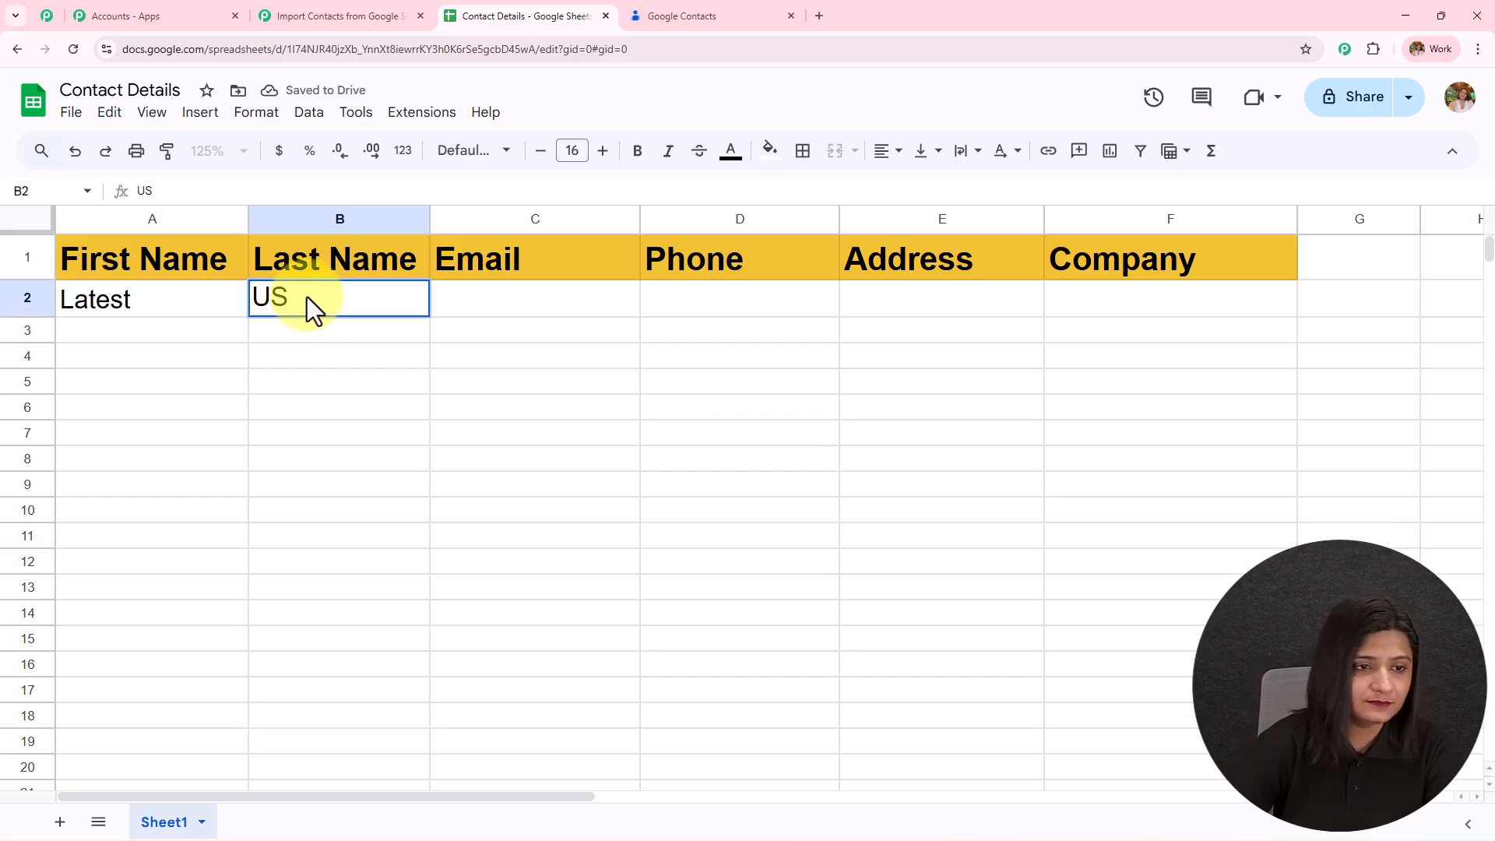
text(ser)
- Fill C2 to E2 with the contact's e-mail, phone number and street address
click(465, 300)
double_click(465, 301)
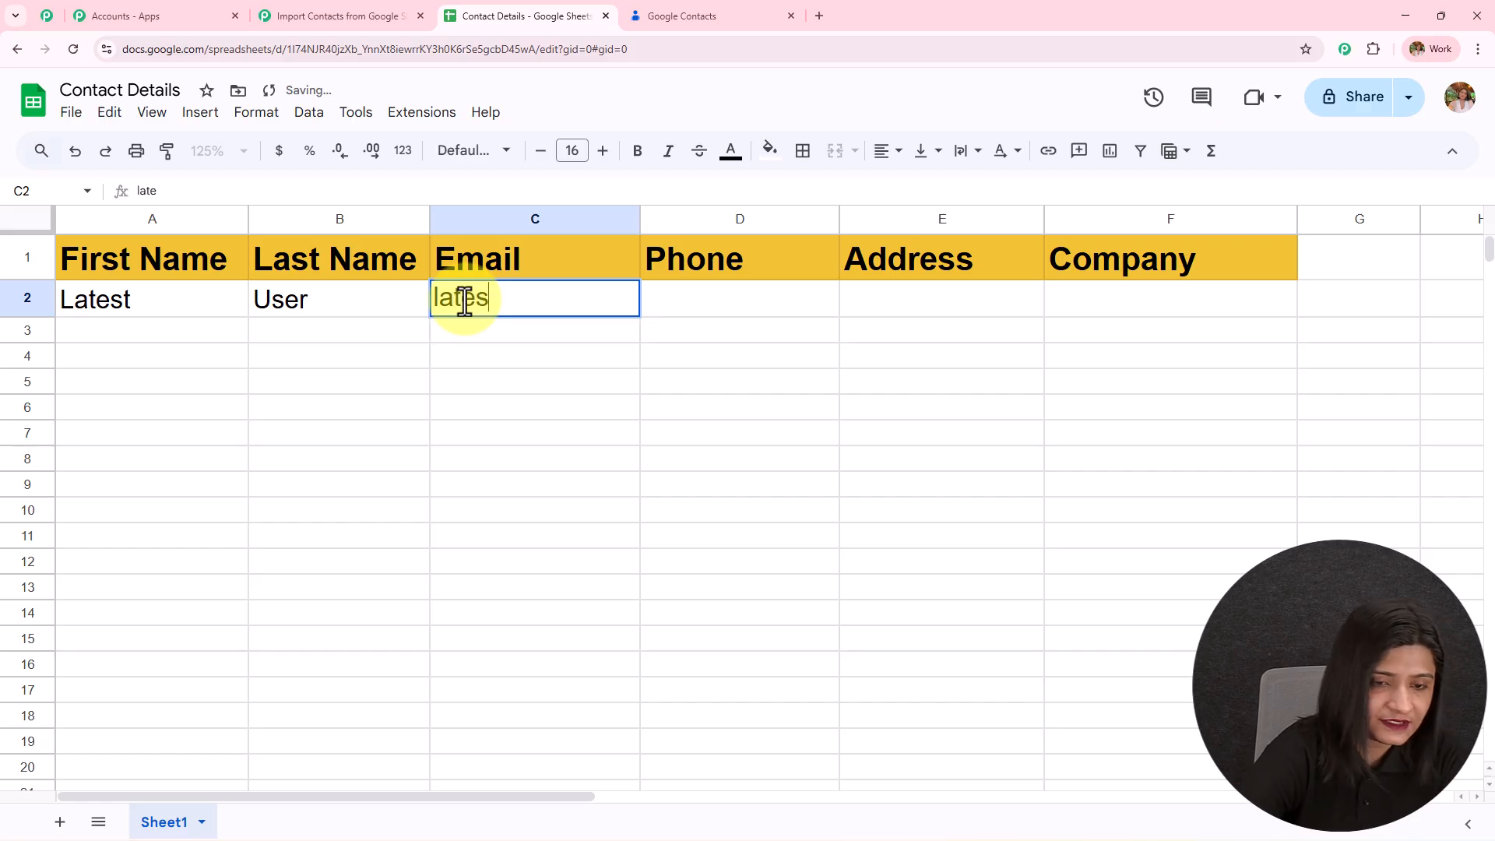
double_click(727, 315)
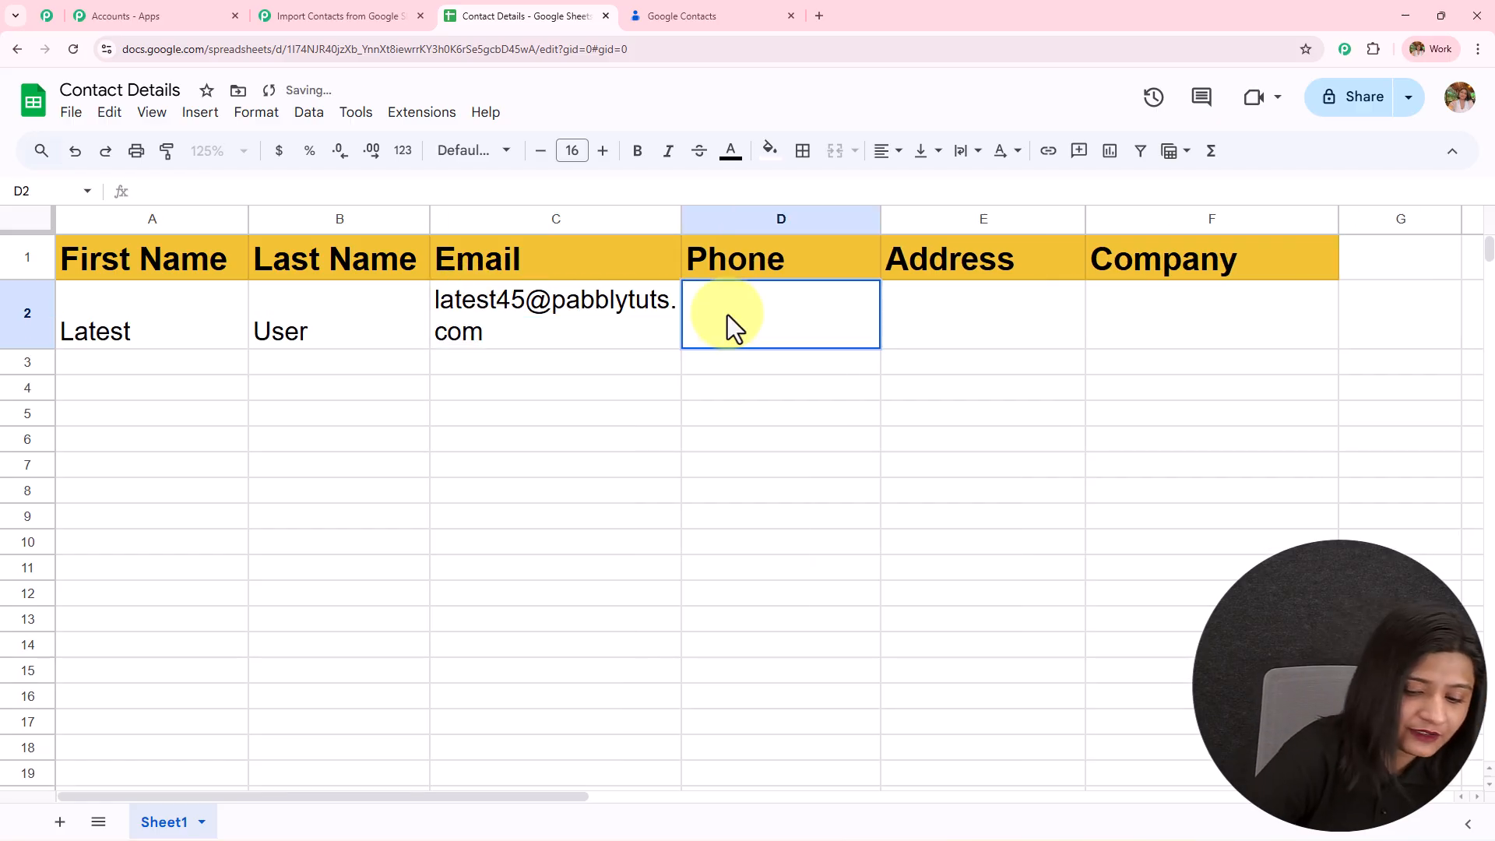
text(9+1)
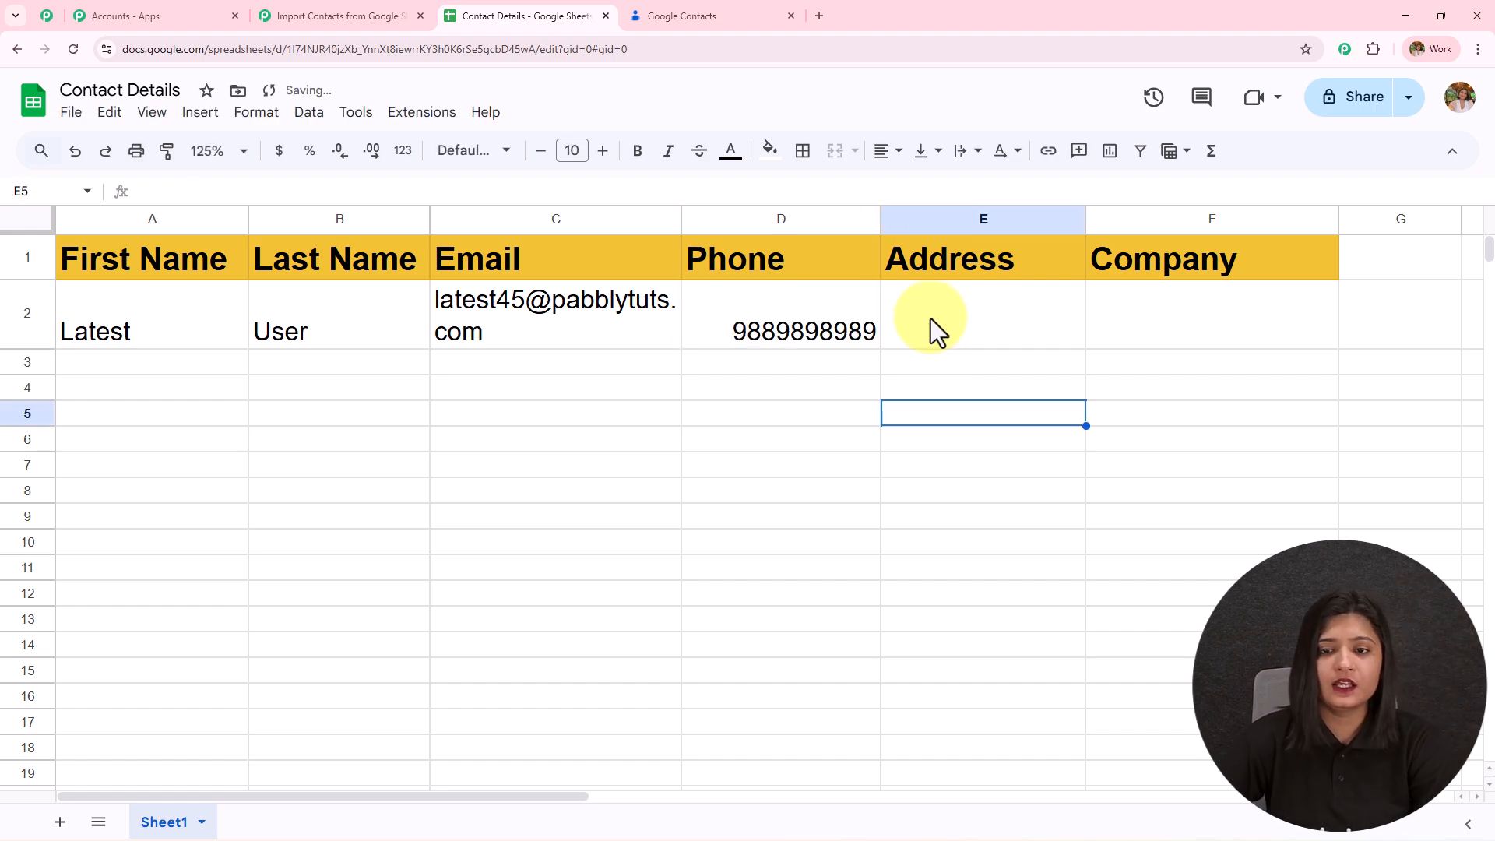
double_click(931, 319)
text(New S)
text(tree)
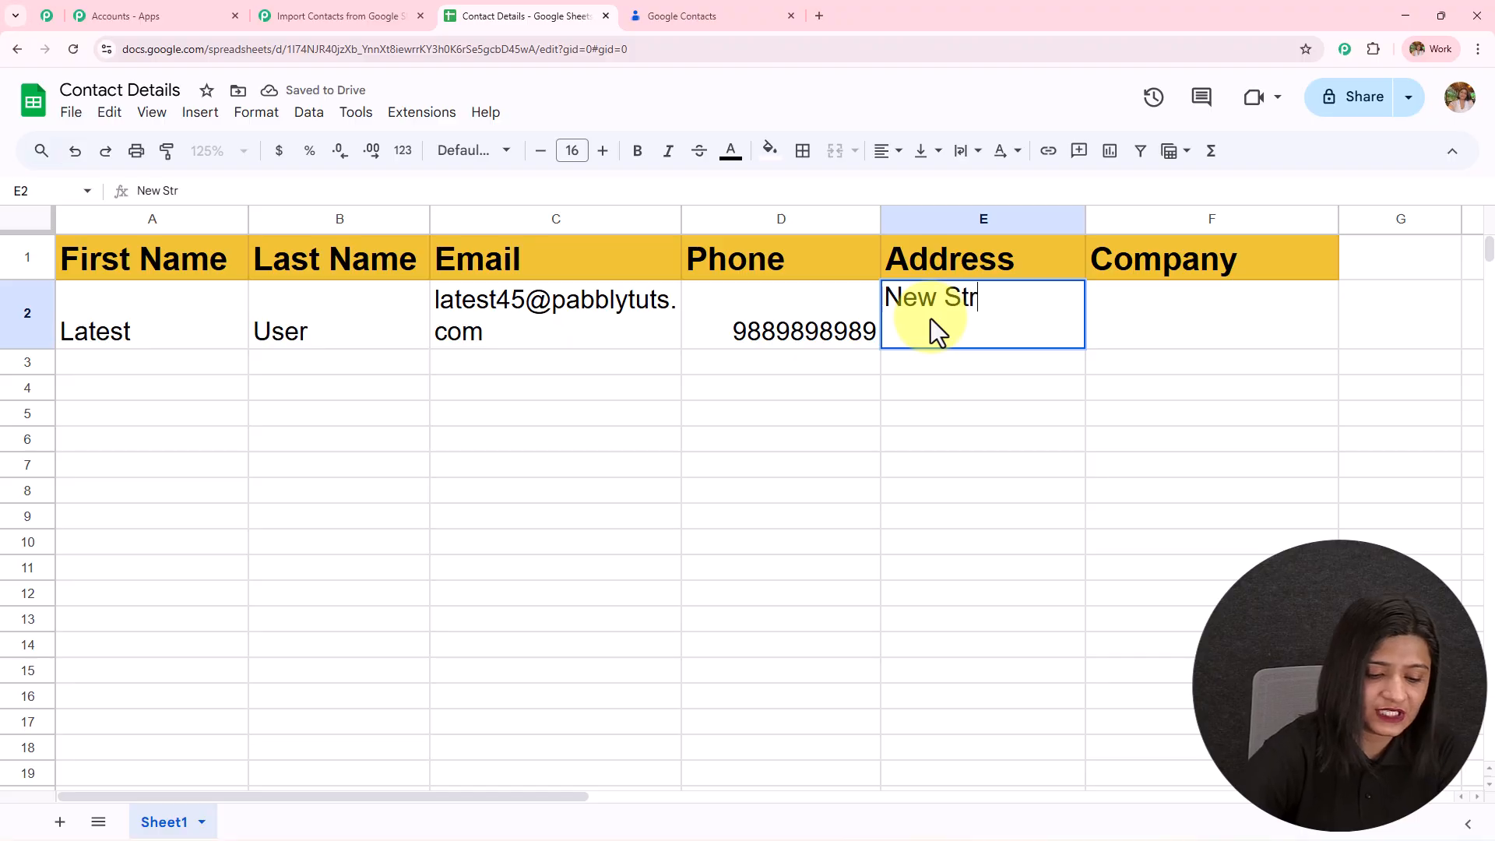
text(t)
click(1142, 311)
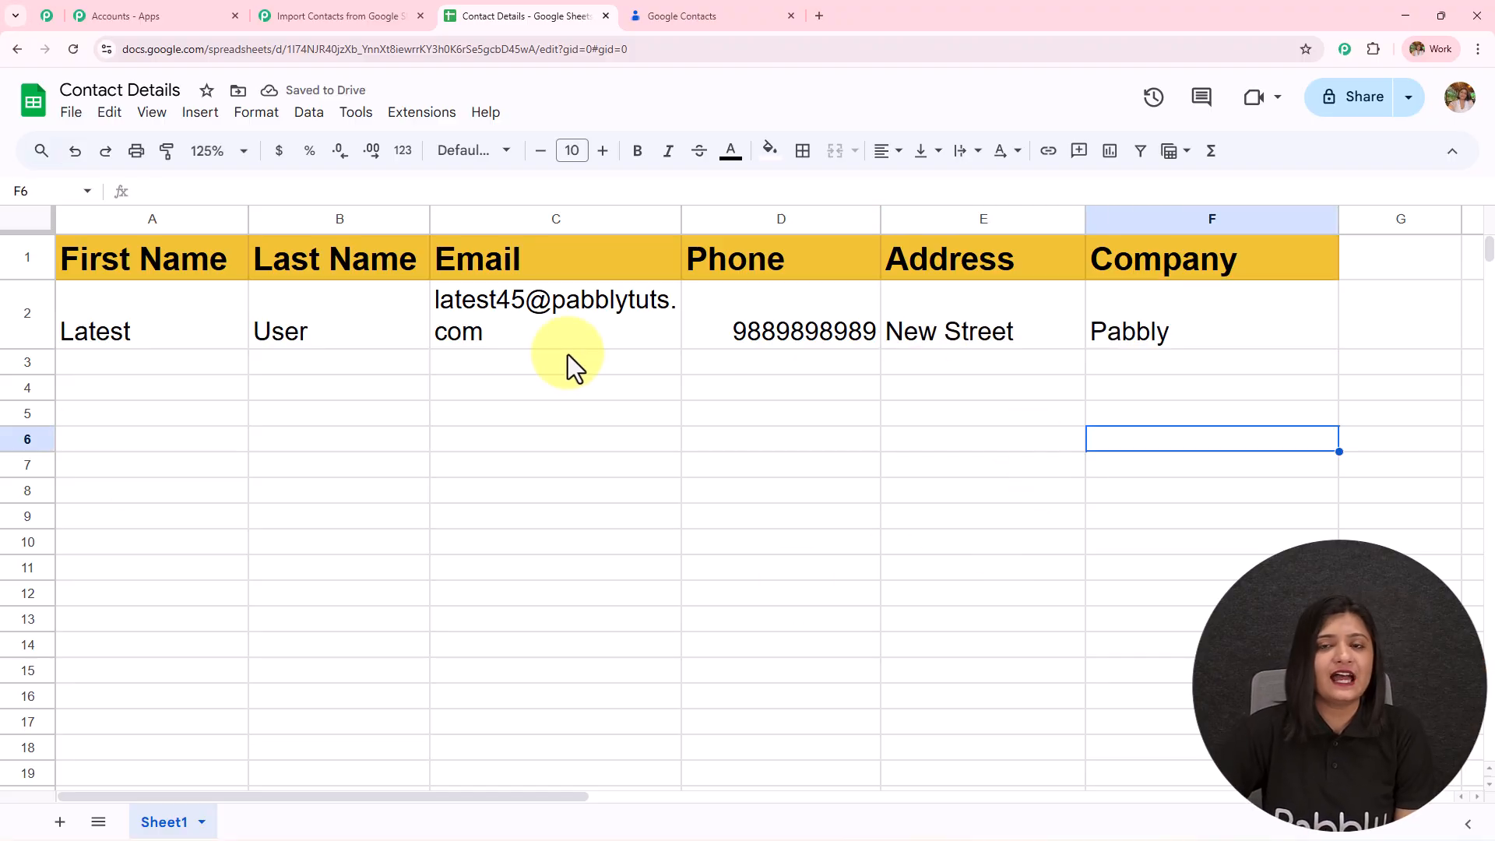
click(421, 115)
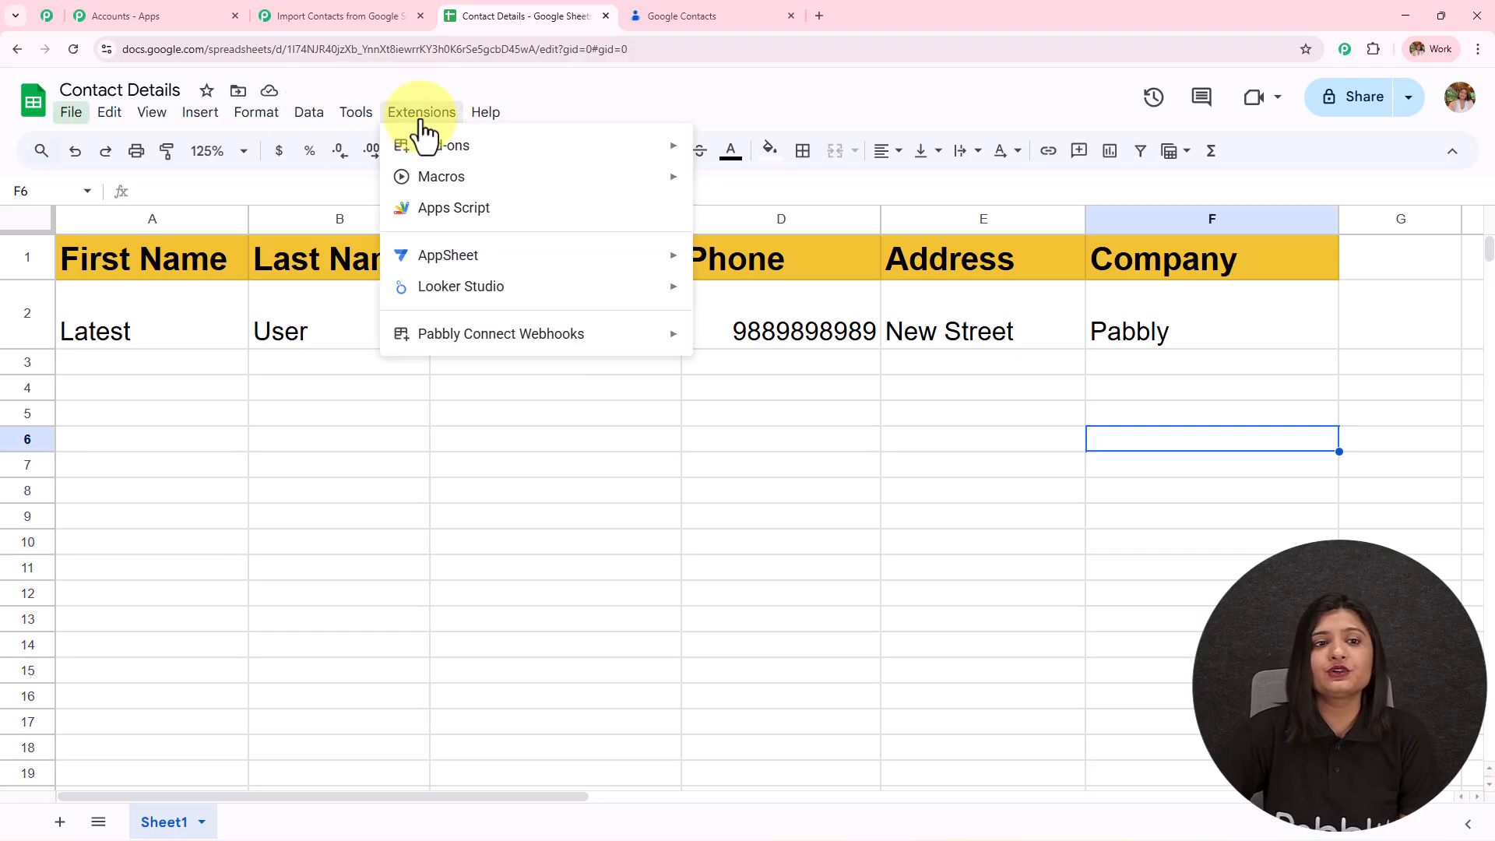
mouse_move(433, 147)
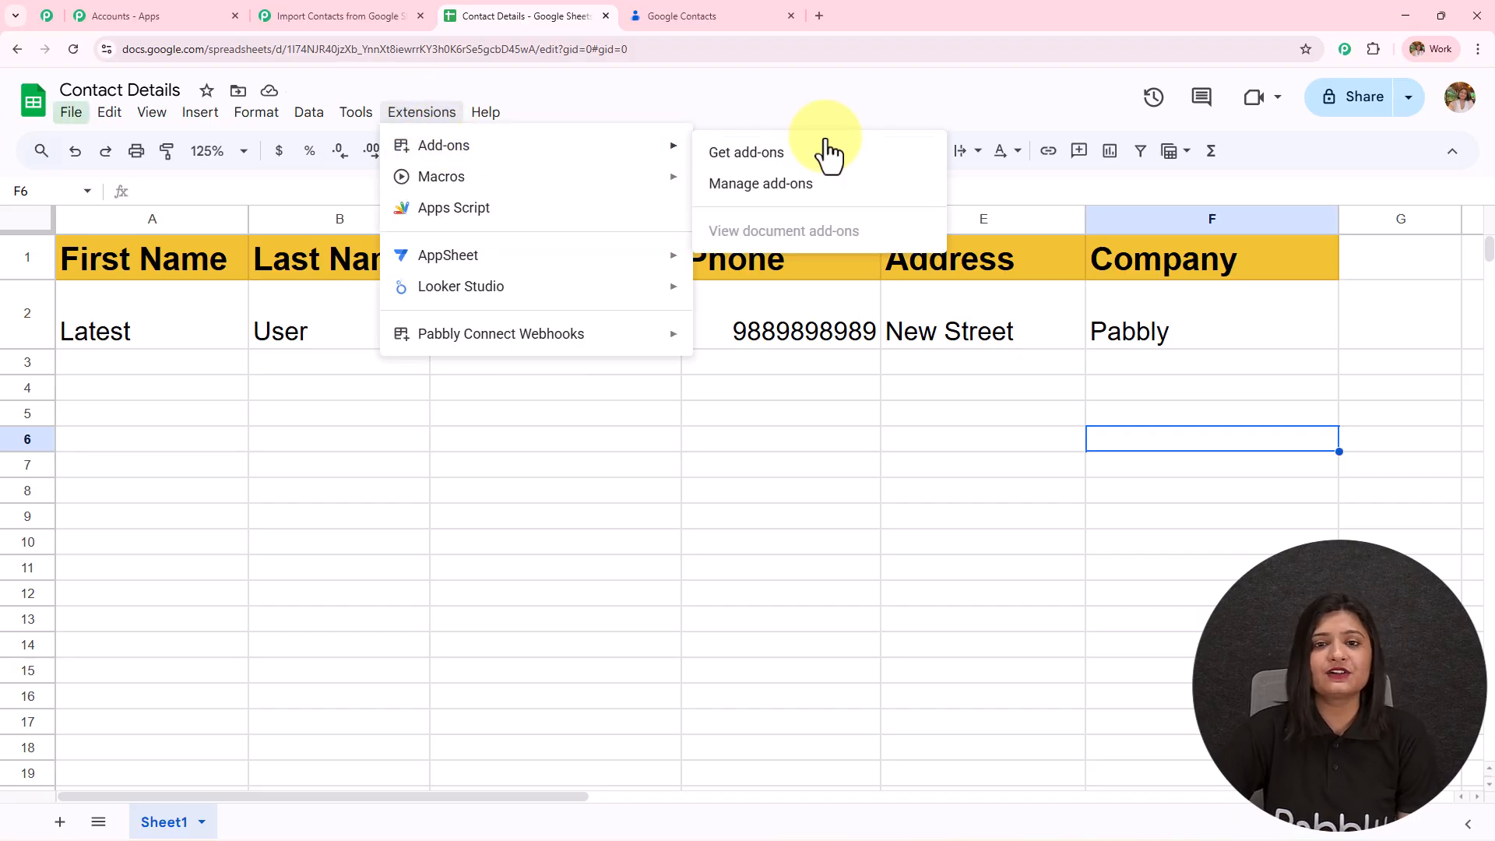
click(746, 153)
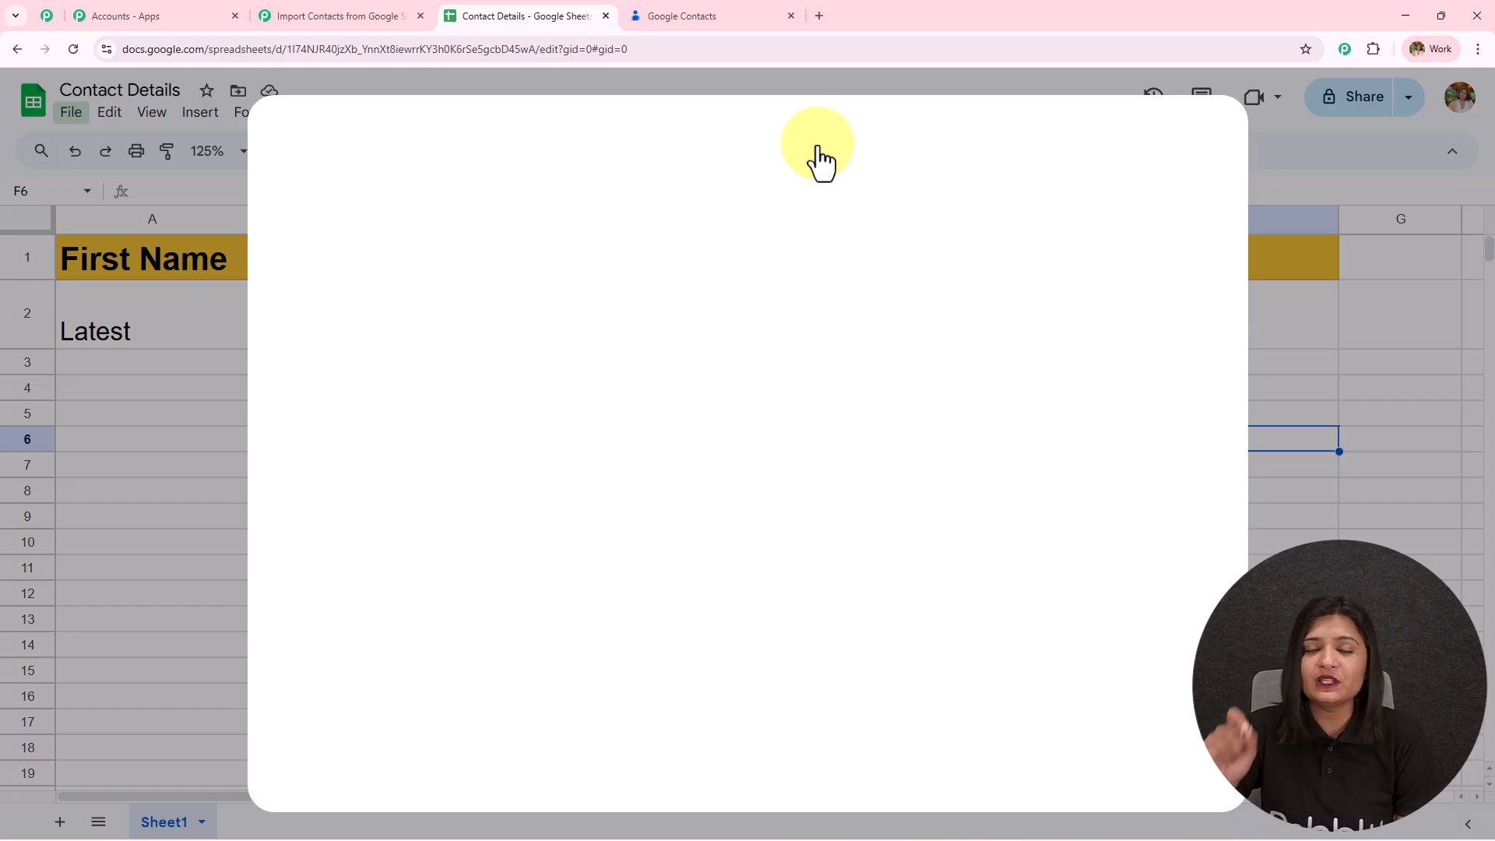
click(817, 150)
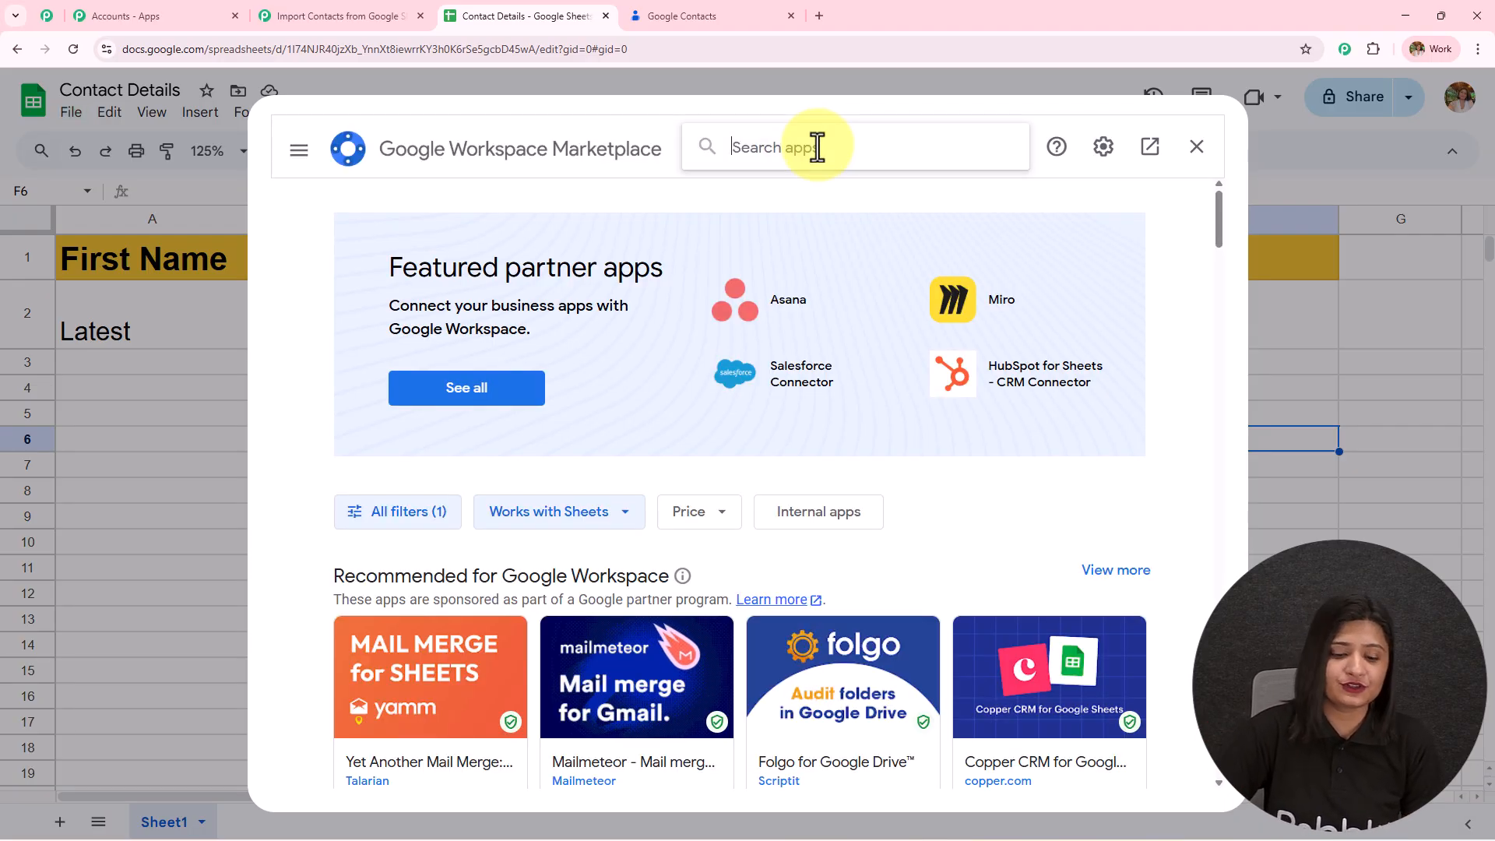
text(Pabb)
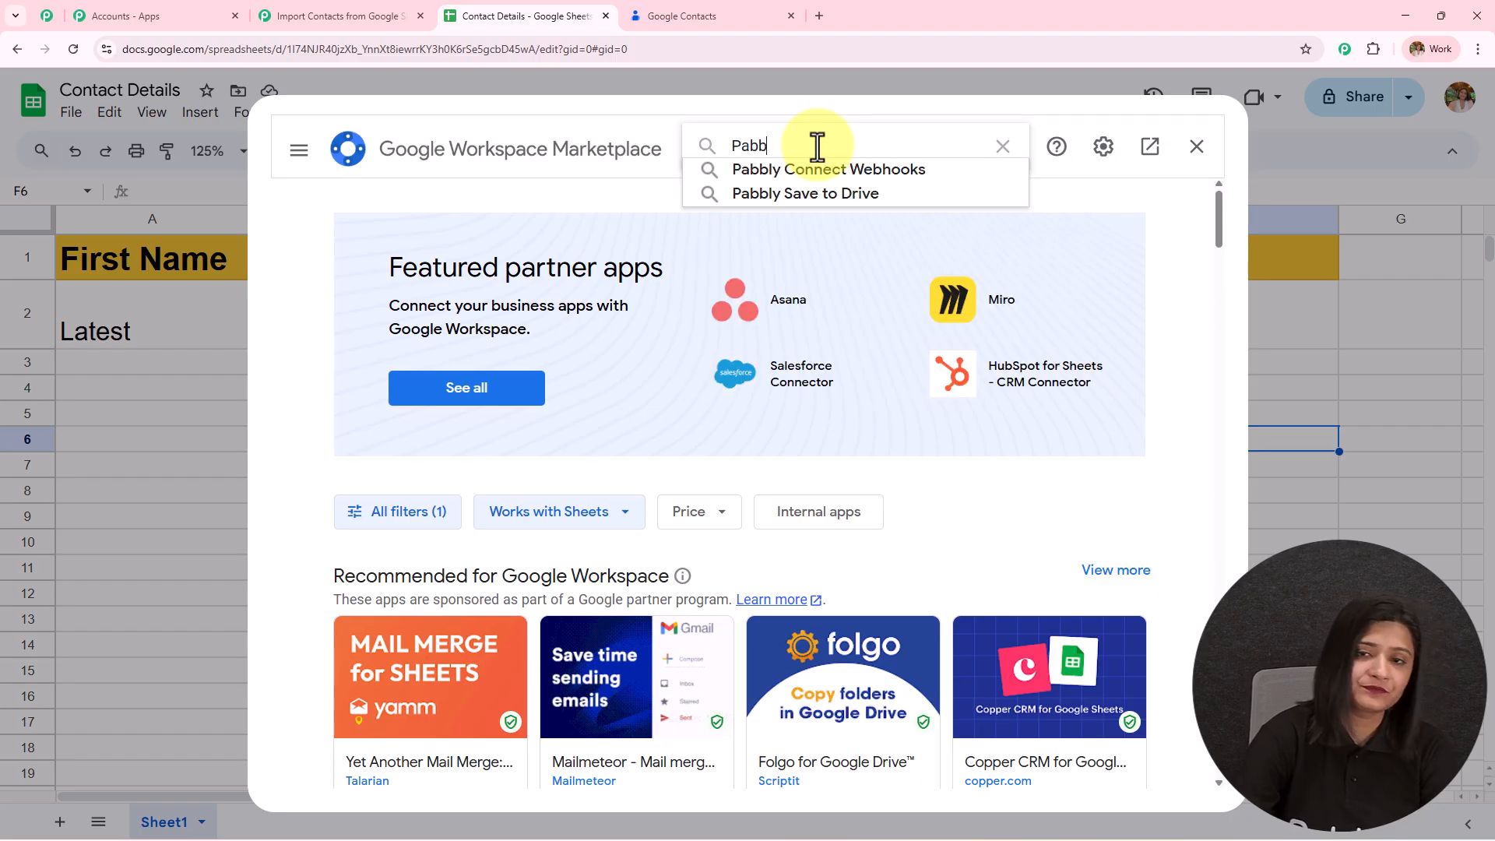
click(816, 166)
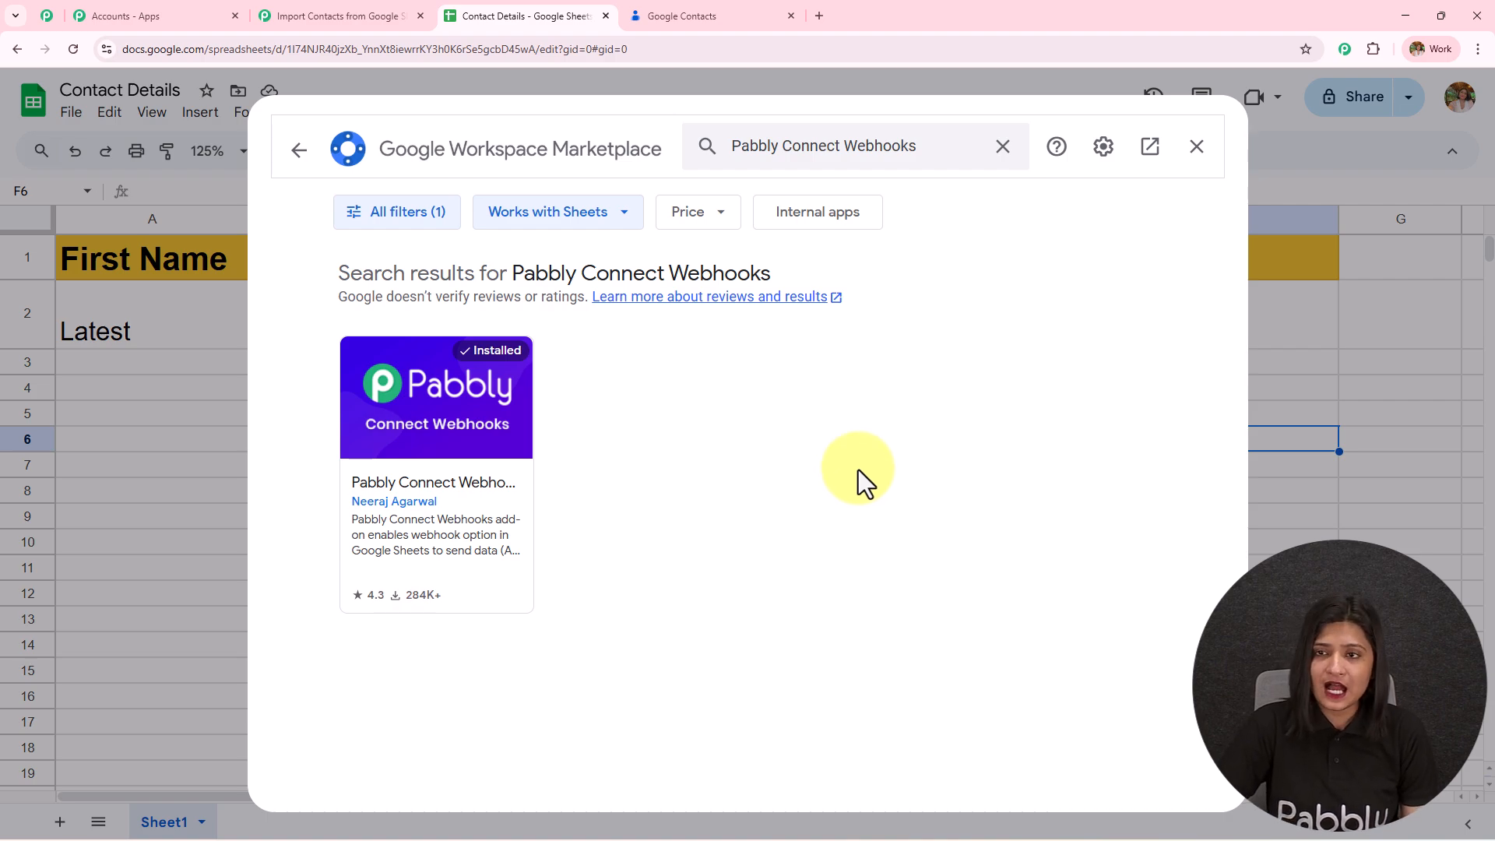
click(1197, 146)
click(73, 49)
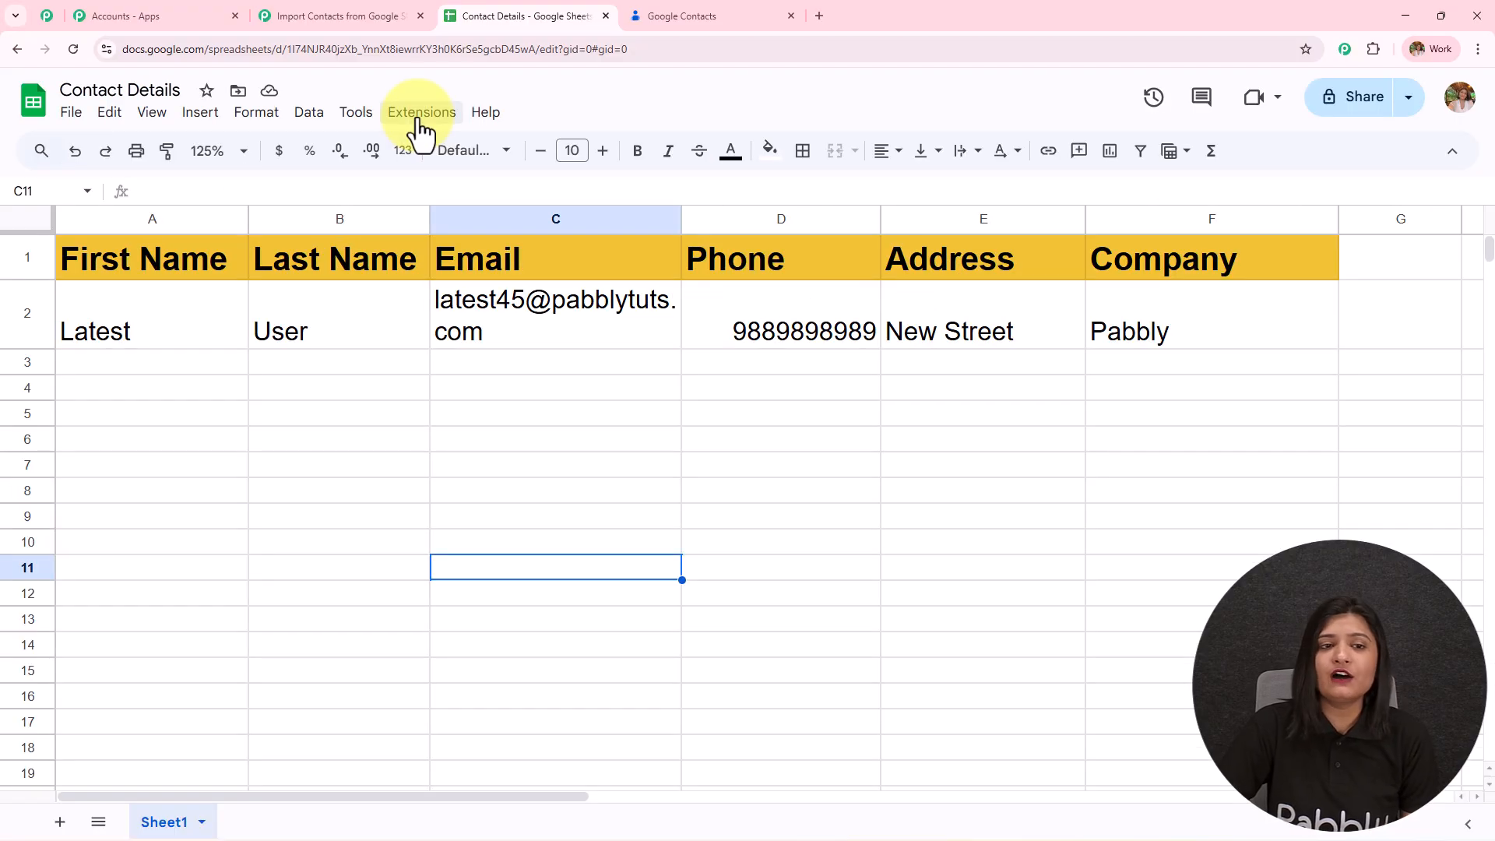
- Open Extensions > Pabbly Connect Webhooks > Initial Setup and review its Webhook URL and Trigger Column fields
click(420, 117)
mouse_move(469, 346)
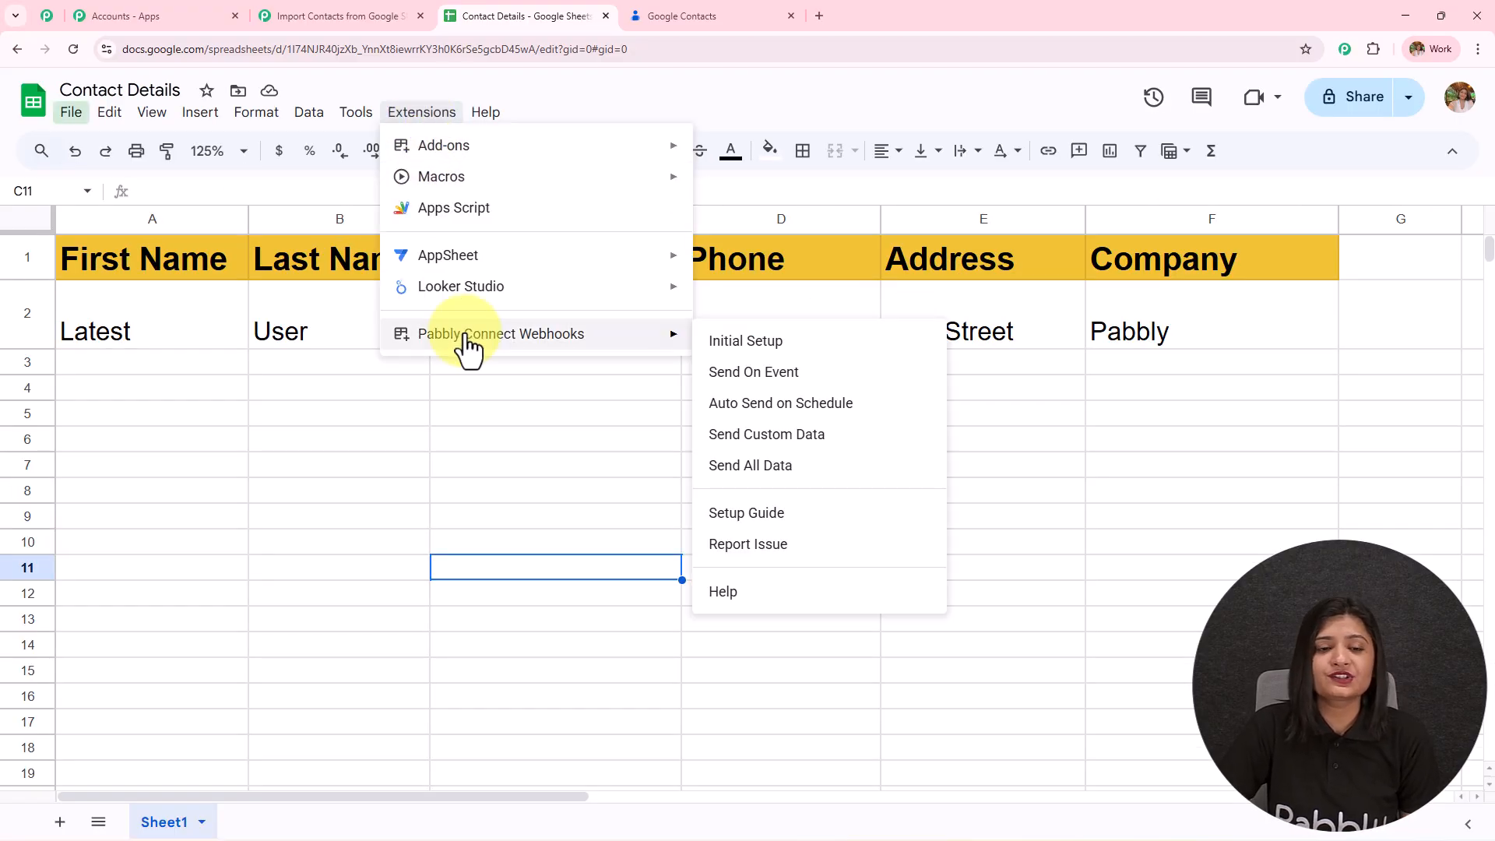
click(808, 343)
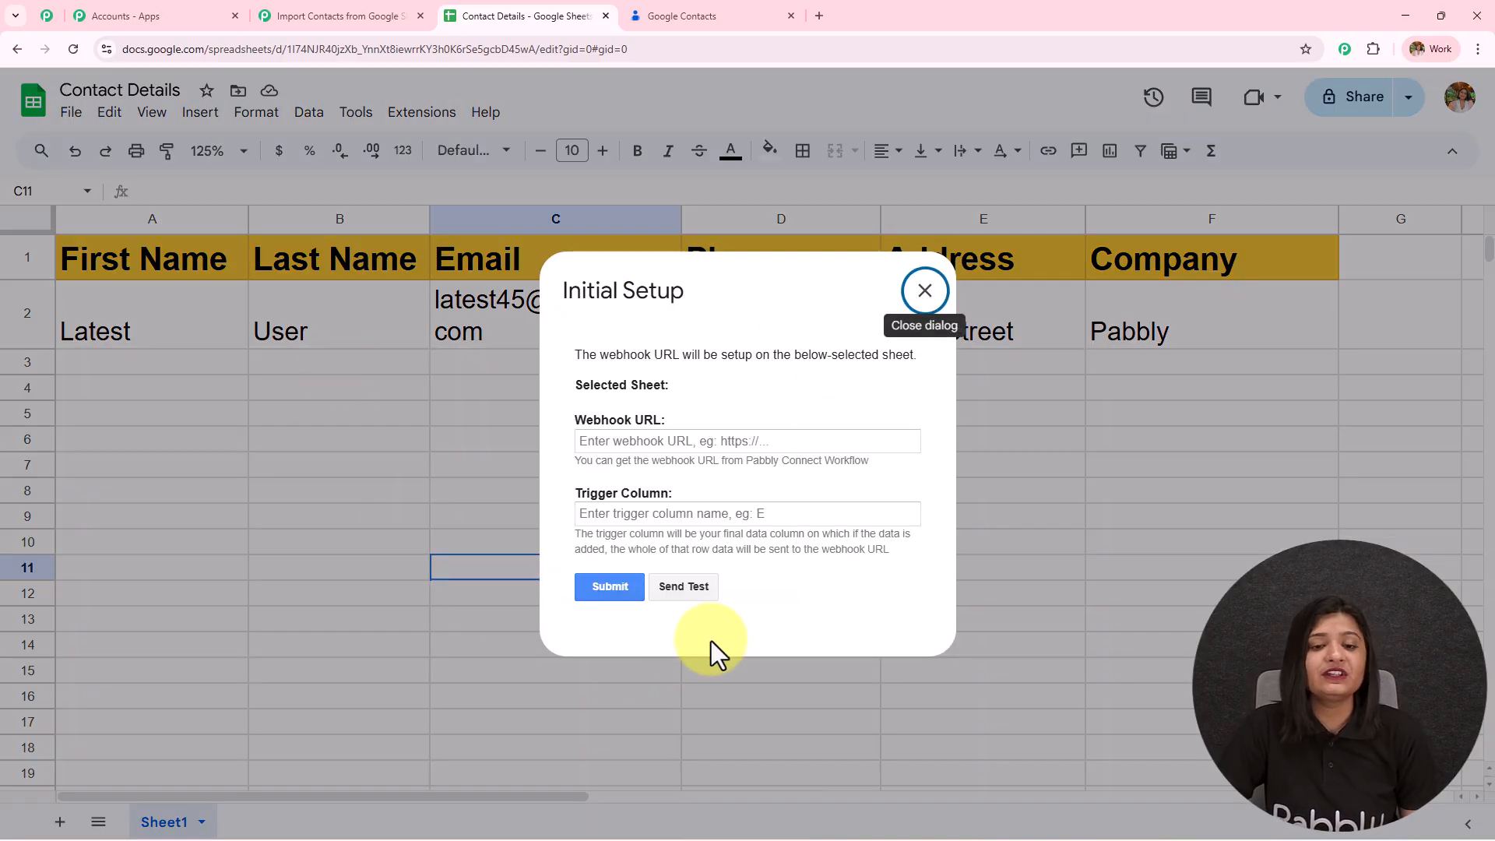
drag(564, 419, 666, 421)
drag(575, 493, 738, 493)
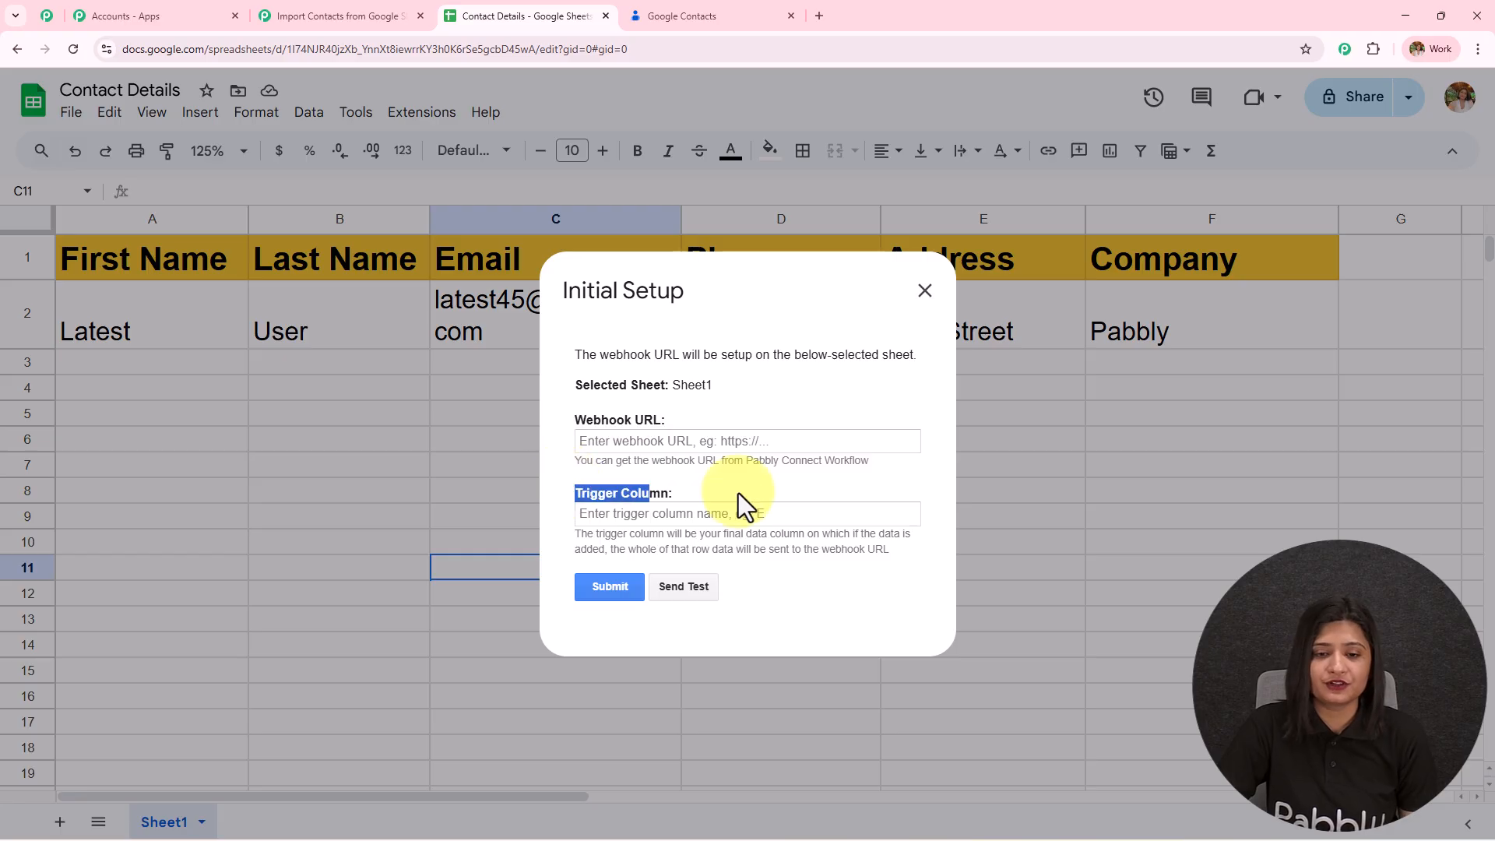
- Copy the workflow's webhook URL from Pabbly Connect and paste it into the Webhook URL field
click(337, 16)
click(1453, 278)
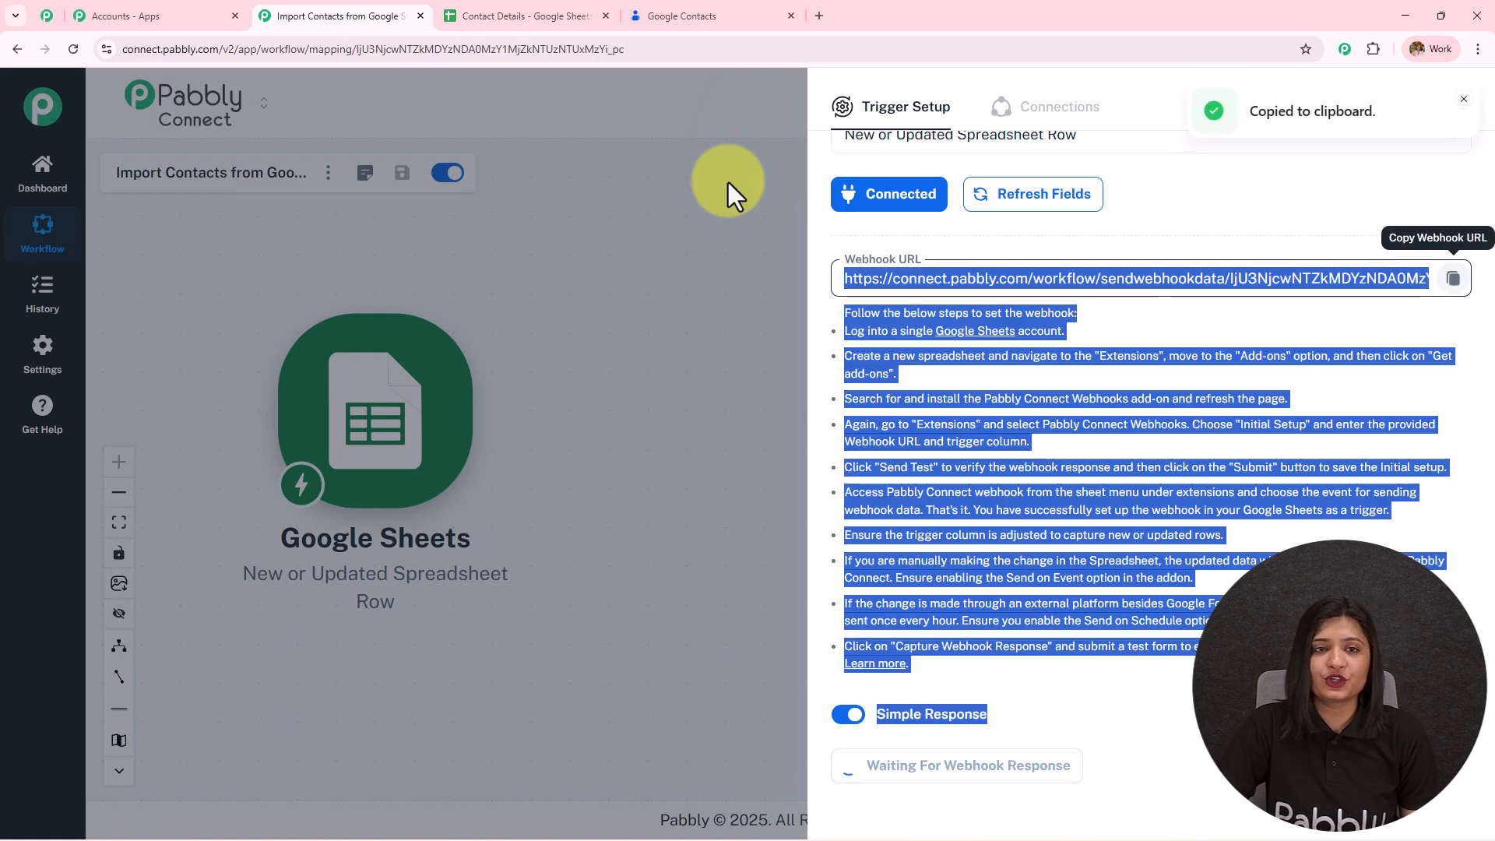
click(547, 12)
click(654, 442)
key(ctrl+v)
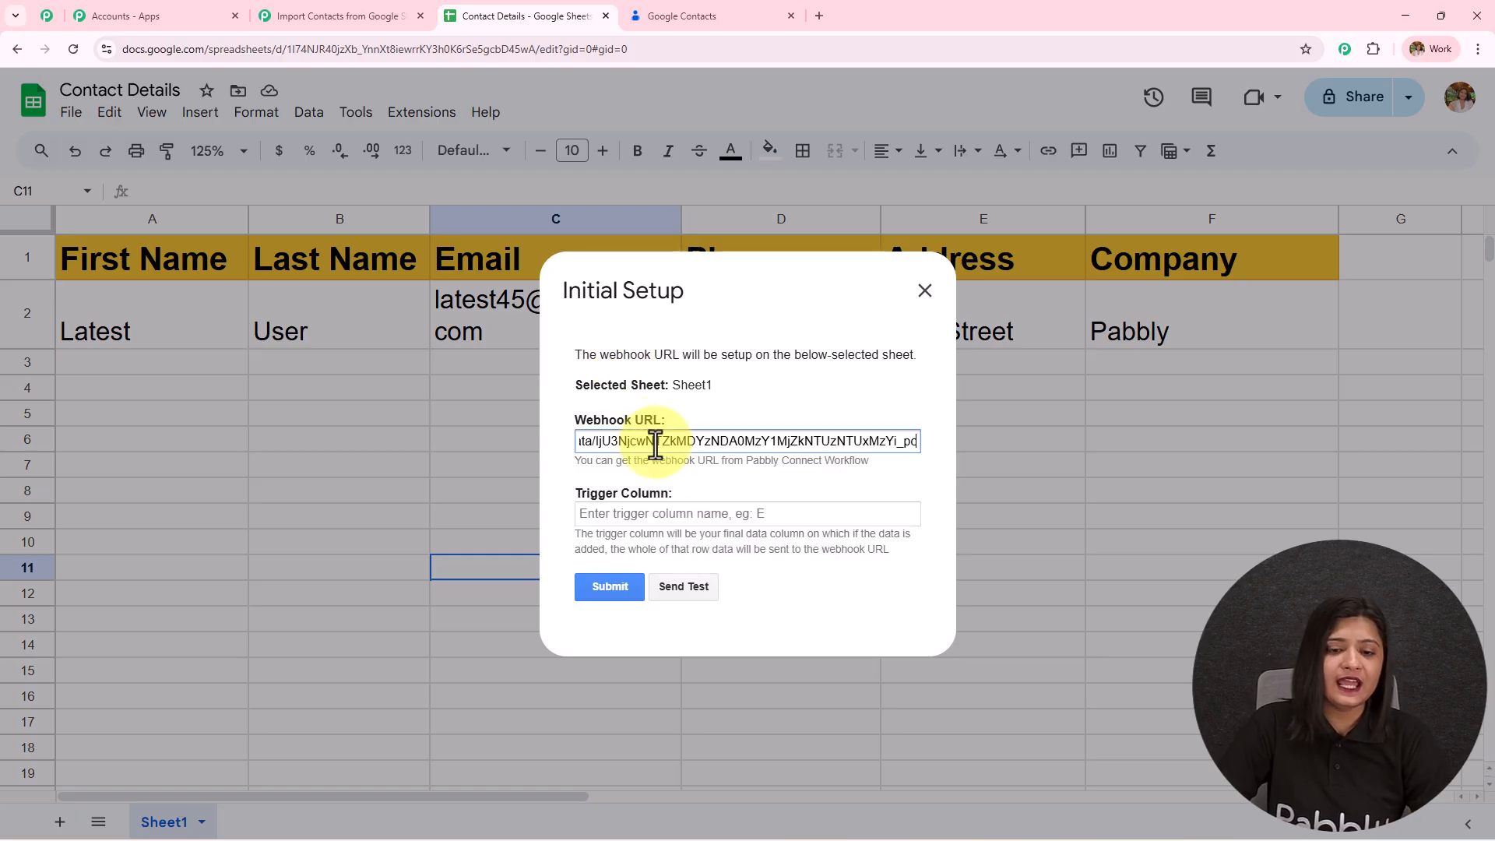
drag(575, 534, 901, 558)
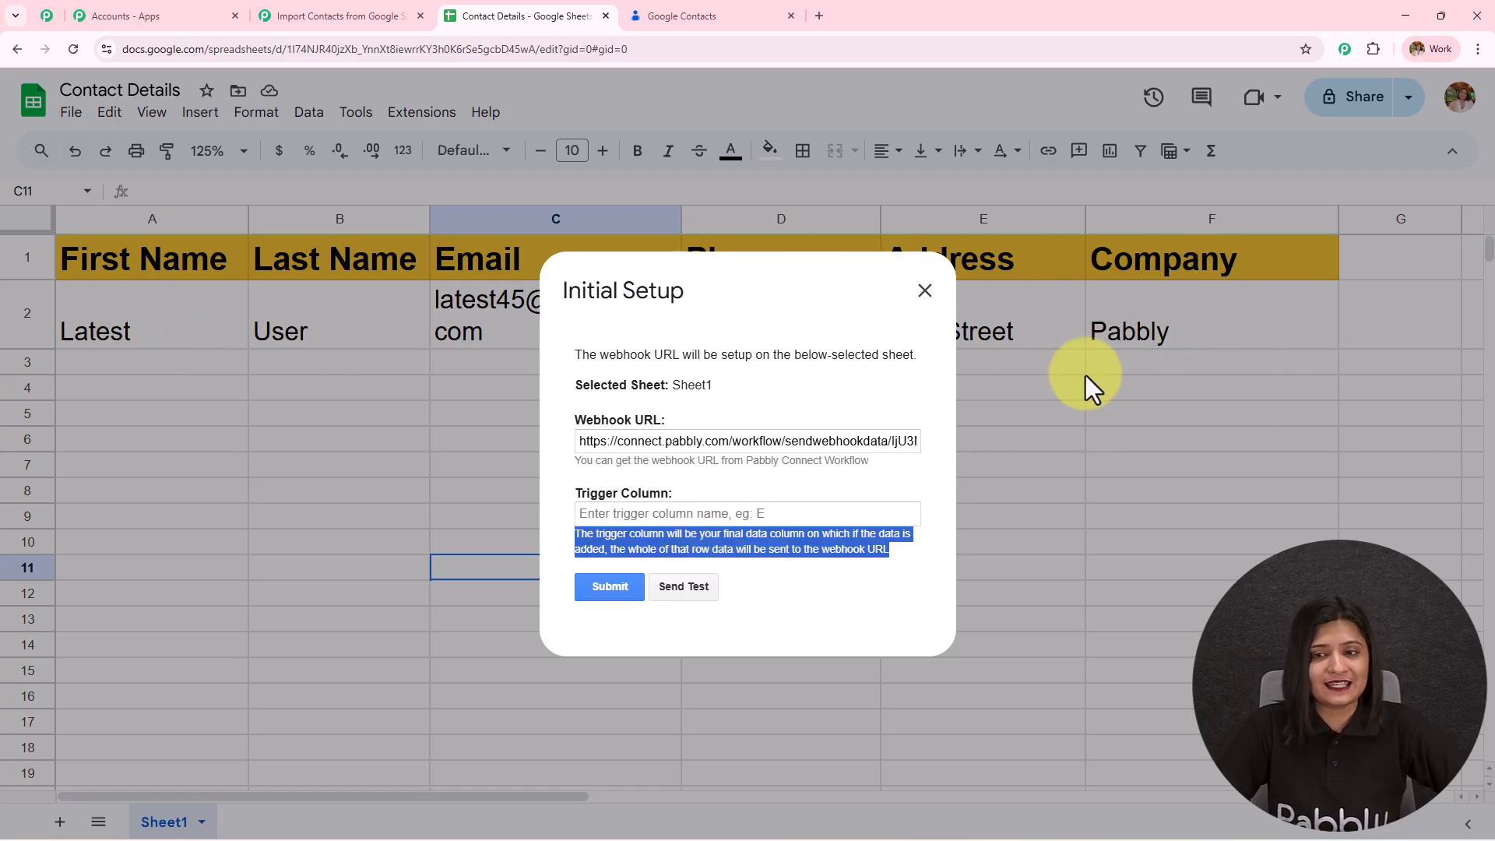
- Set the trigger column to F, send the test row, and submit the webhook setup
click(653, 515)
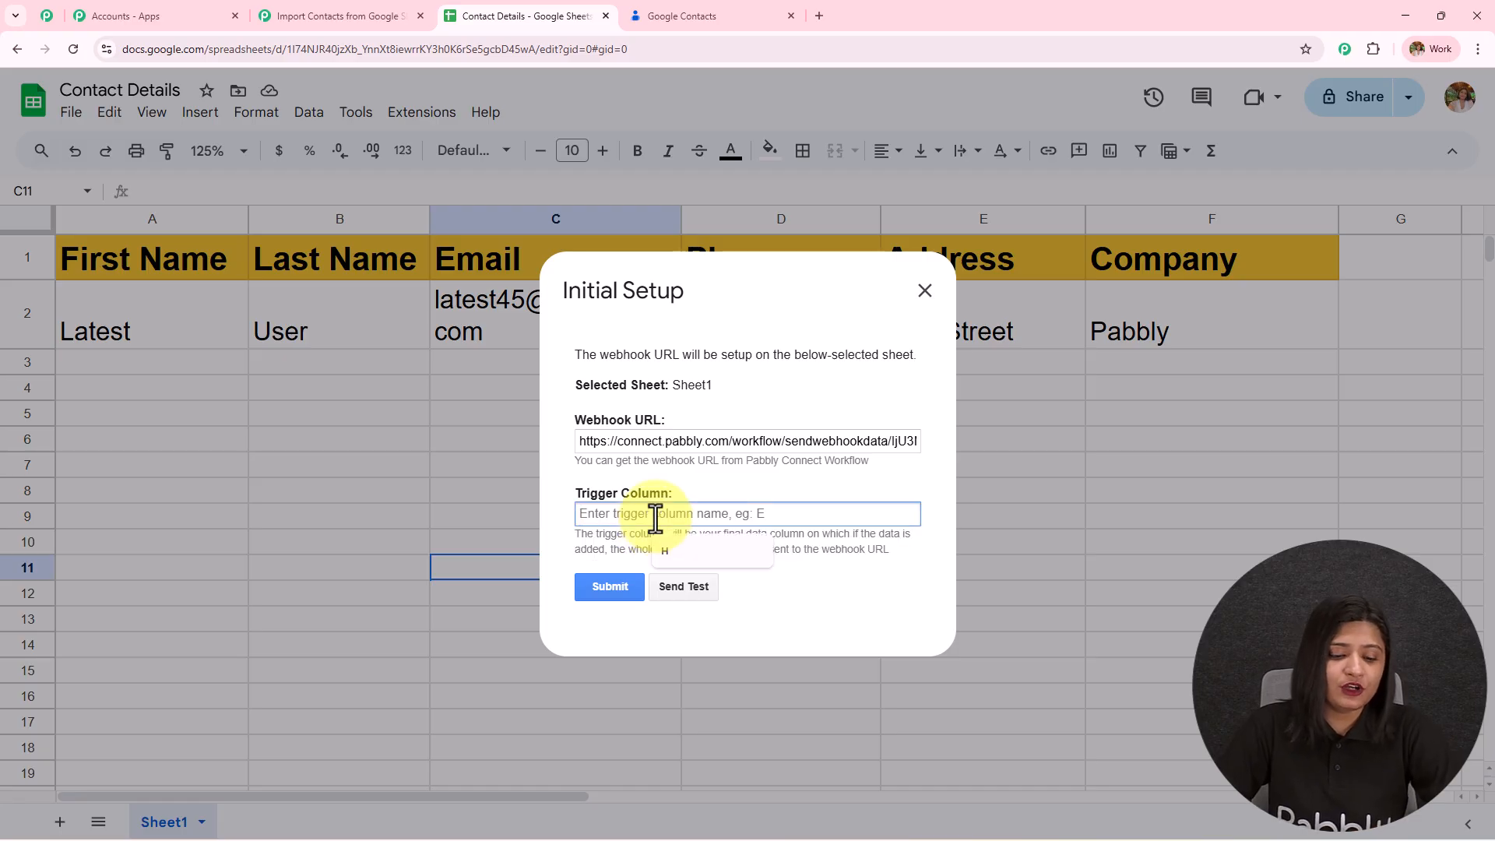
text(F)
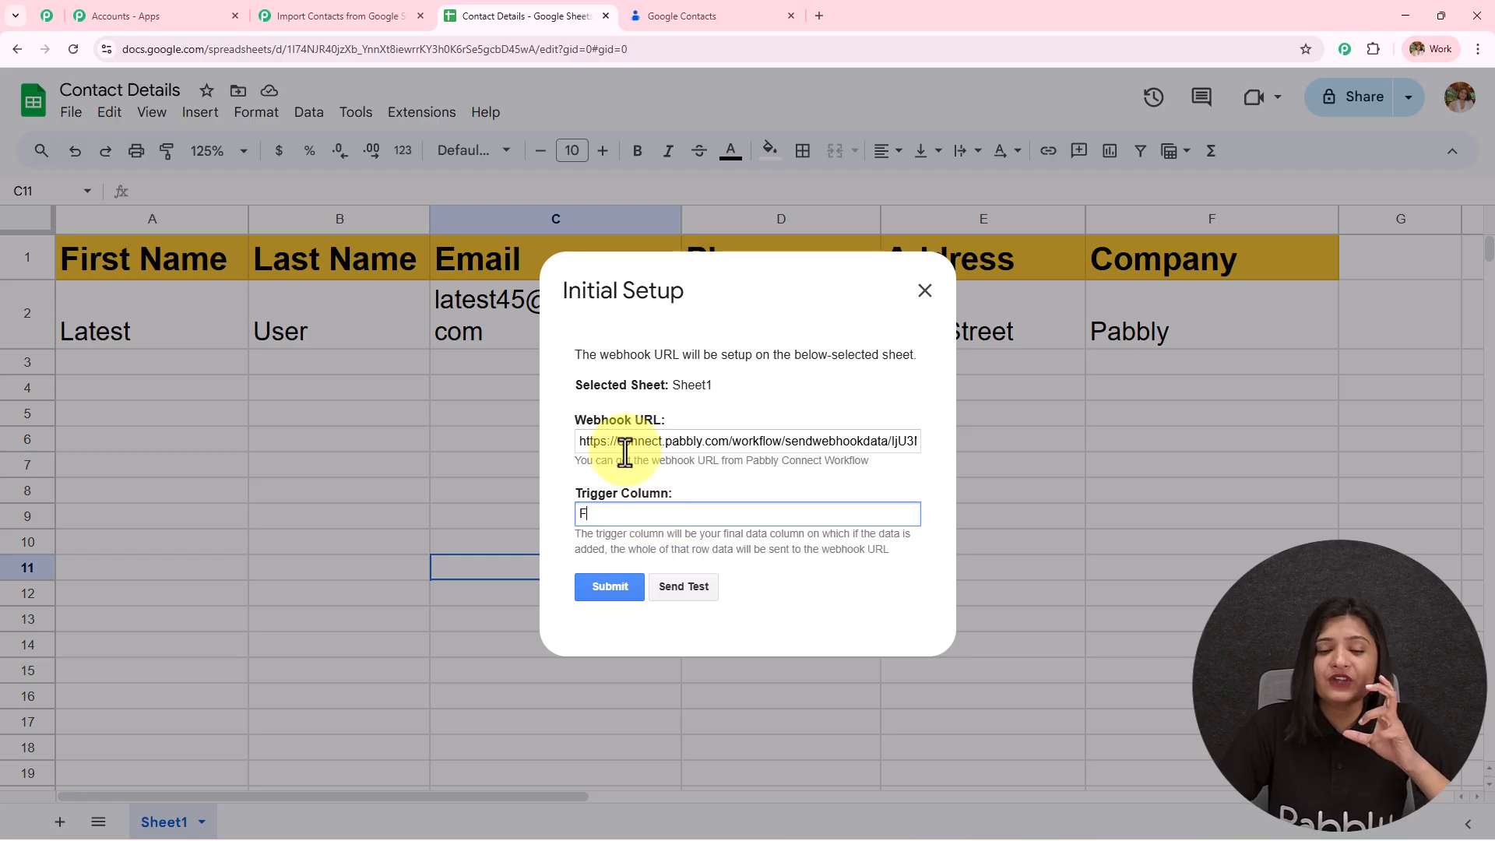
click(699, 594)
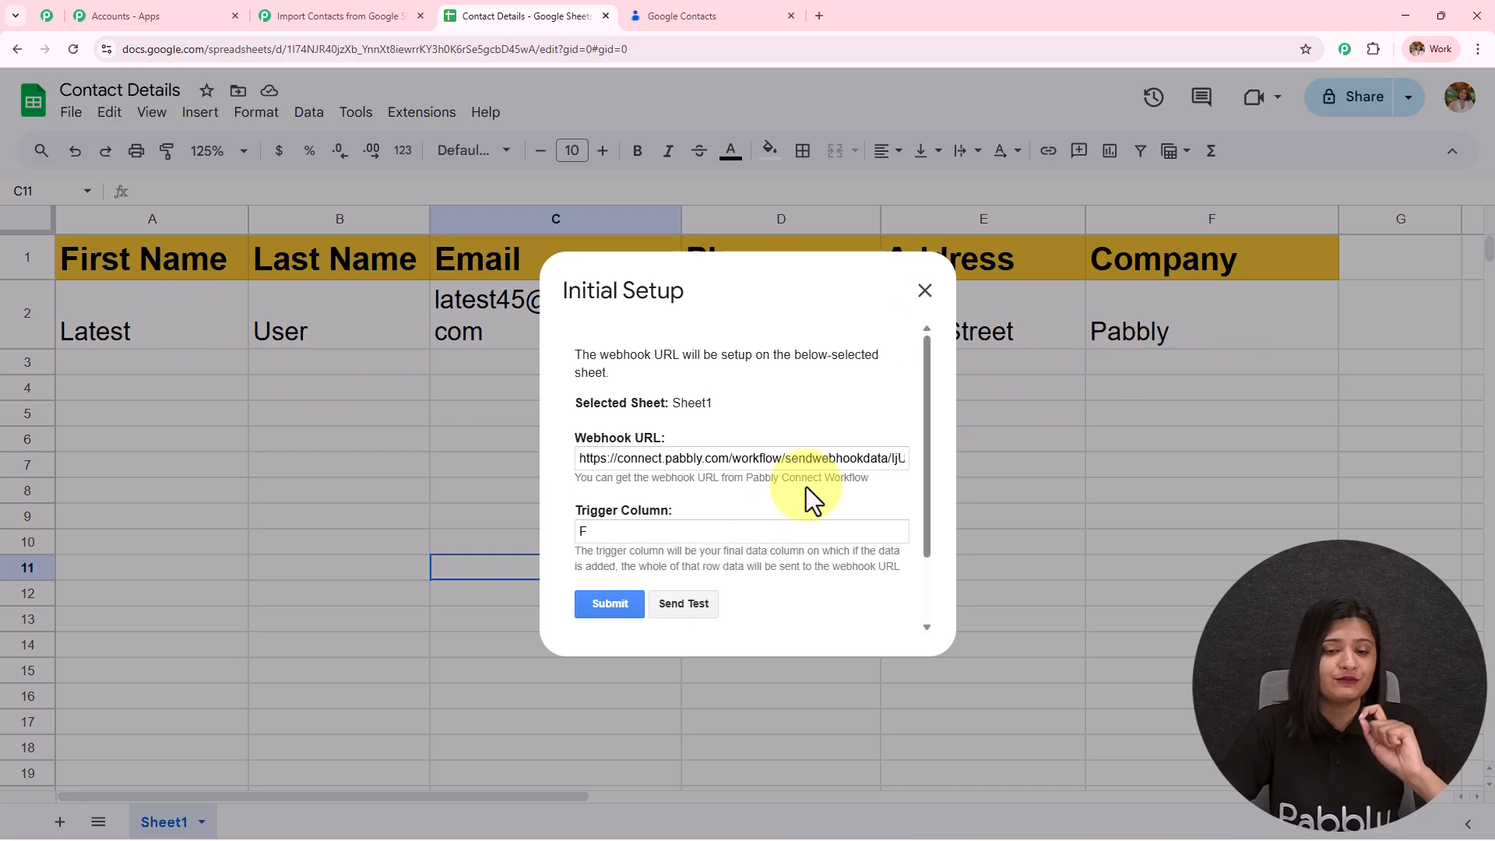
scroll(821, 484, down, 2)
drag(572, 558, 844, 623)
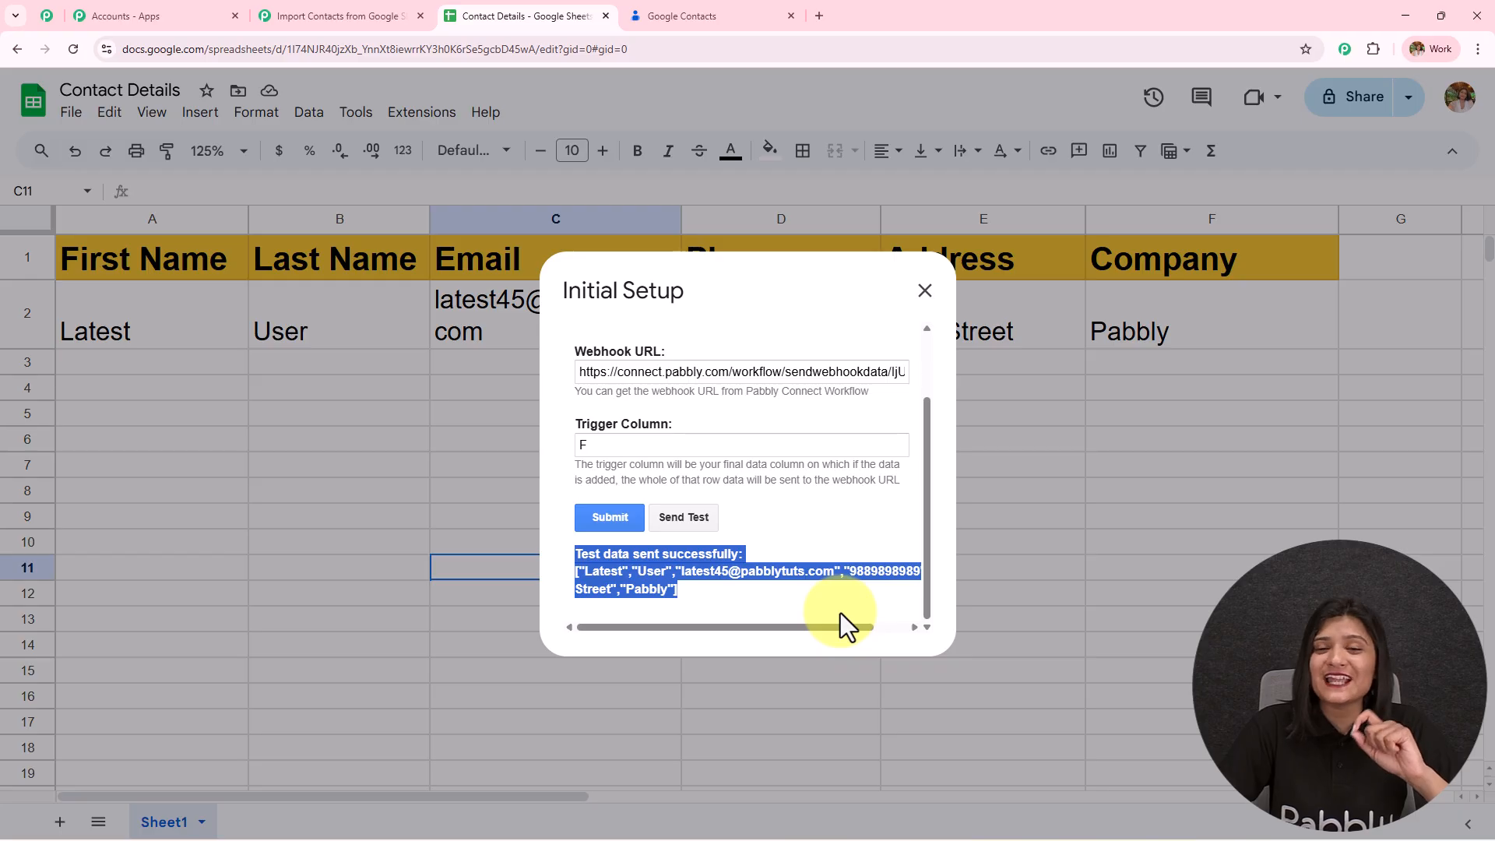
click(625, 526)
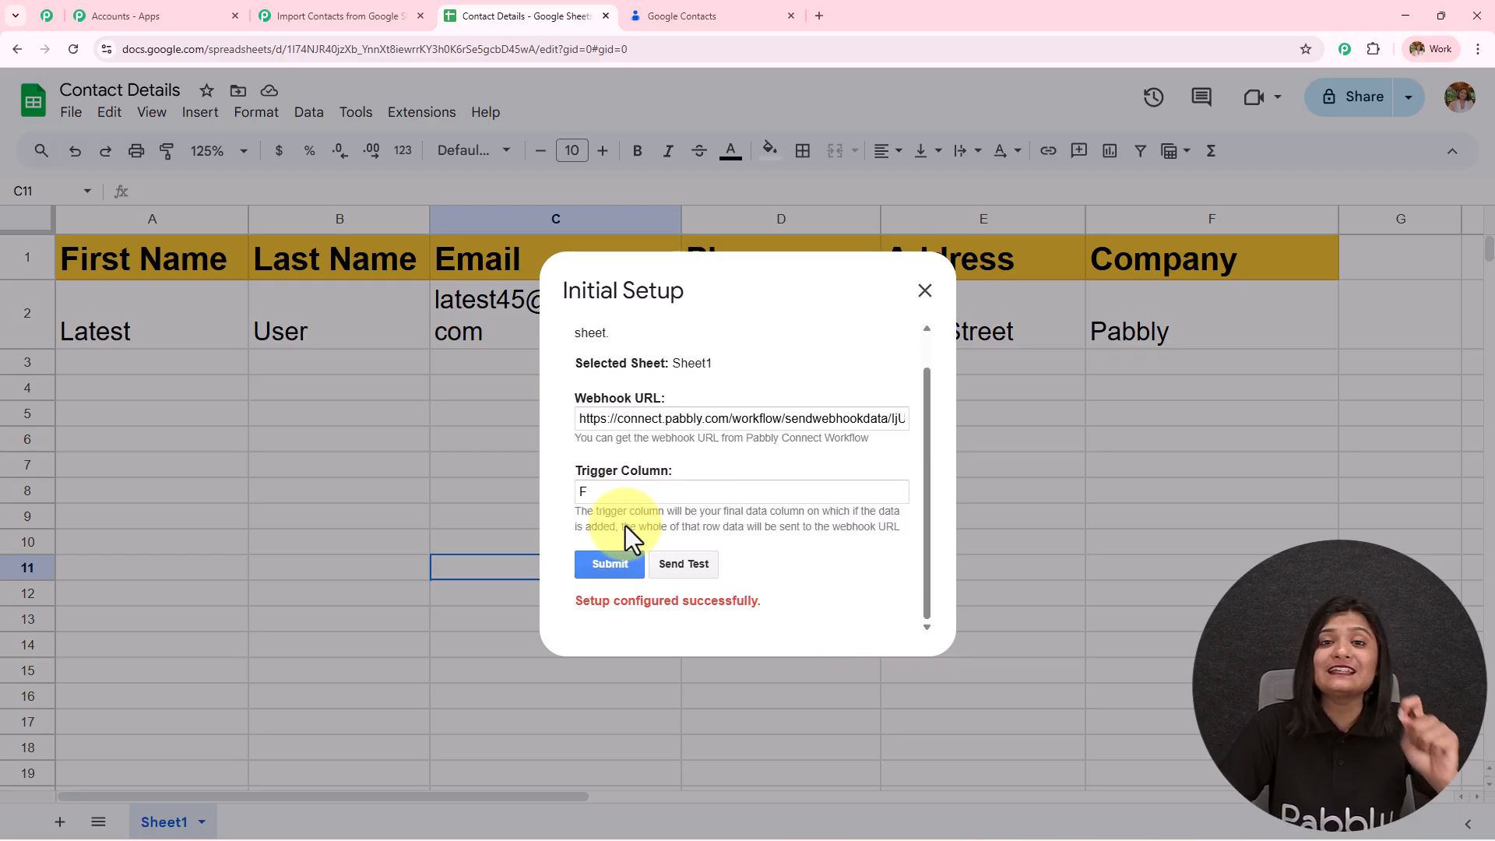
drag(573, 601, 908, 591)
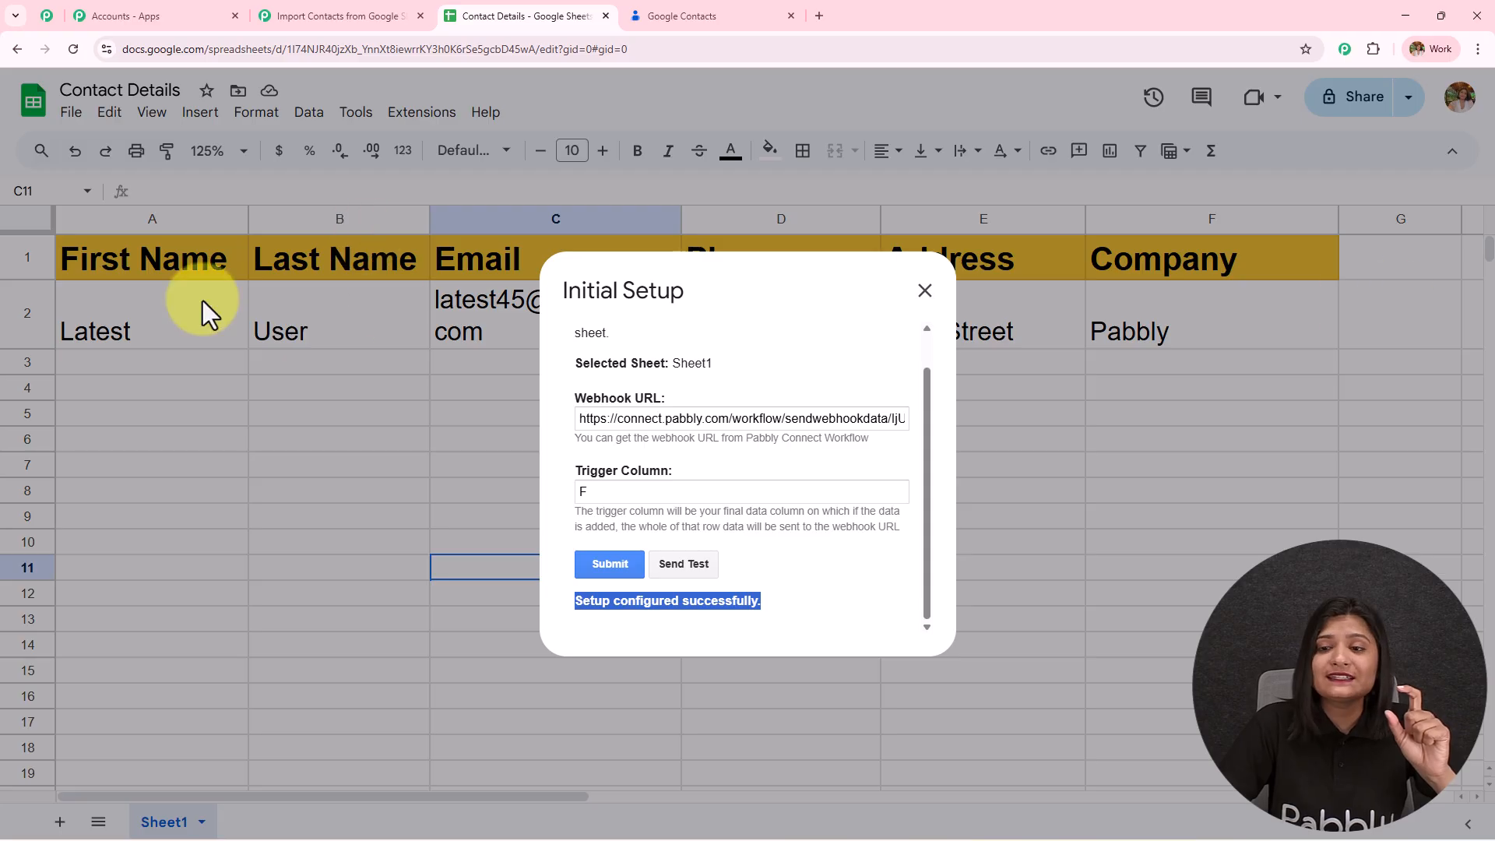
- Close the setup dialog and enable Pabbly Connect Webhooks > Send On Event
click(925, 291)
click(406, 123)
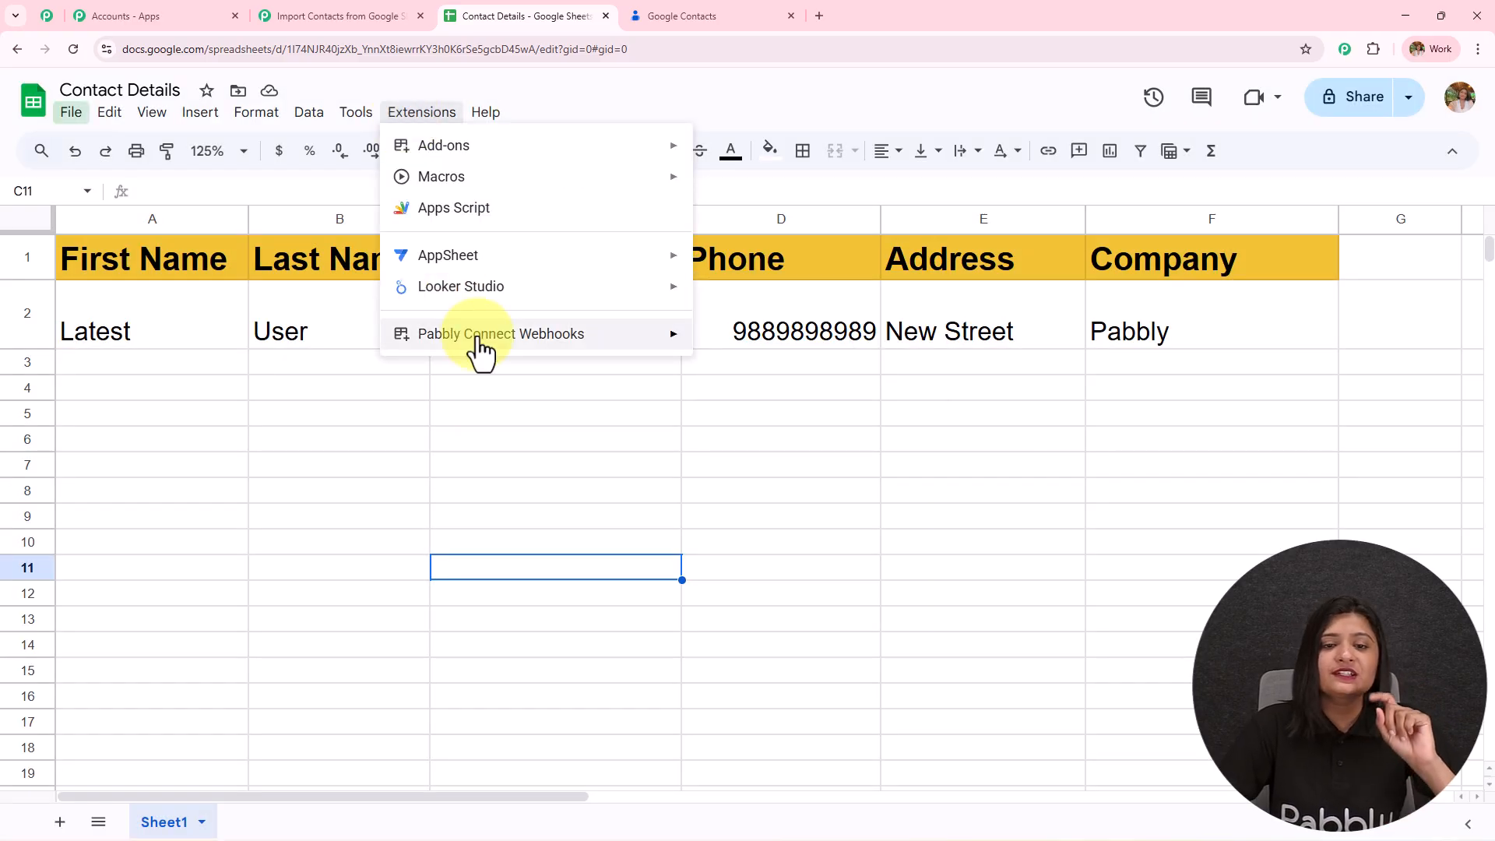
mouse_move(518, 342)
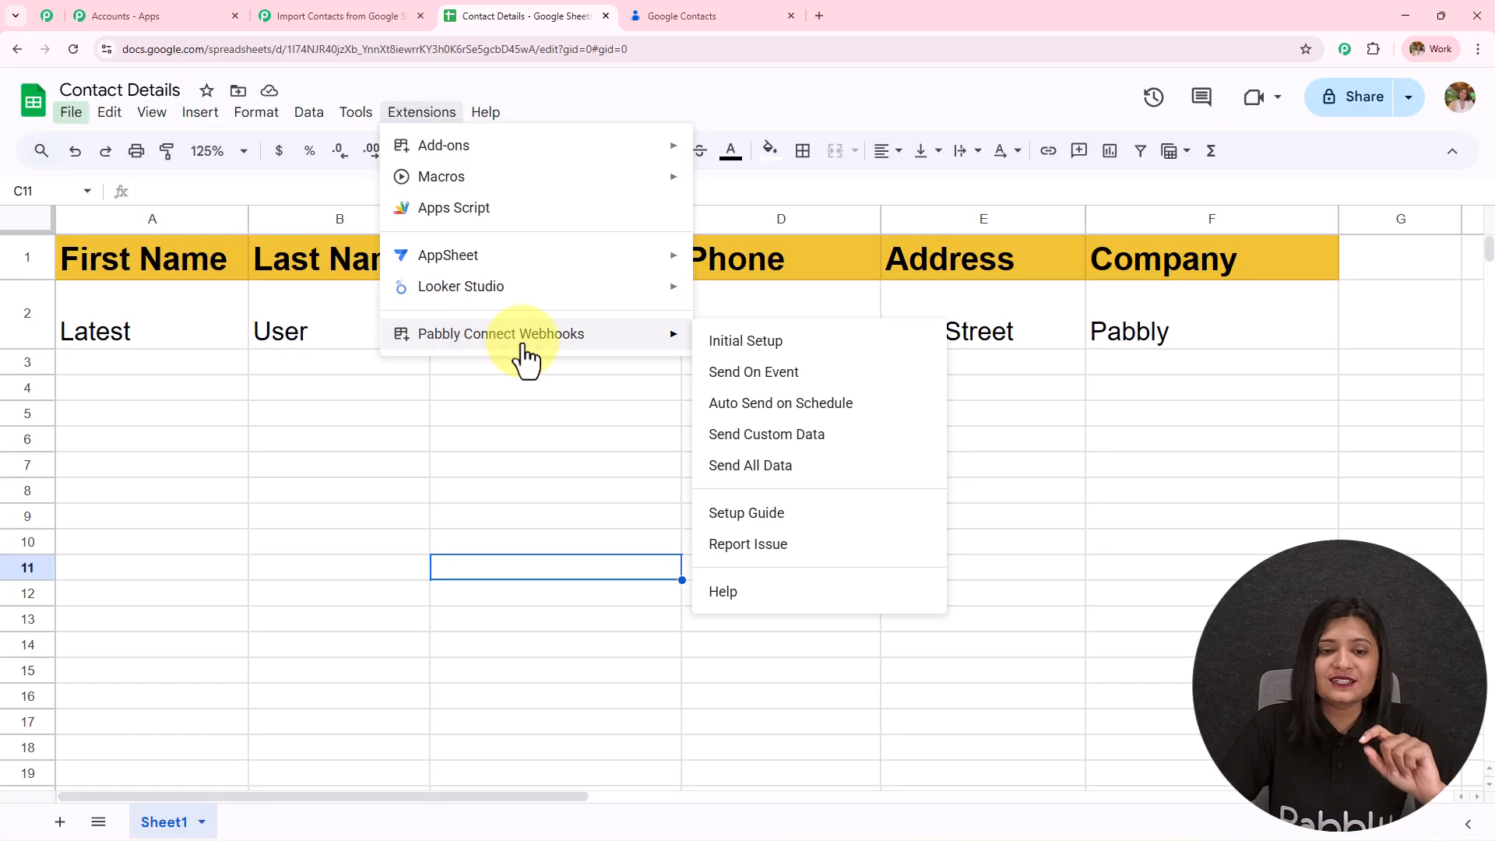
click(893, 376)
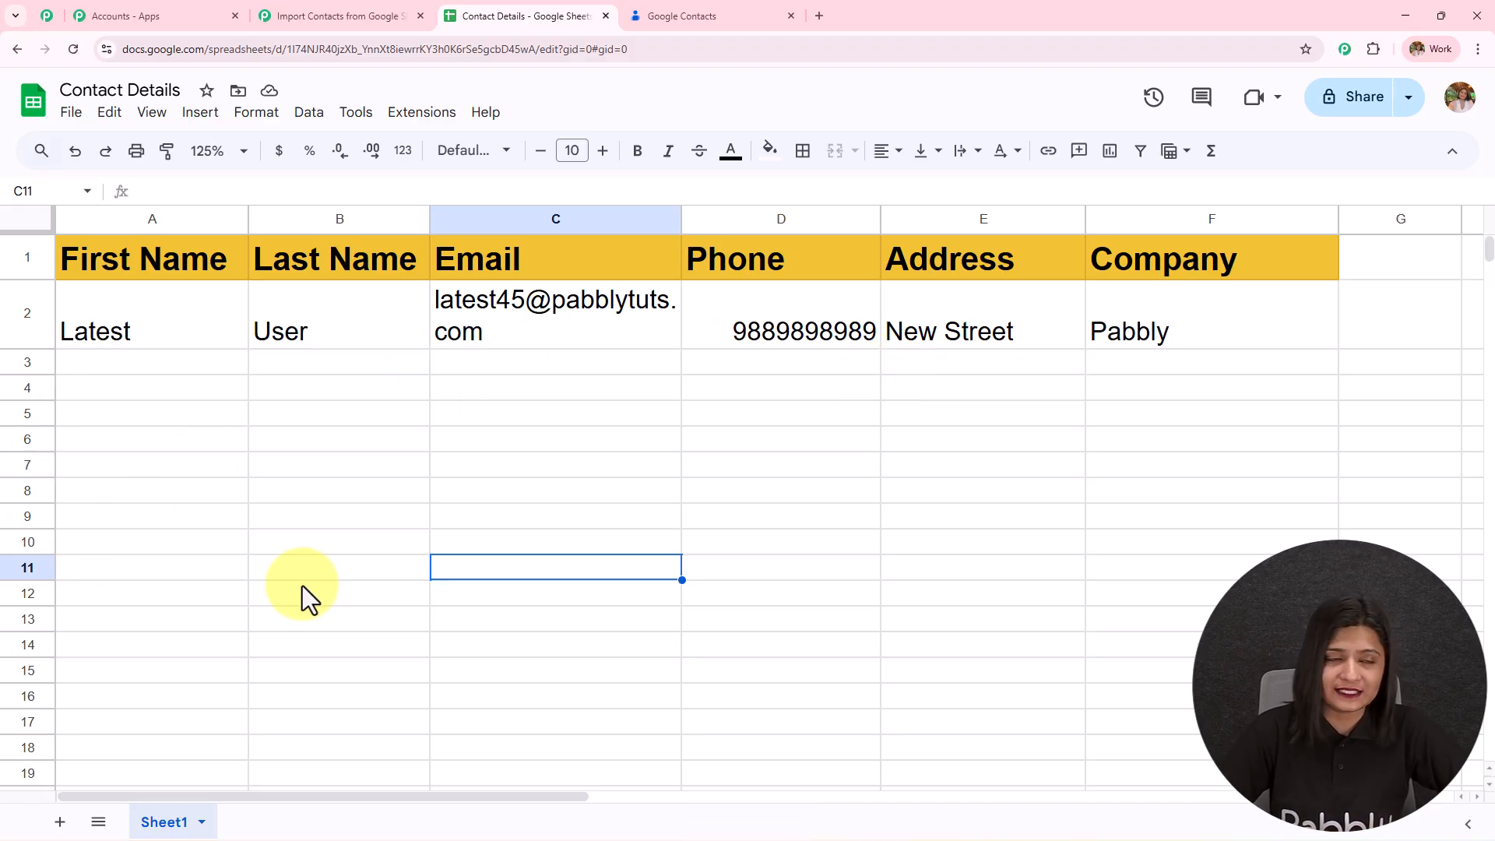
- Review the captured response: trigger column F, sheet Contact Details, phone, names, e-mail, company and address
click(334, 15)
click(1062, 589)
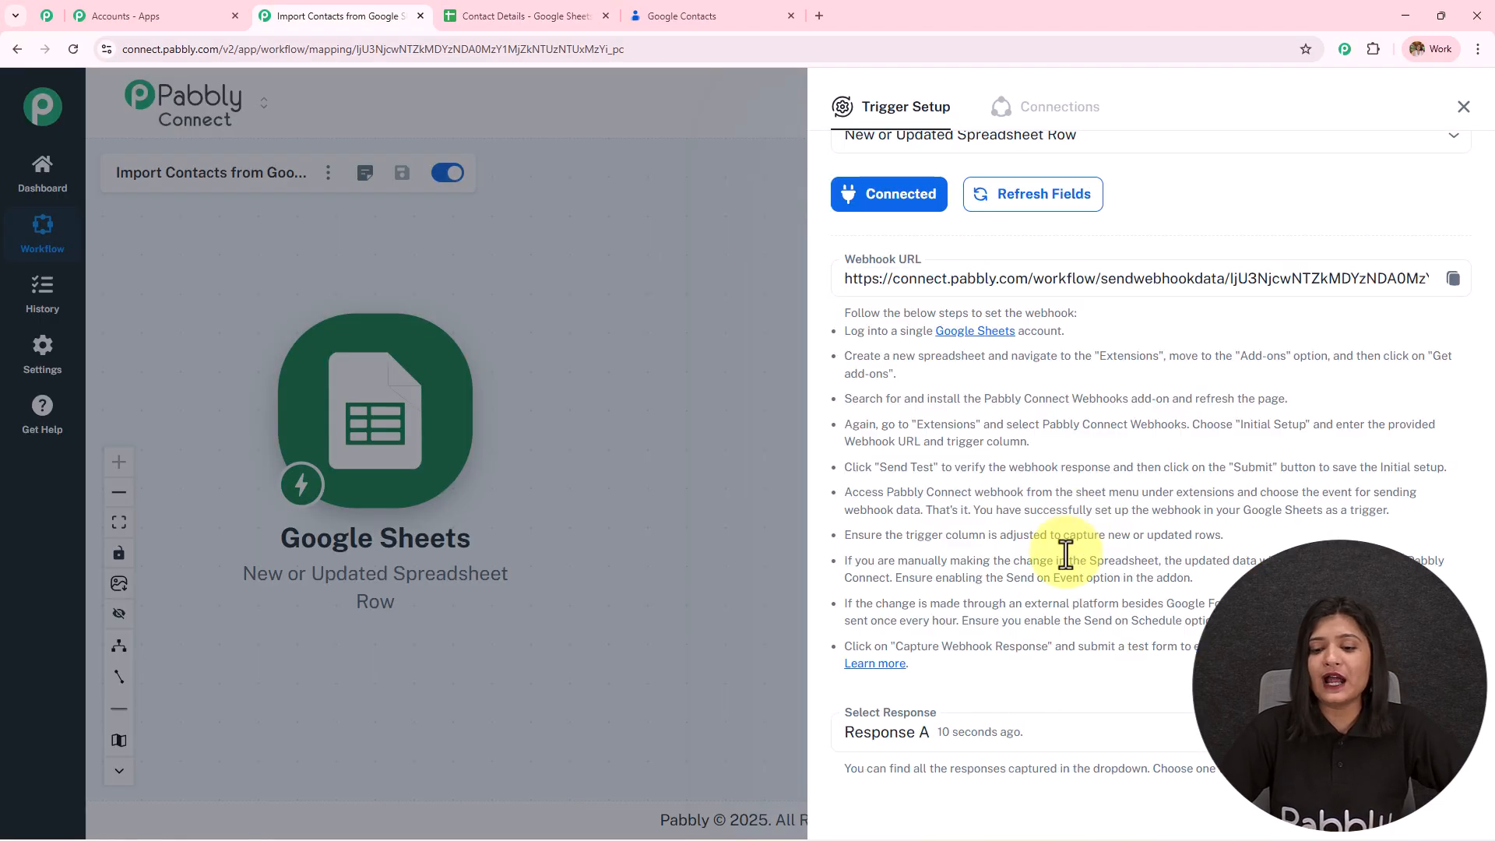
scroll(1068, 529, down, 8)
double_click(1250, 262)
double_click(1315, 310)
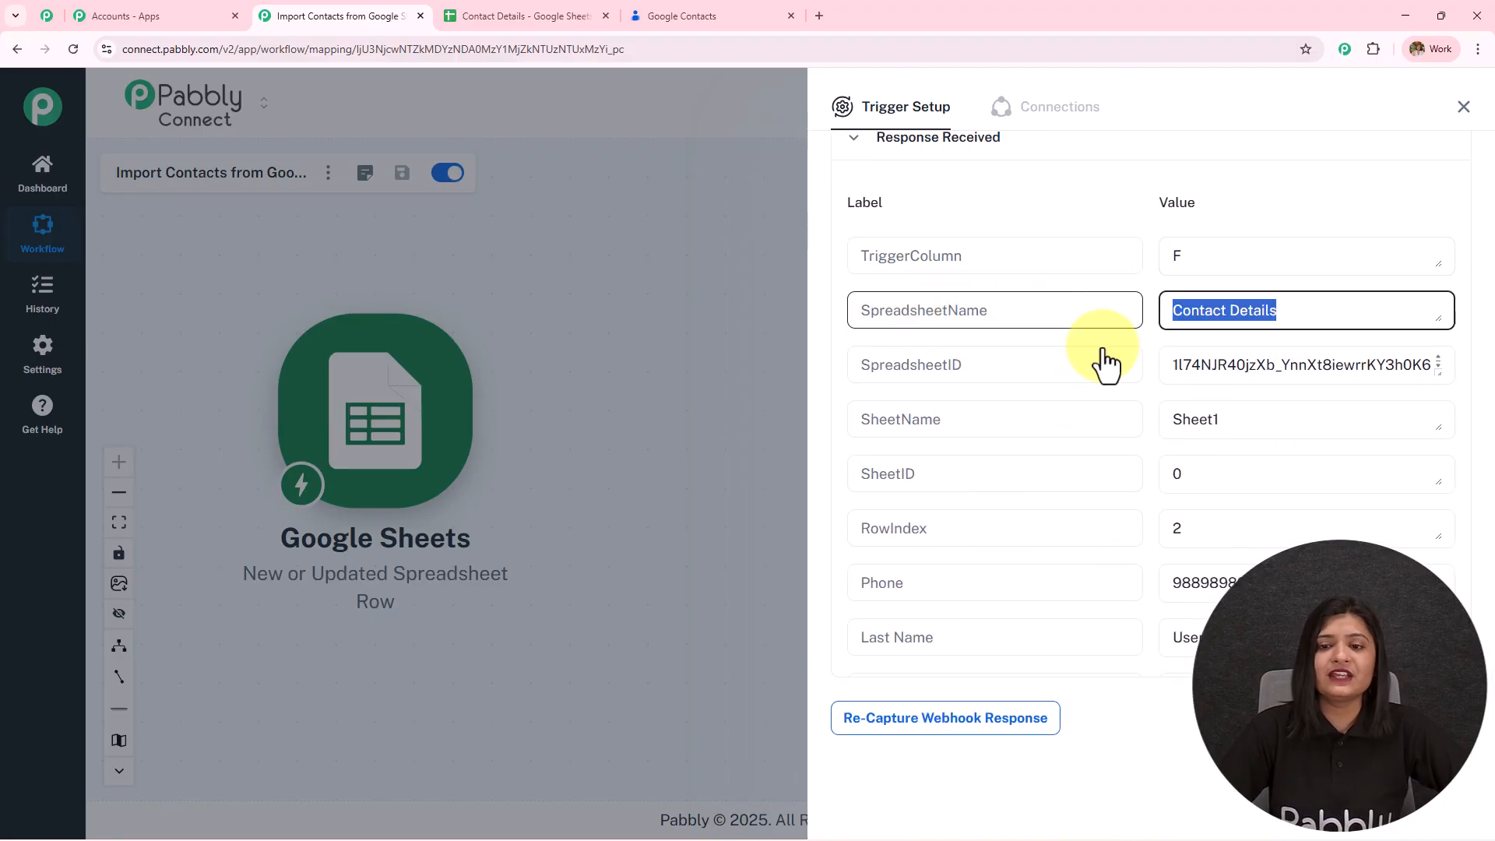
scroll(1260, 401, down, 3)
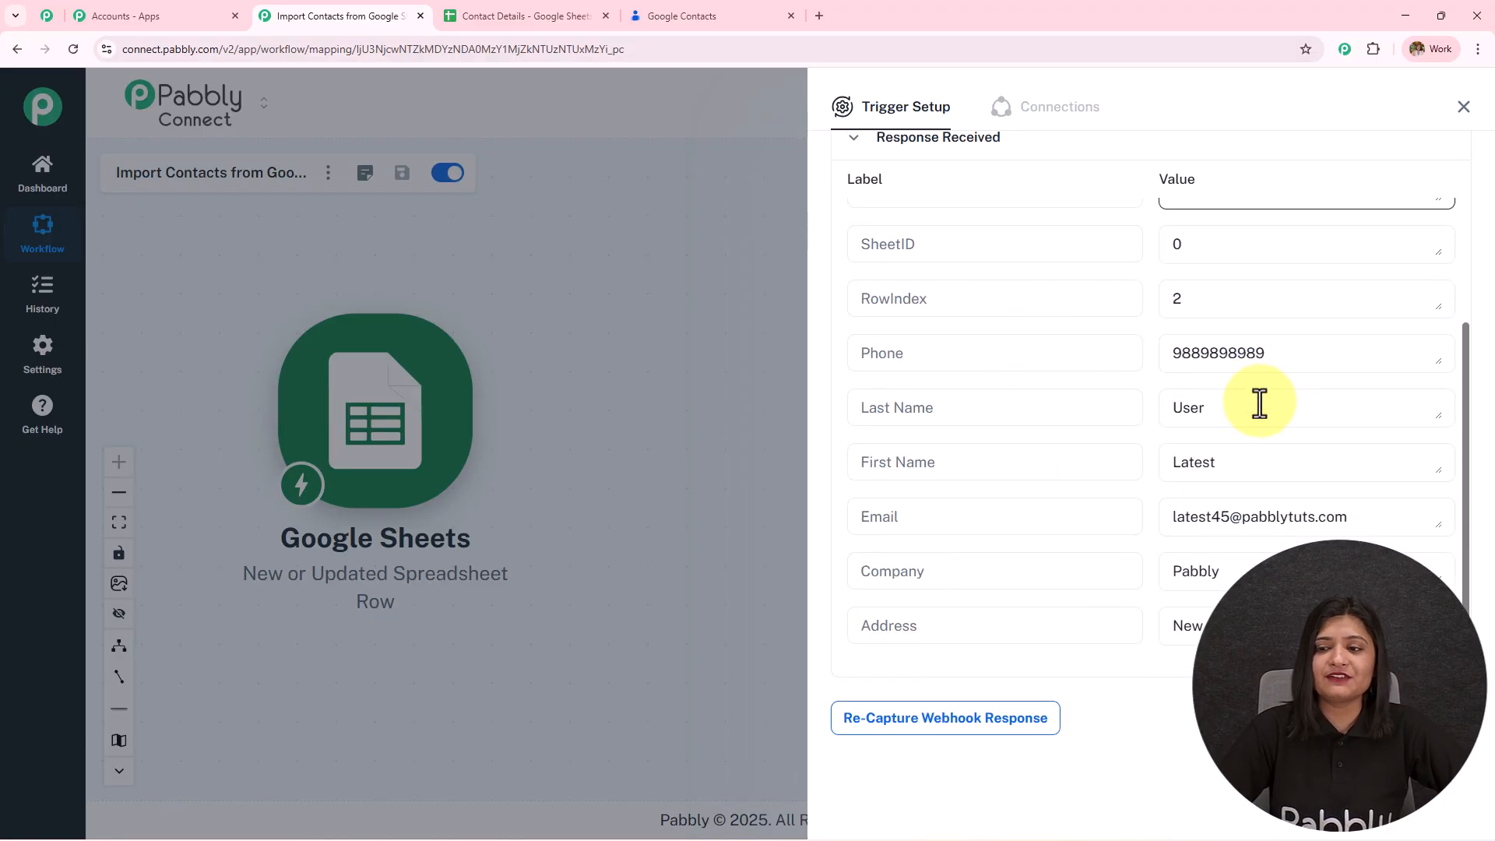
double_click(1295, 350)
double_click(1212, 409)
double_click(1246, 465)
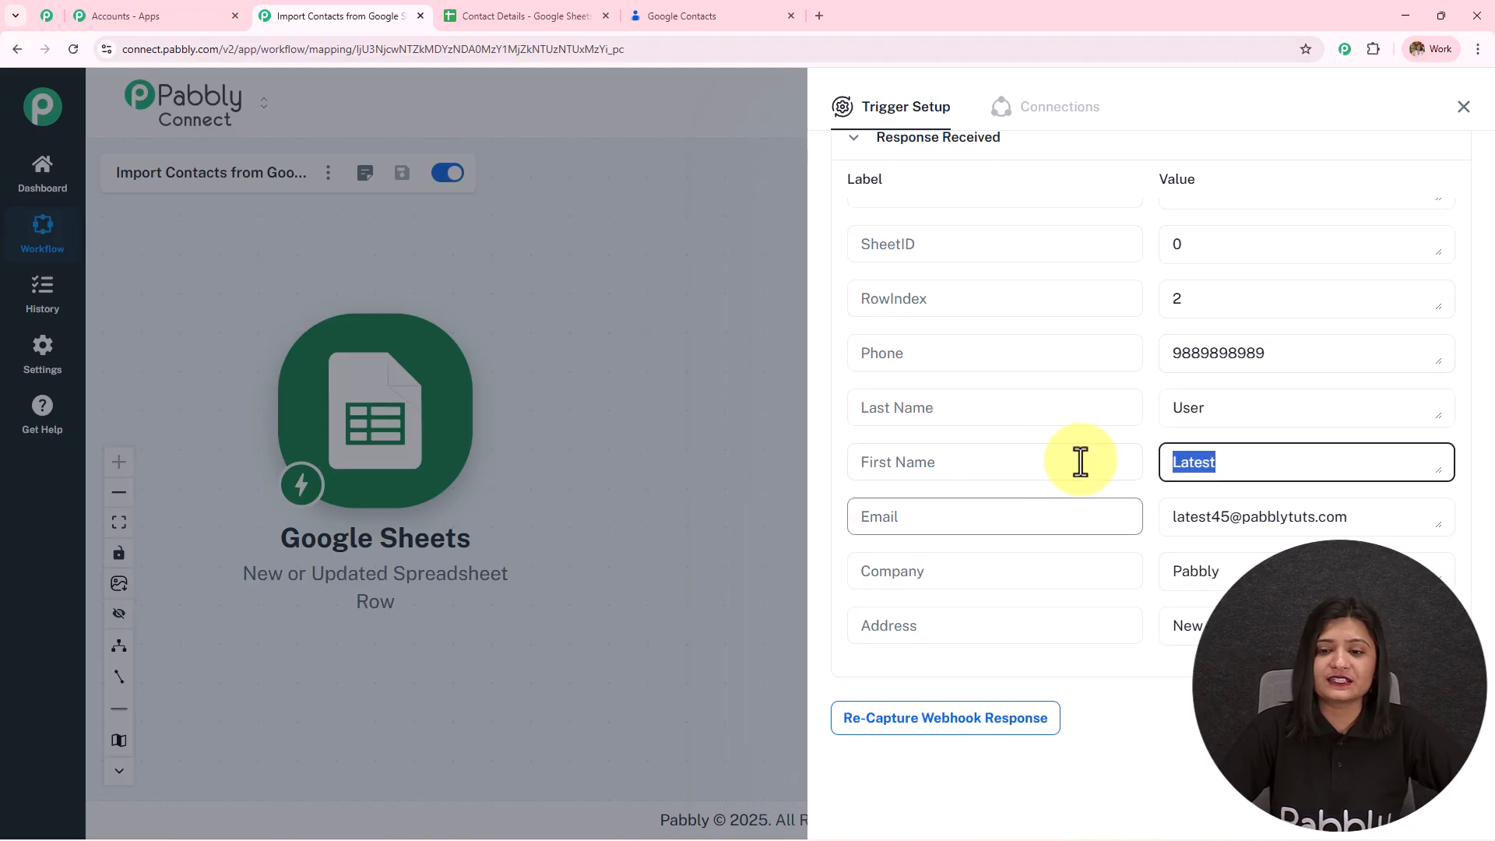
click(1338, 515)
key(ctrl+a)
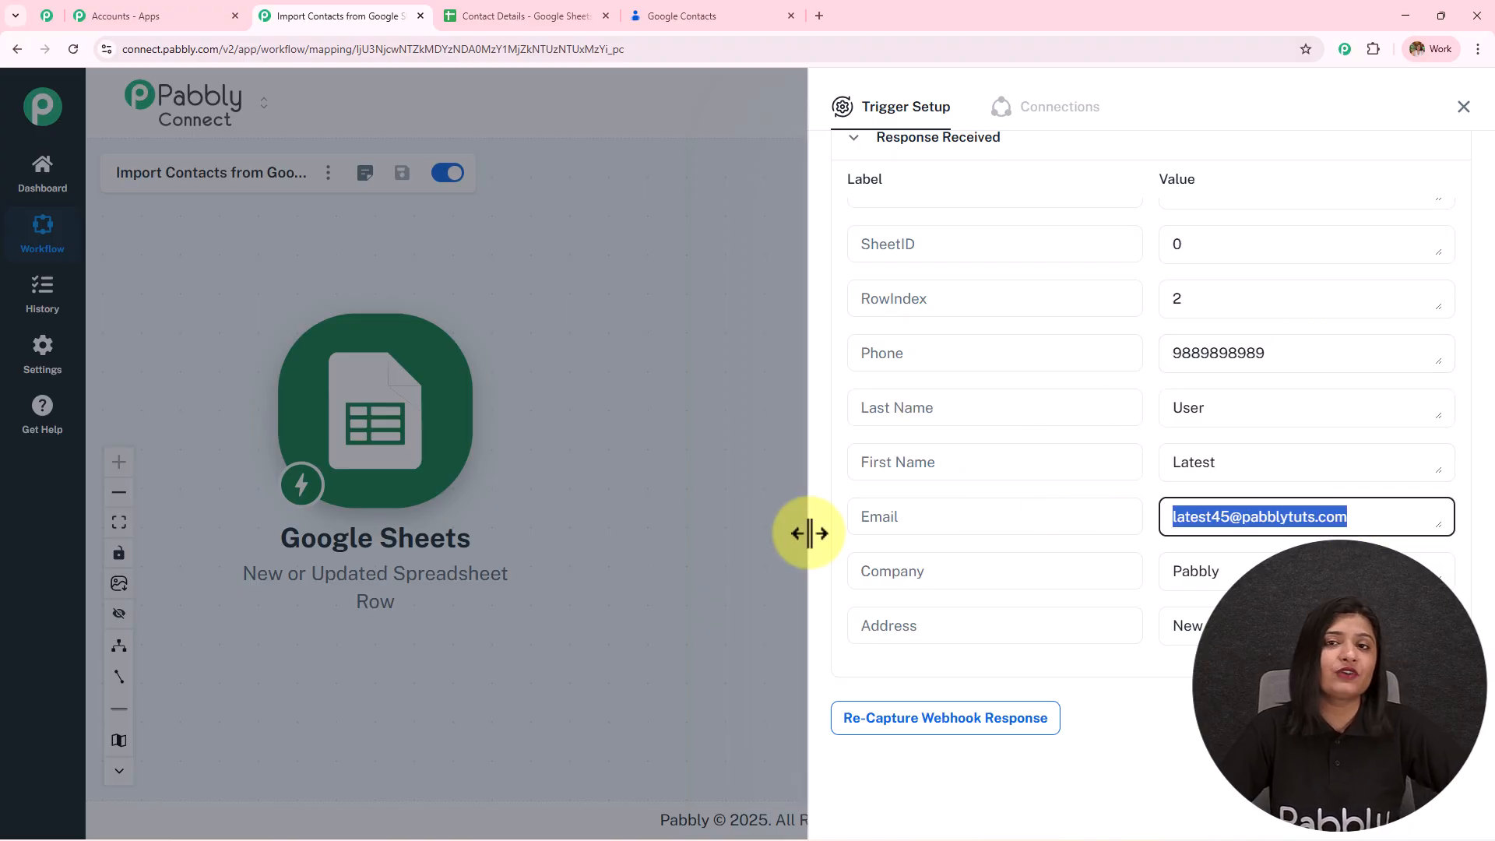
key(Tab)
key(Tab)
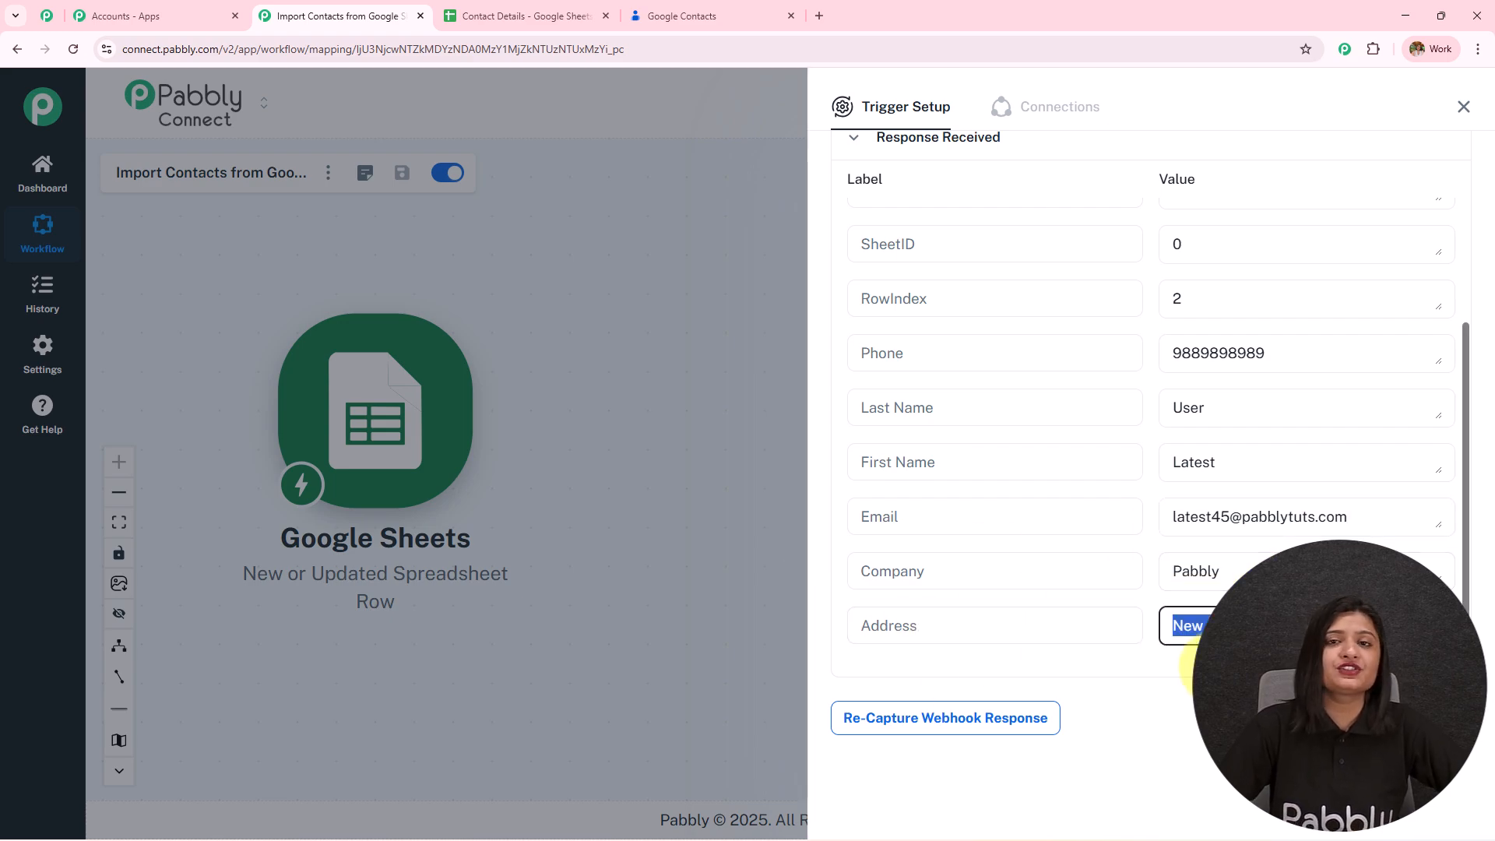
scroll(894, 463, up, 3)
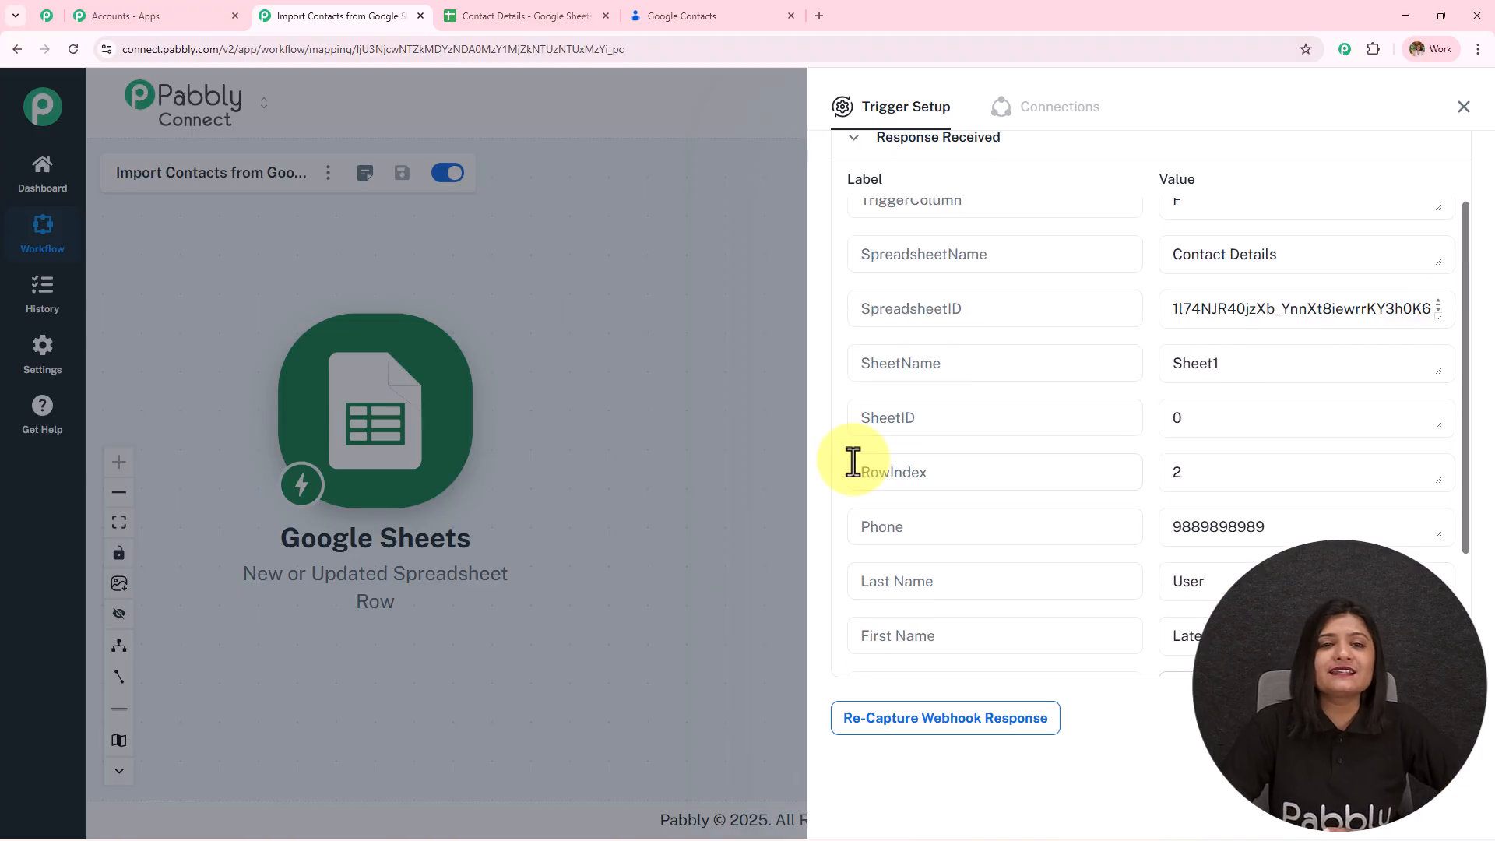
- Compare the response and webhook URL against the Contact Details sheet, then close the Trigger Setup panel
click(550, 17)
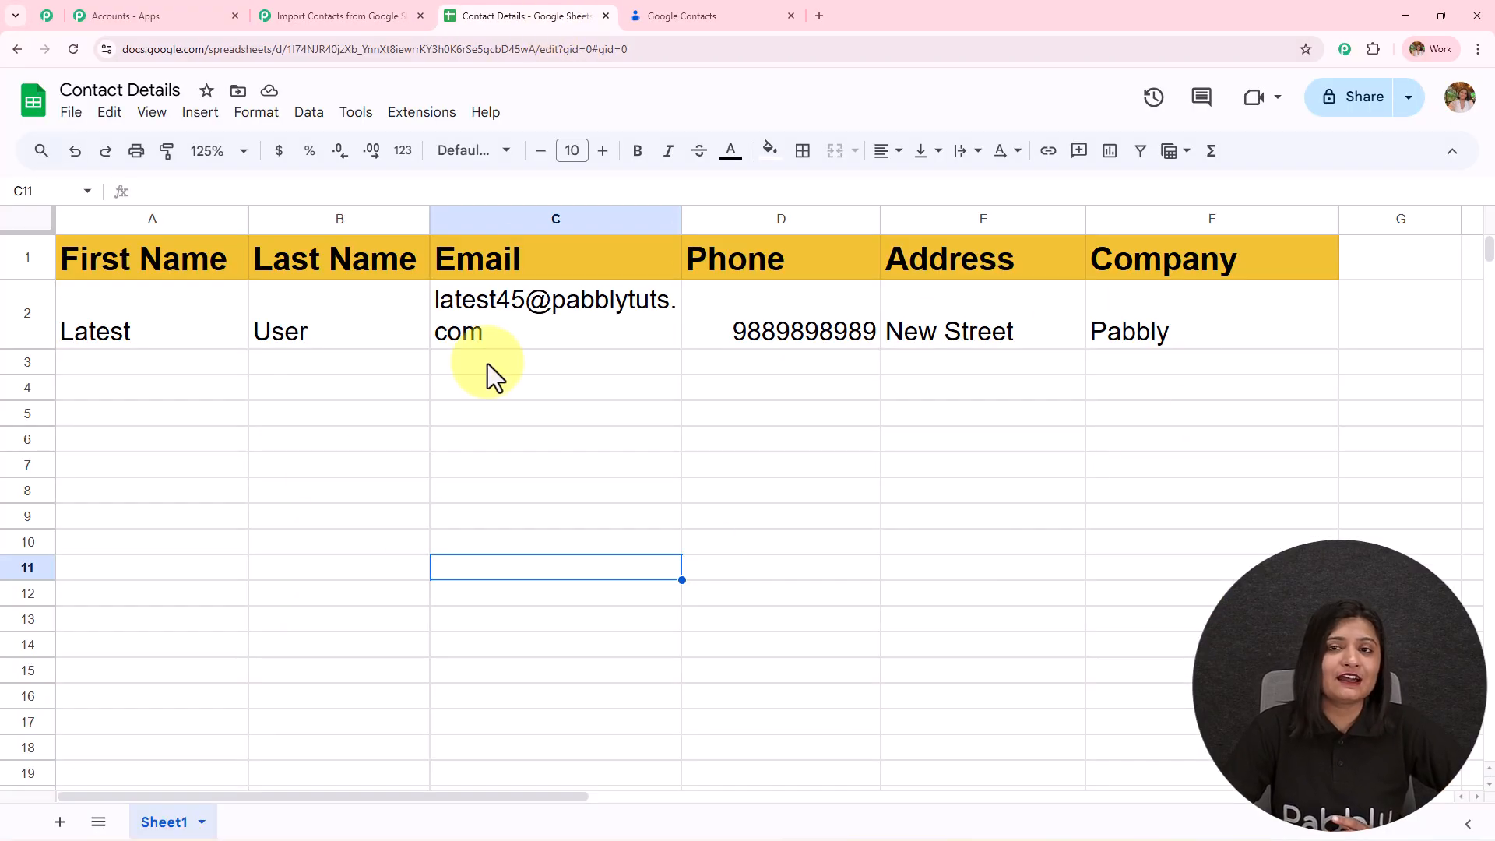
click(382, 14)
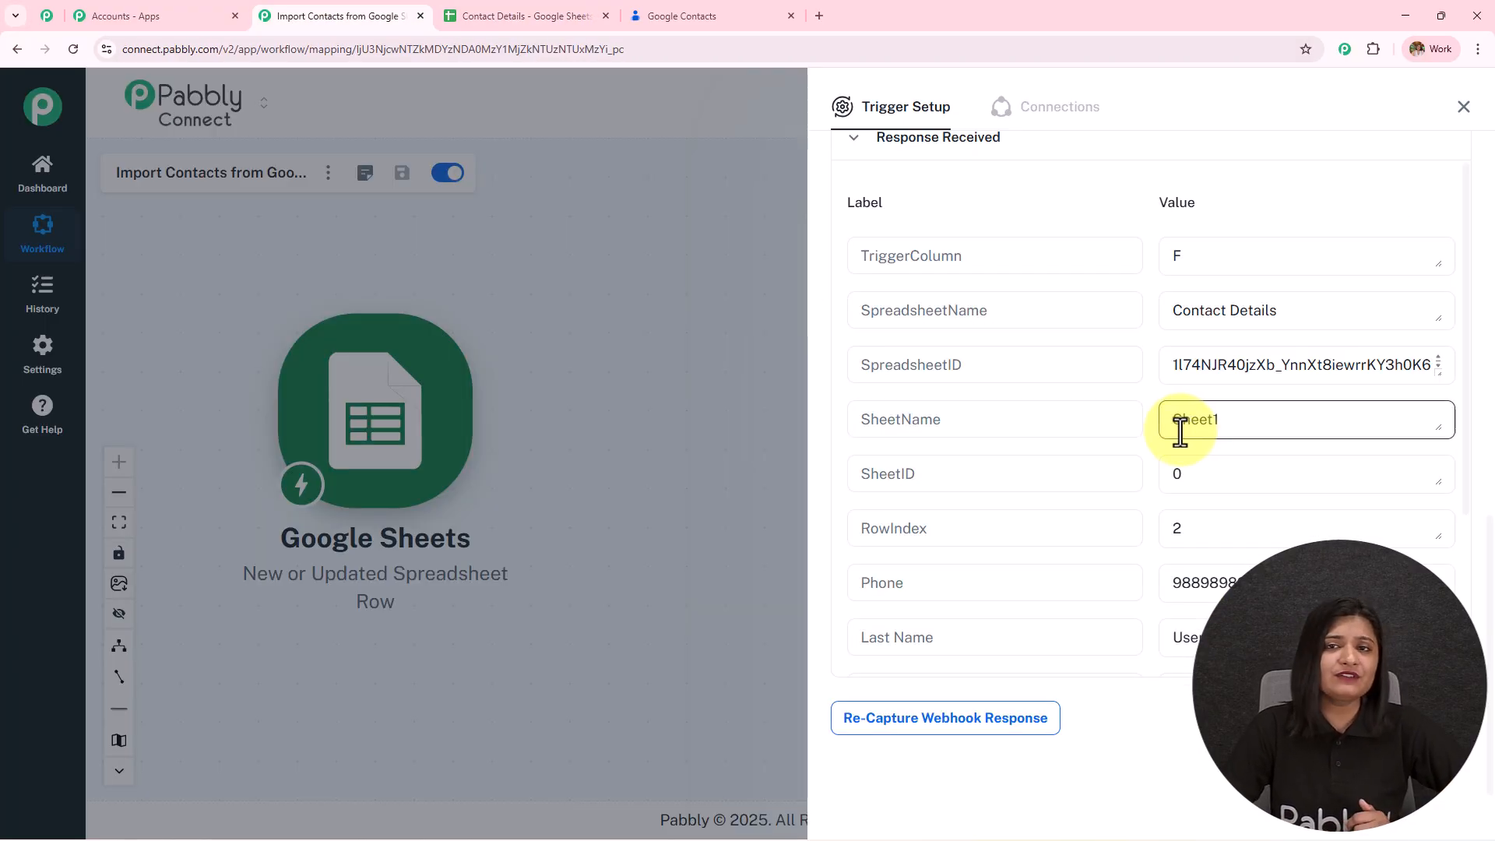
scroll(1181, 427, up, 5)
scroll(1181, 433, up, 5)
click(1181, 433)
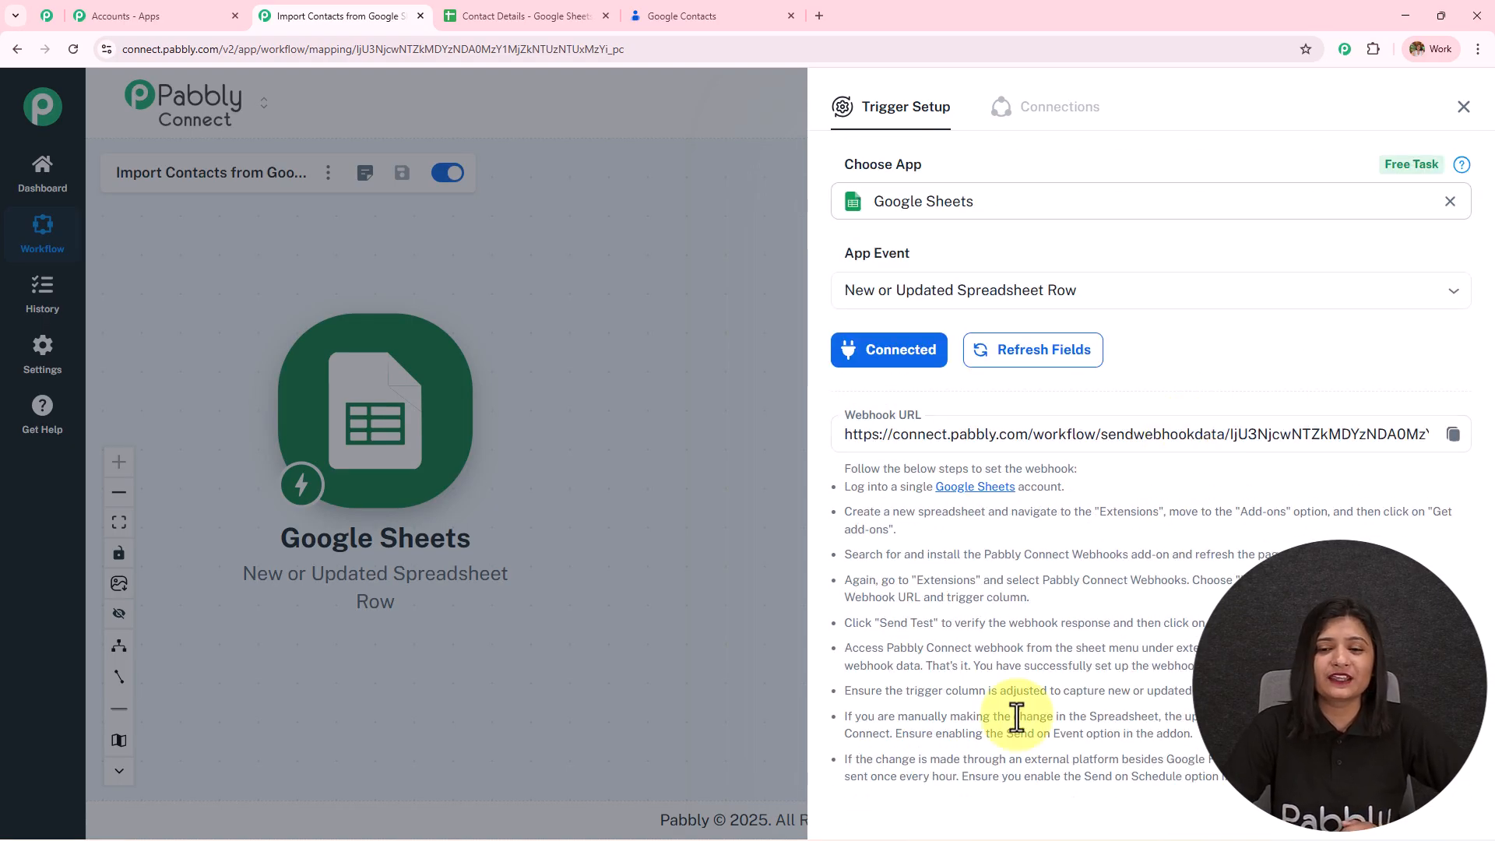
click(502, 14)
click(349, 11)
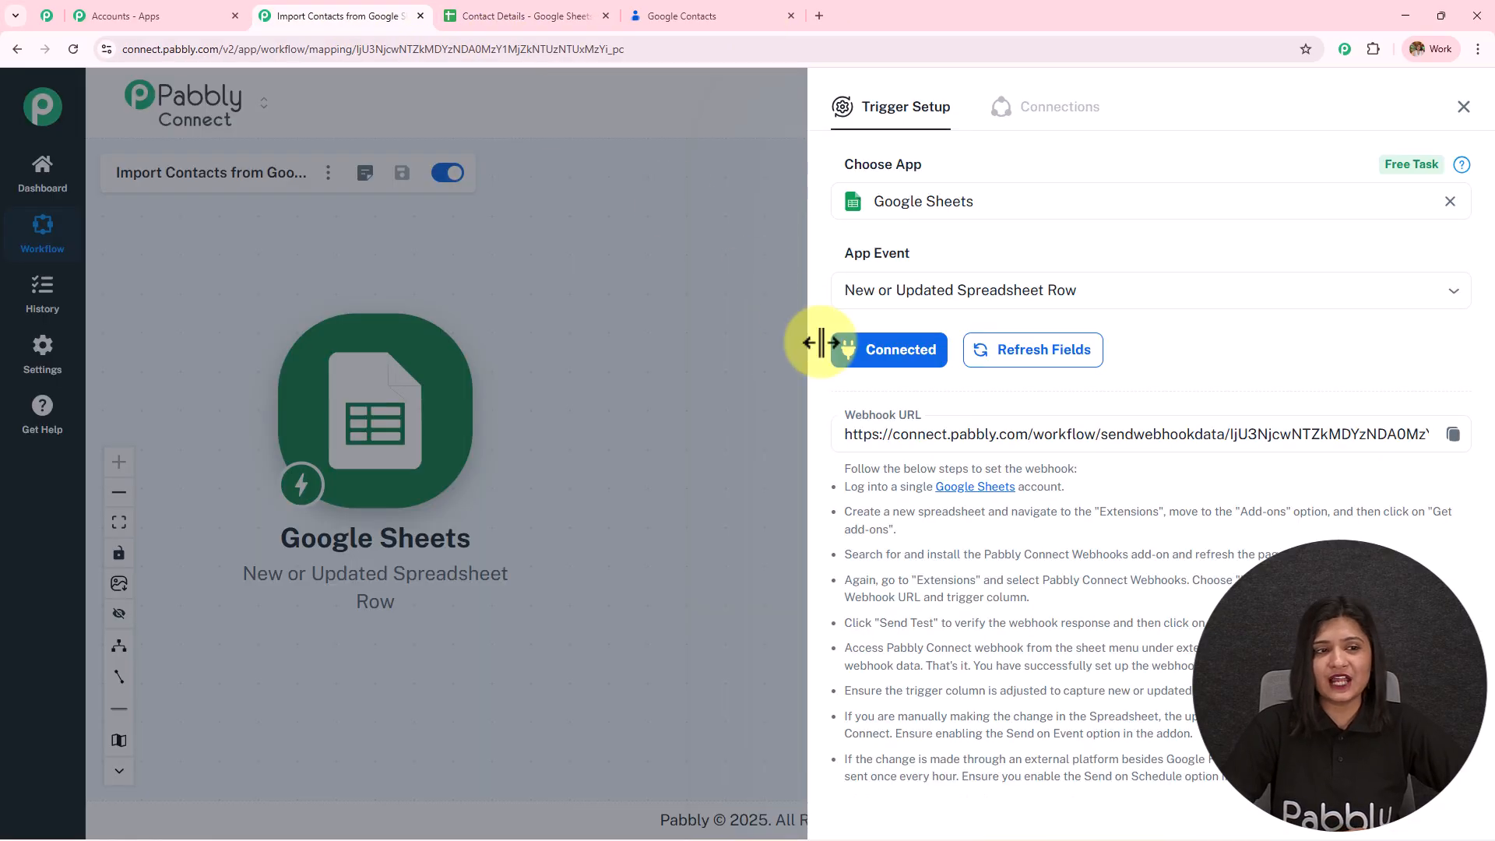
scroll(917, 434, down, 12)
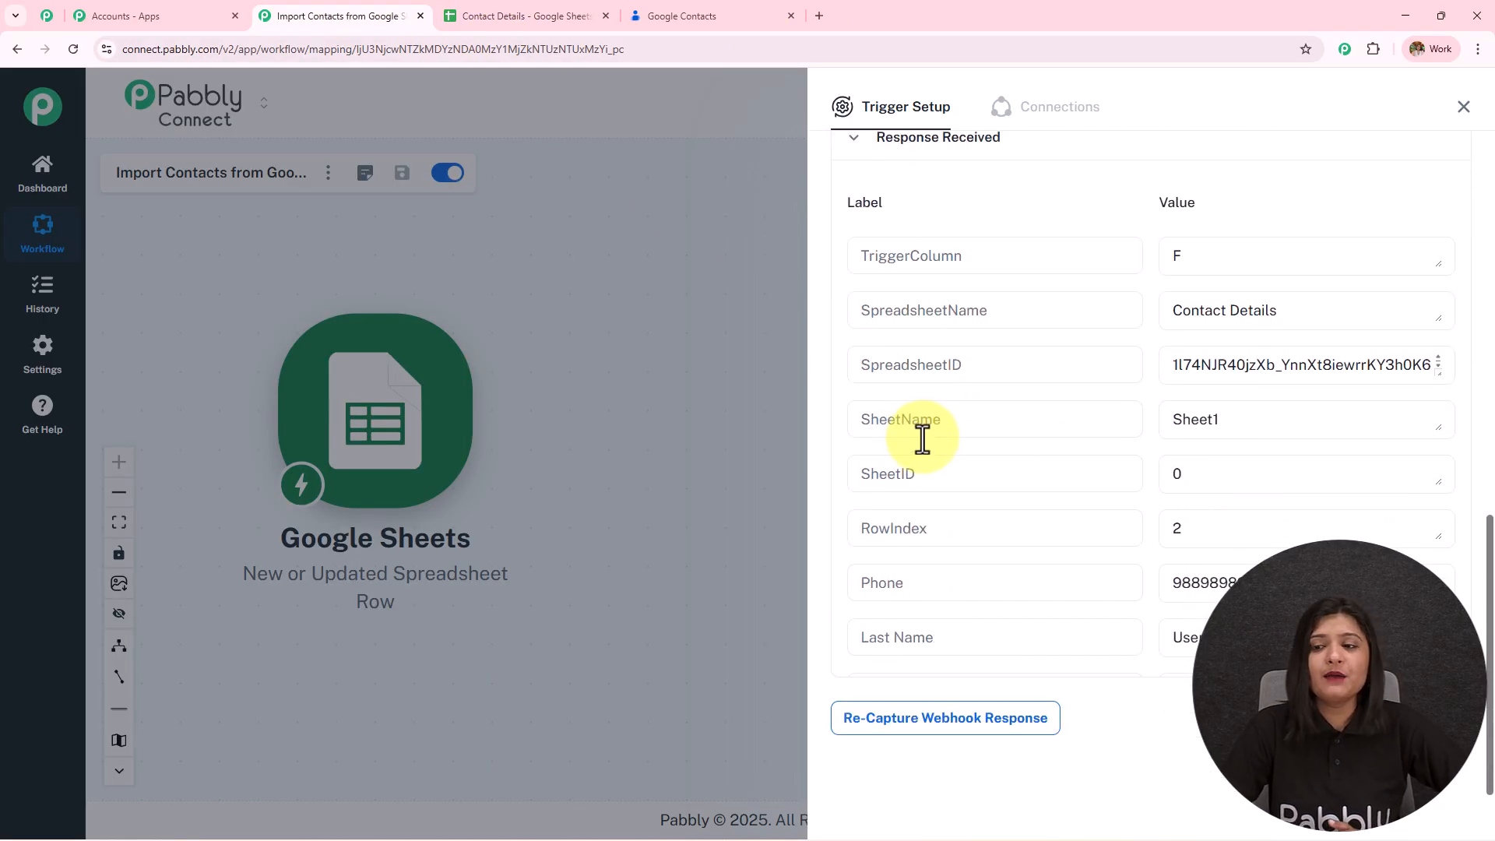
click(1464, 107)
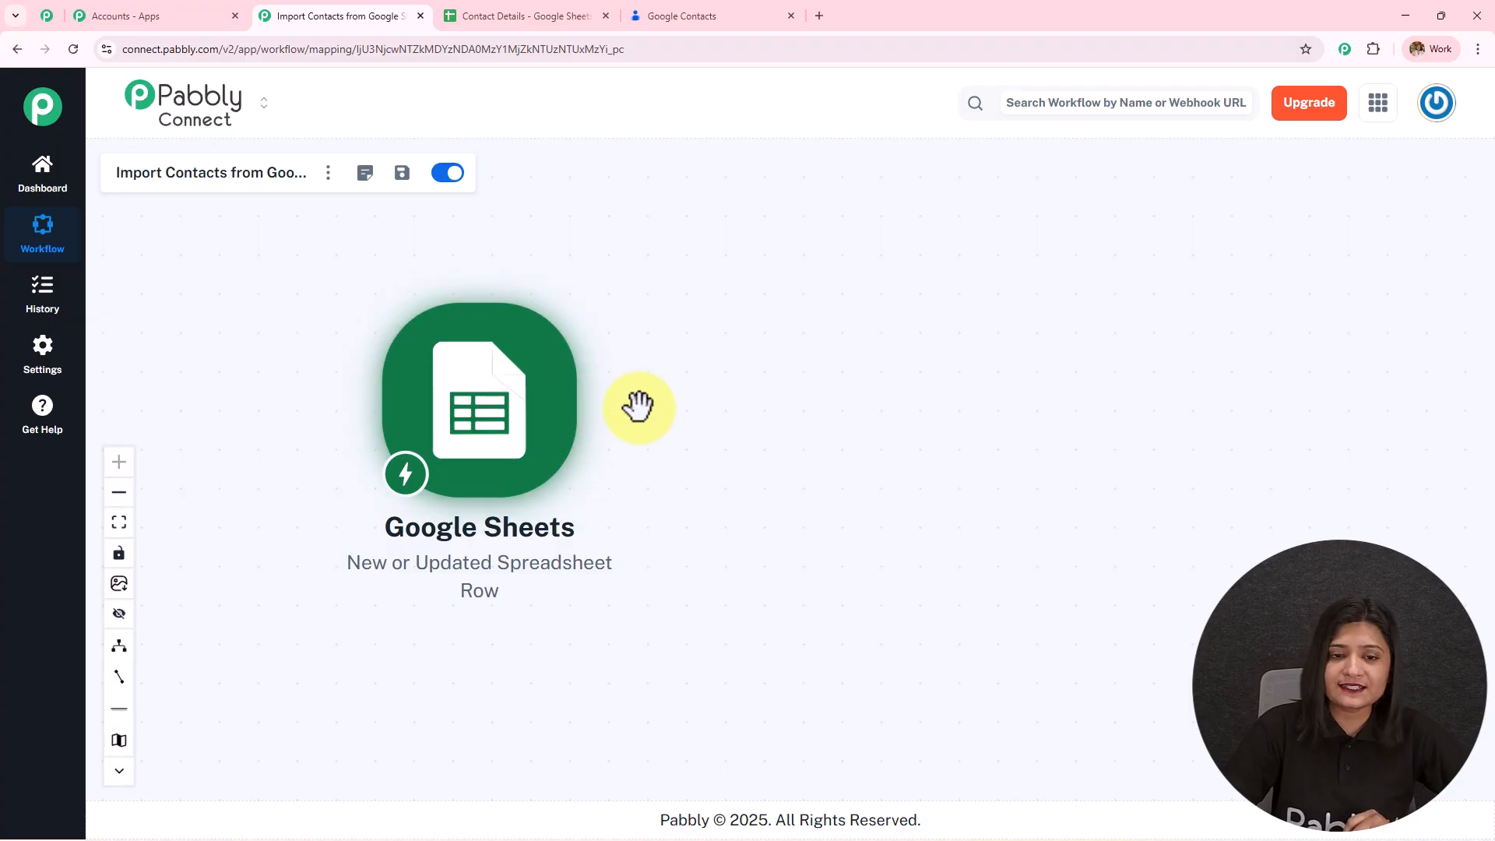
- Add a Google Contacts action with the Create Contact event after the sheet trigger
click(598, 404)
click(934, 204)
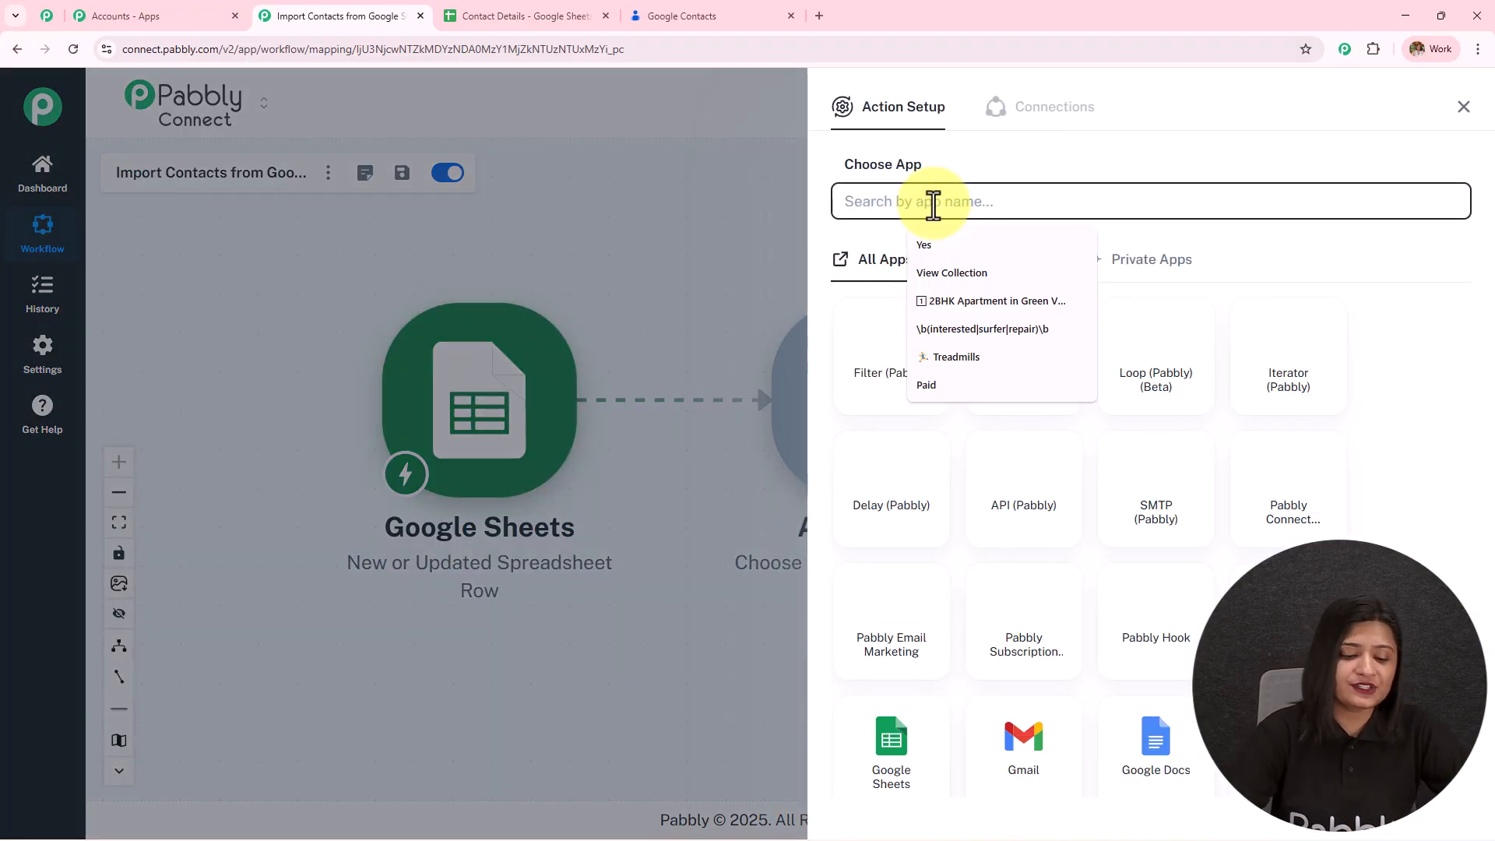
text(Google)
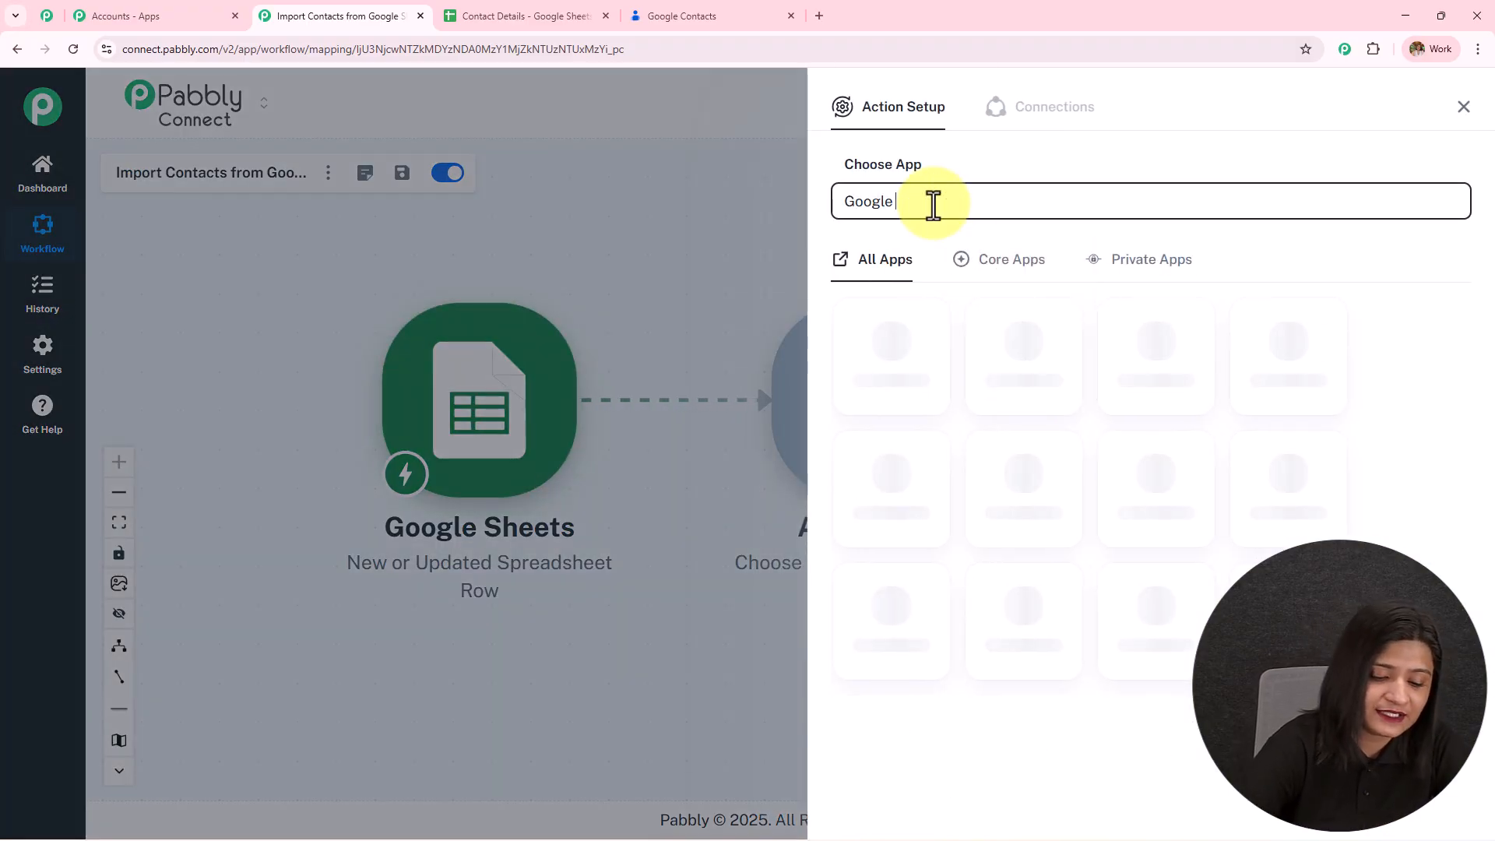
text( cont)
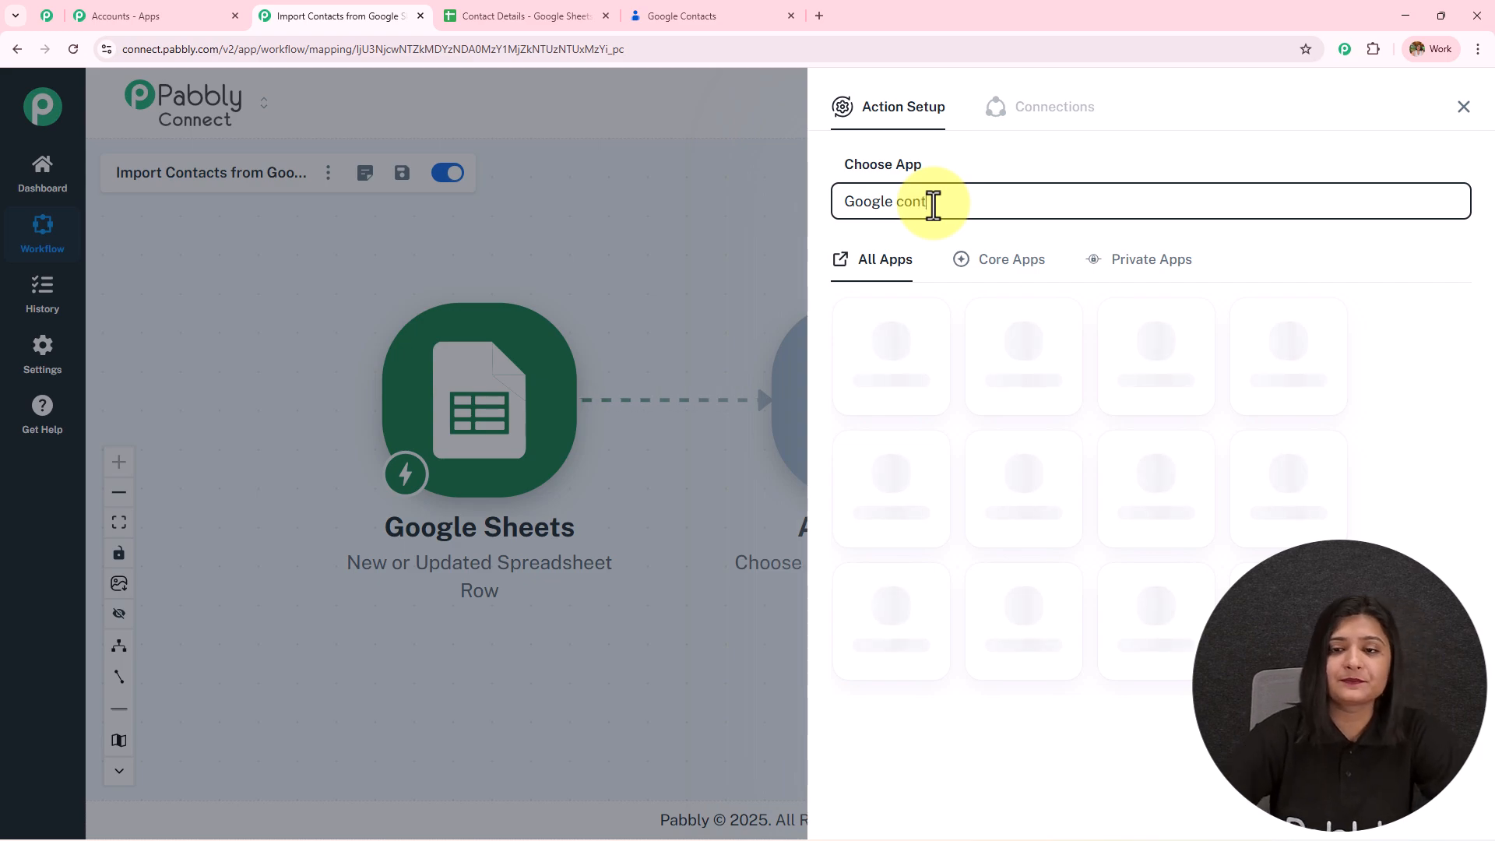
text(act)
click(898, 398)
click(923, 291)
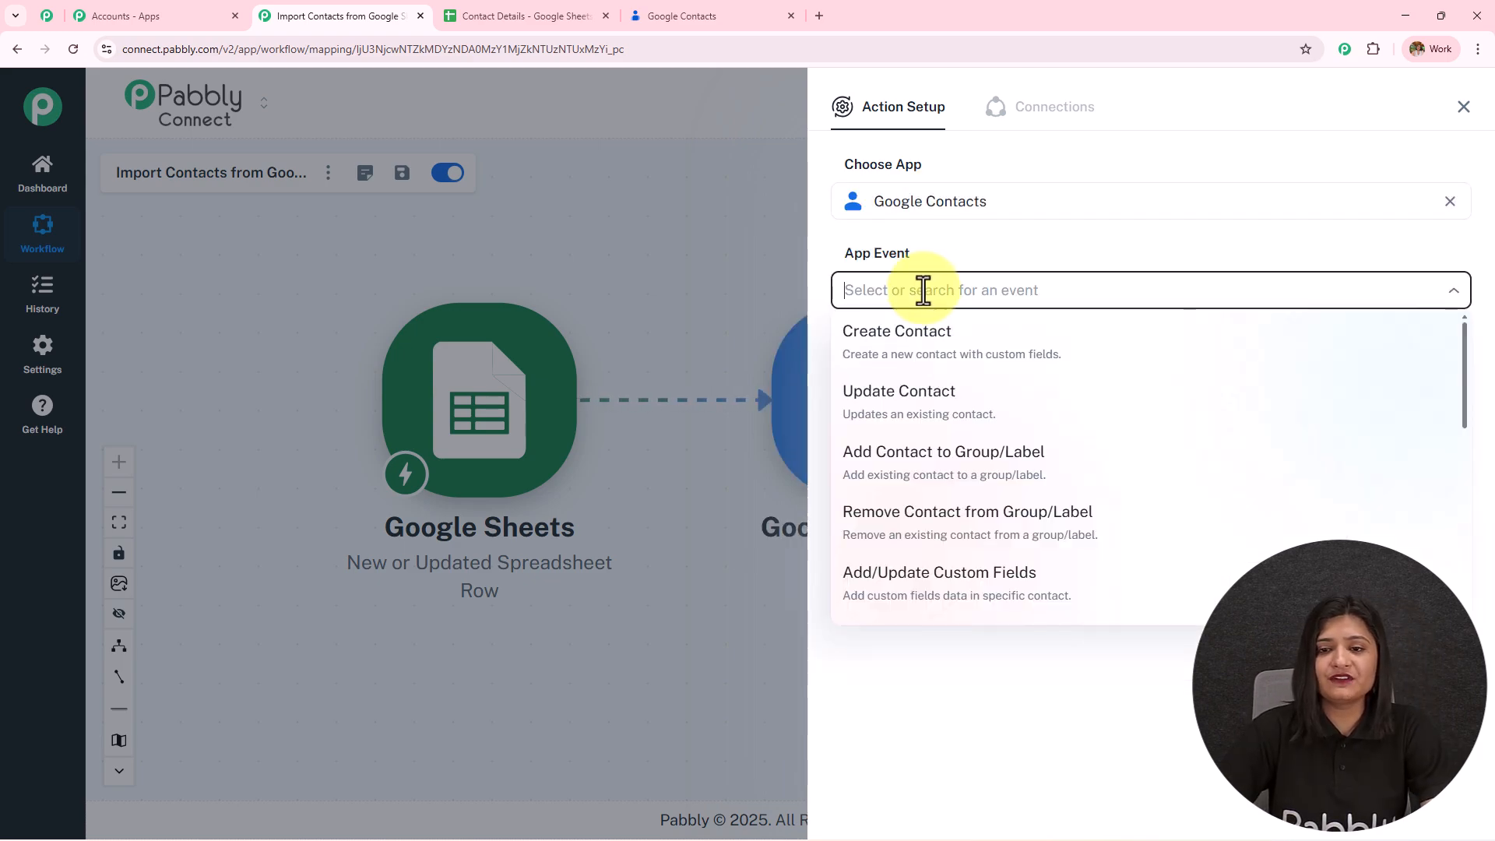
click(946, 354)
- Connect a new Google Contacts account by signing in with Google and allowing contact access
click(903, 351)
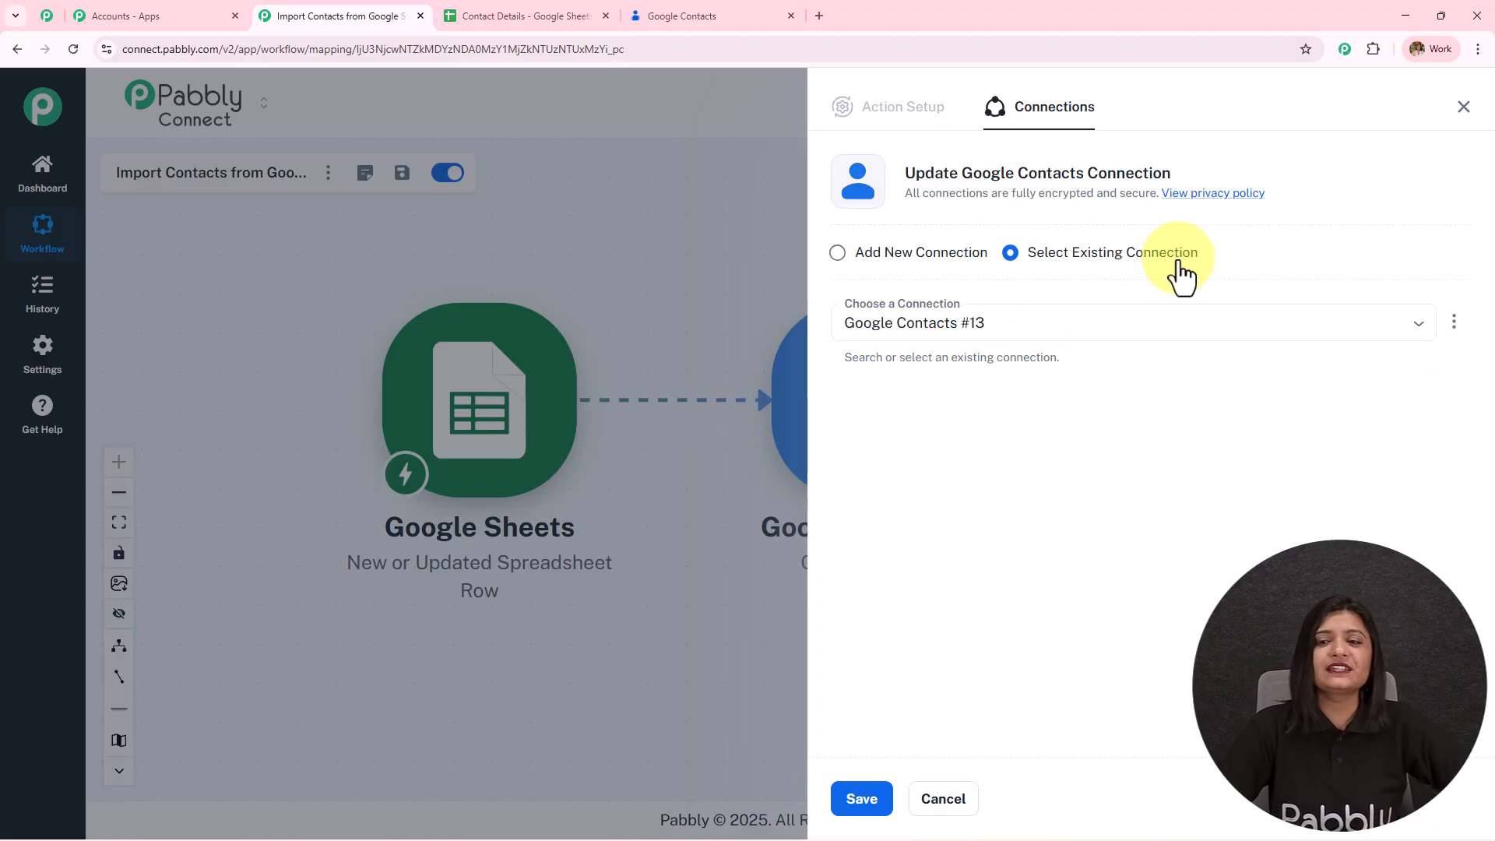
click(872, 257)
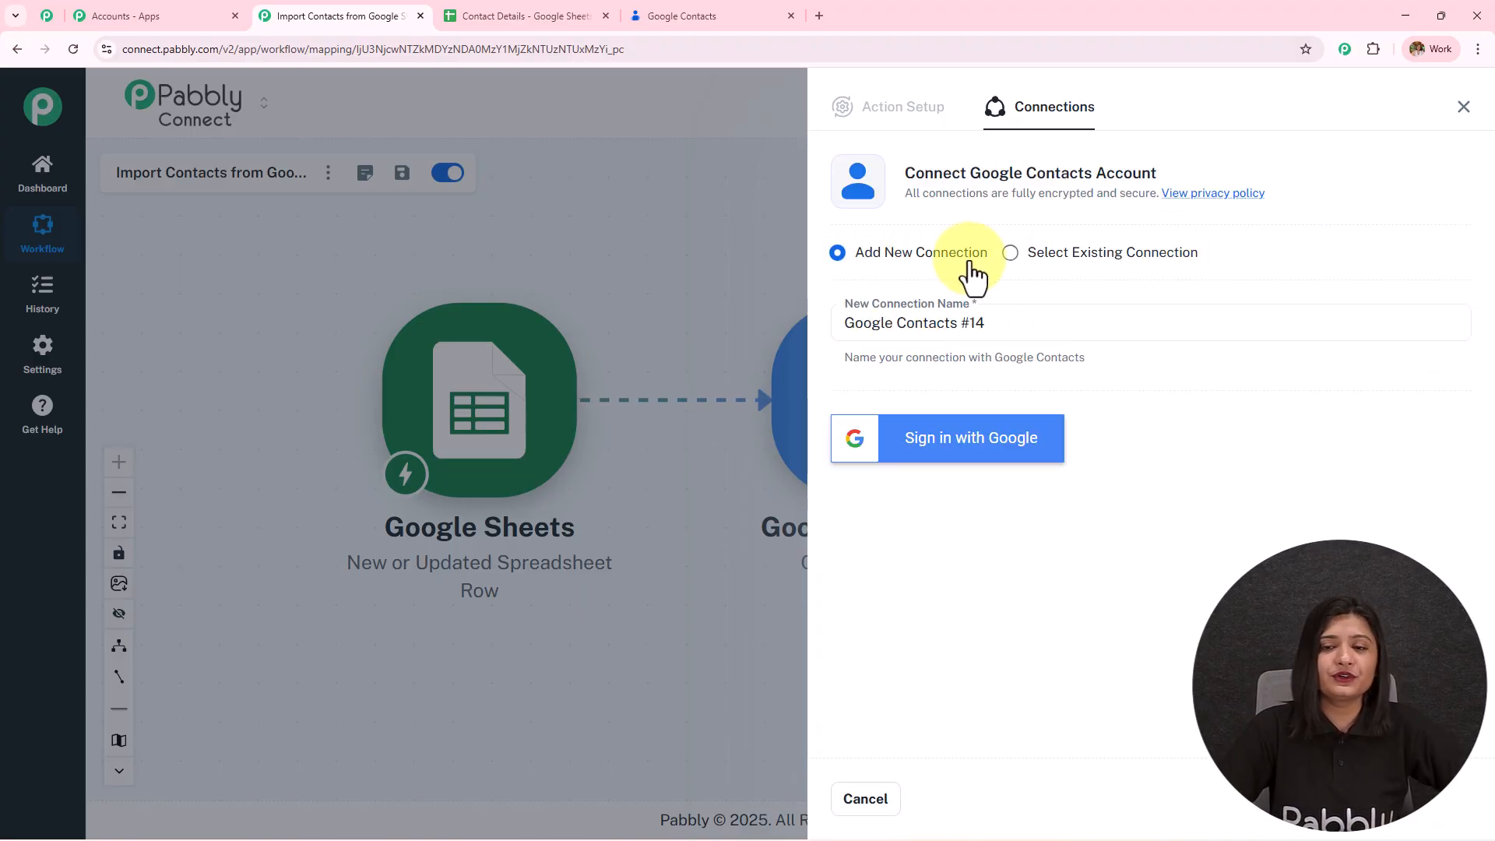
click(968, 451)
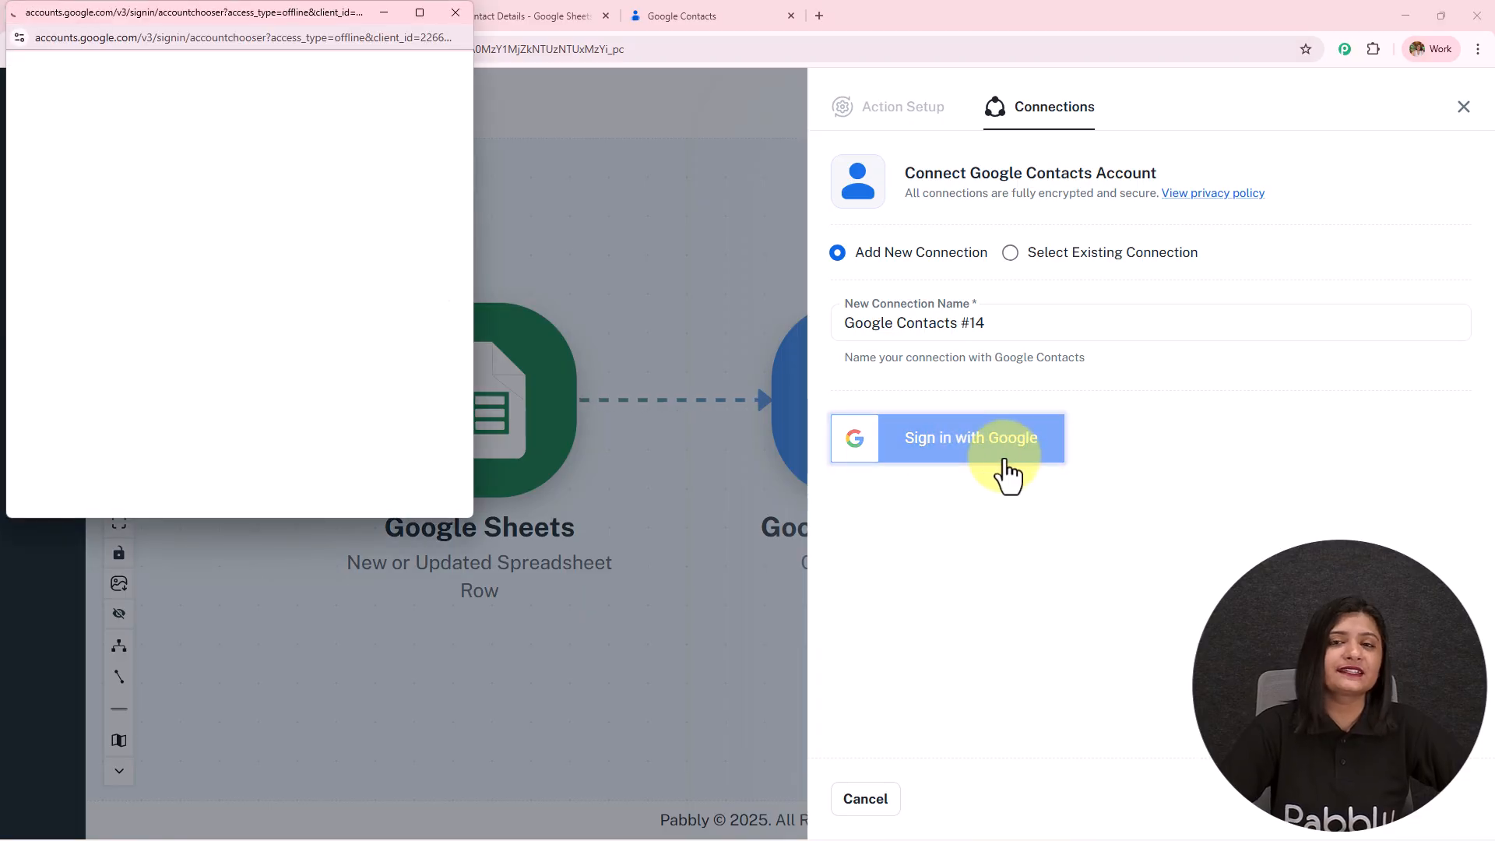
click(245, 333)
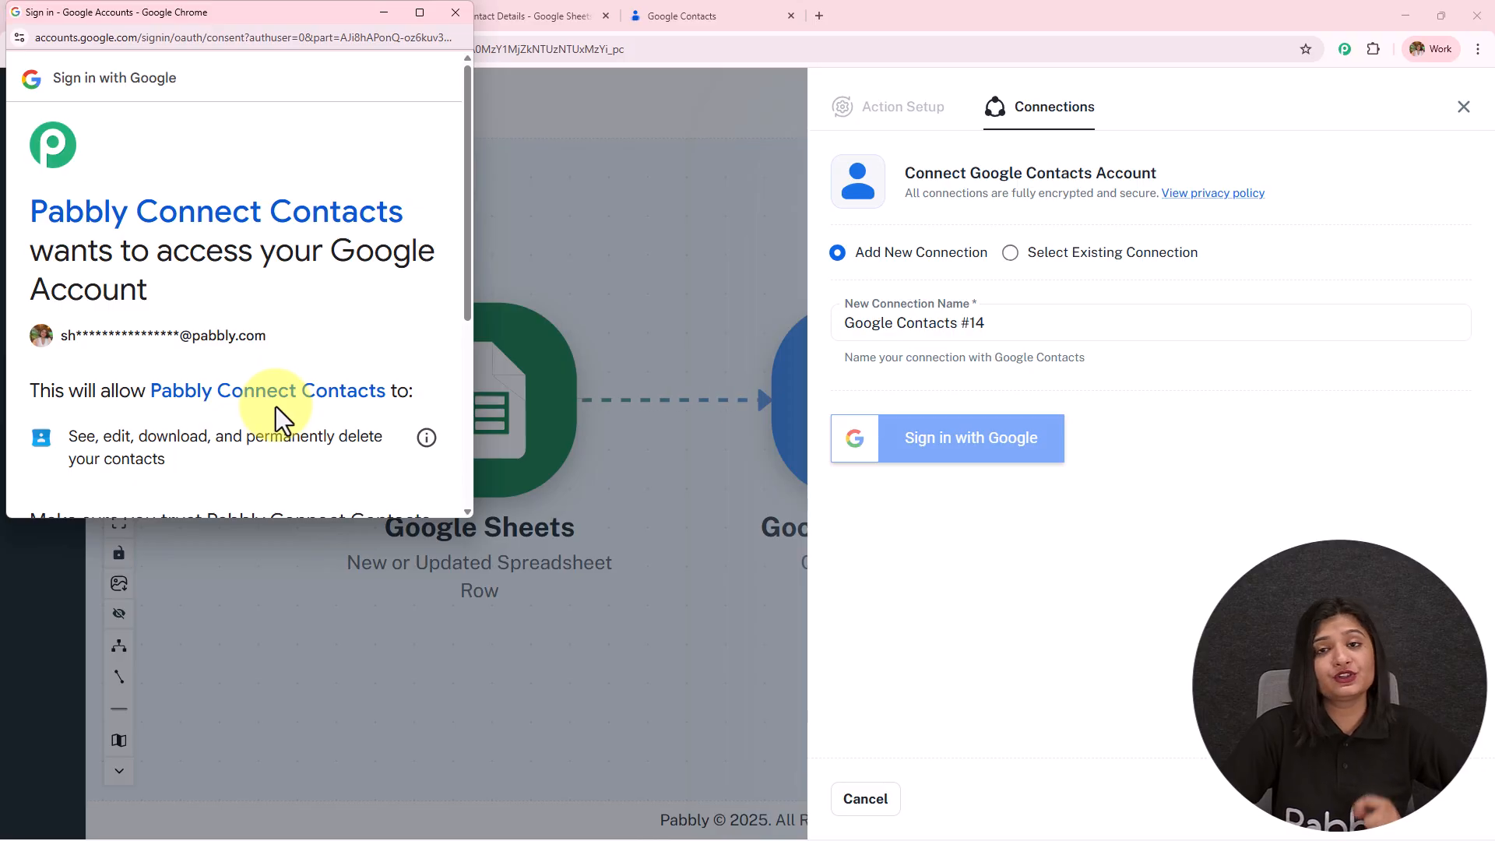
scroll(277, 405, down, 5)
click(331, 424)
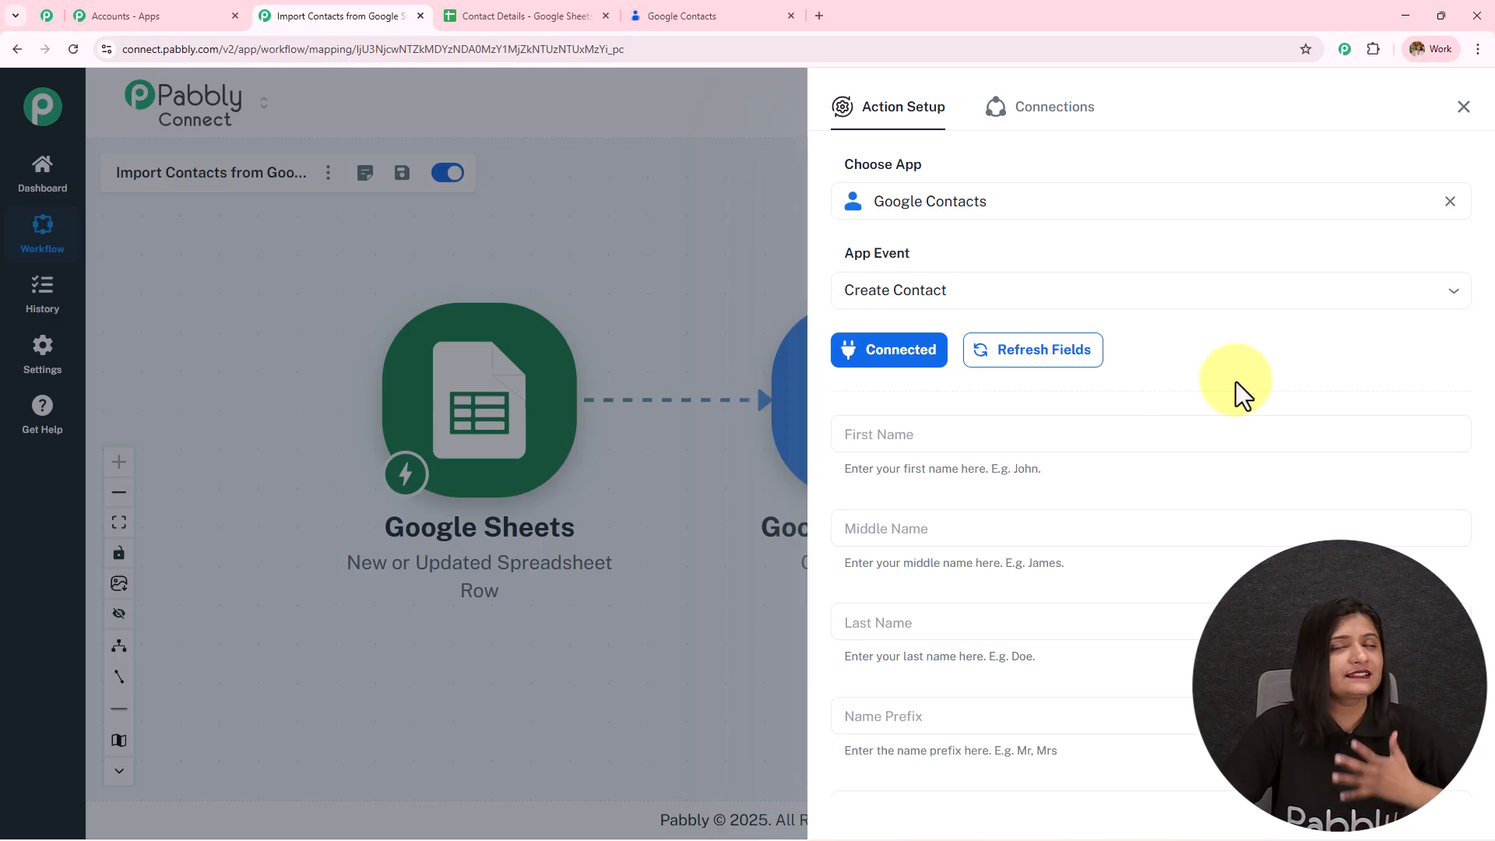
- Map the contact's First Name field to the sheet row's First Name value
scroll(1236, 381, down, 10)
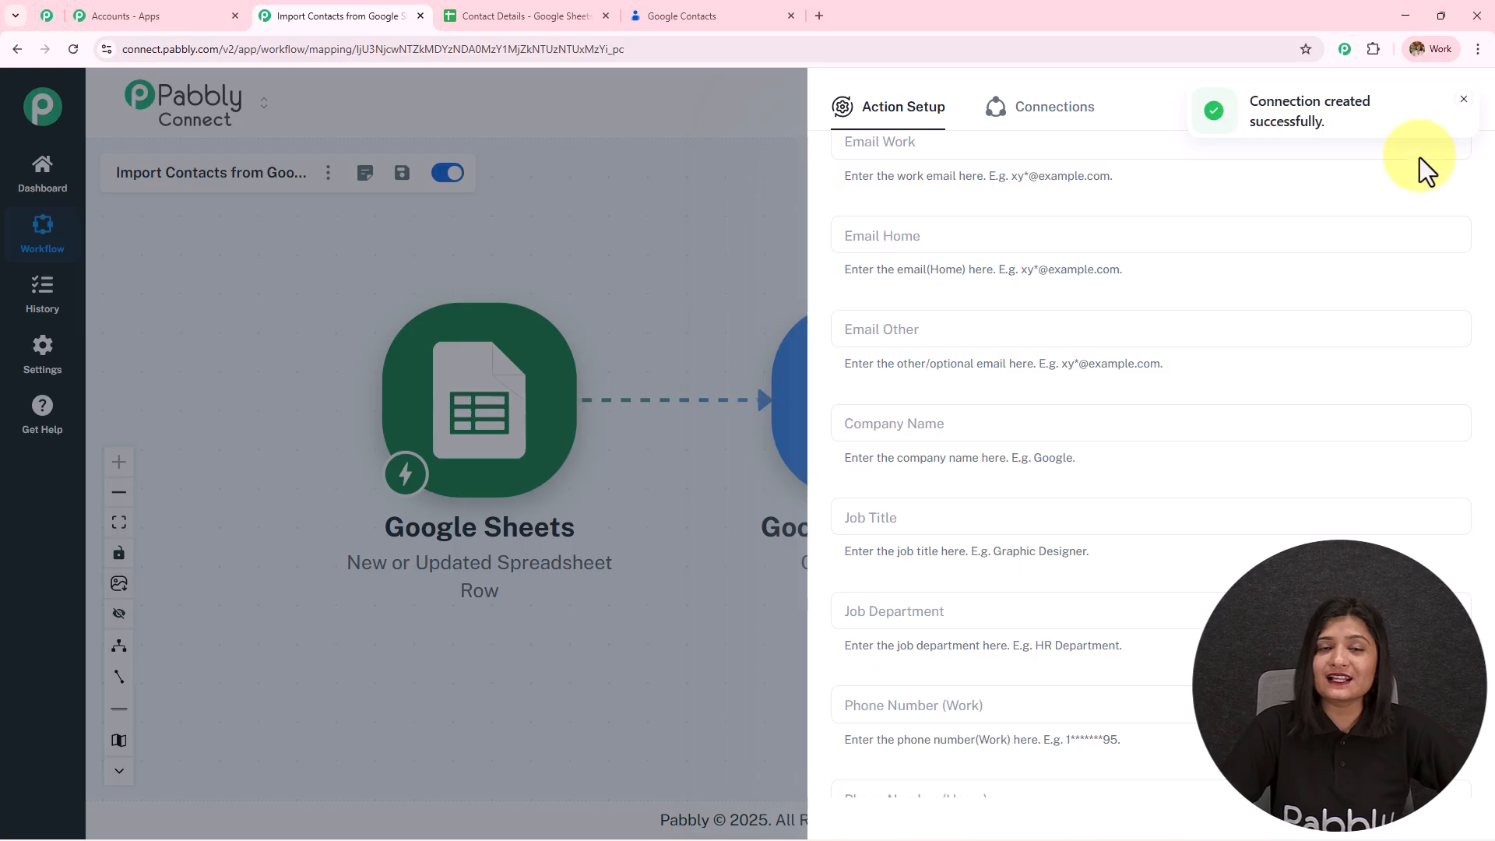
scroll(1021, 487, up, 7)
scroll(1021, 488, up, 4)
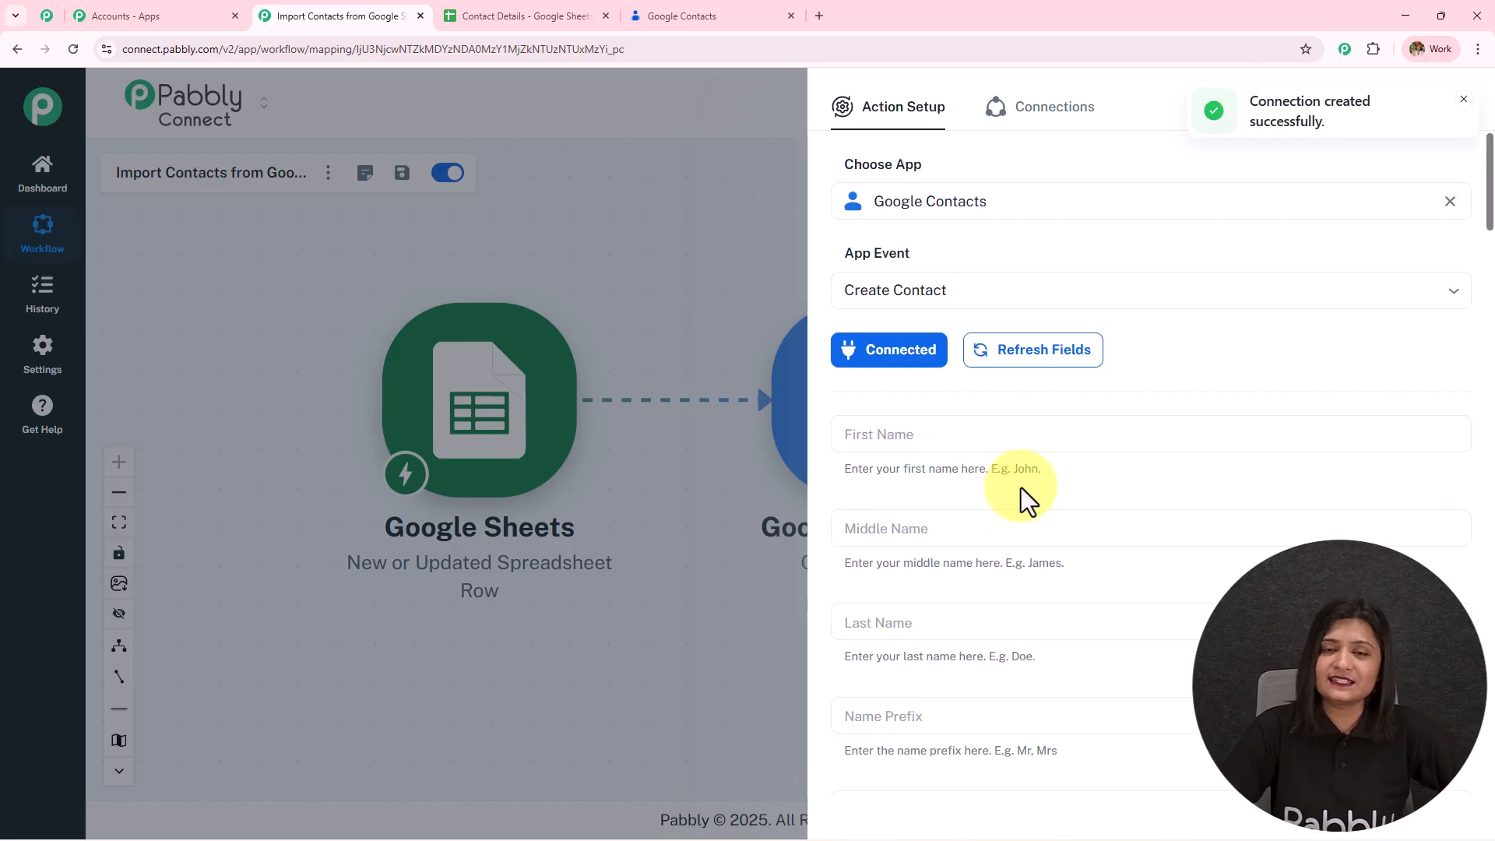
scroll(1005, 389, down, 3)
click(965, 204)
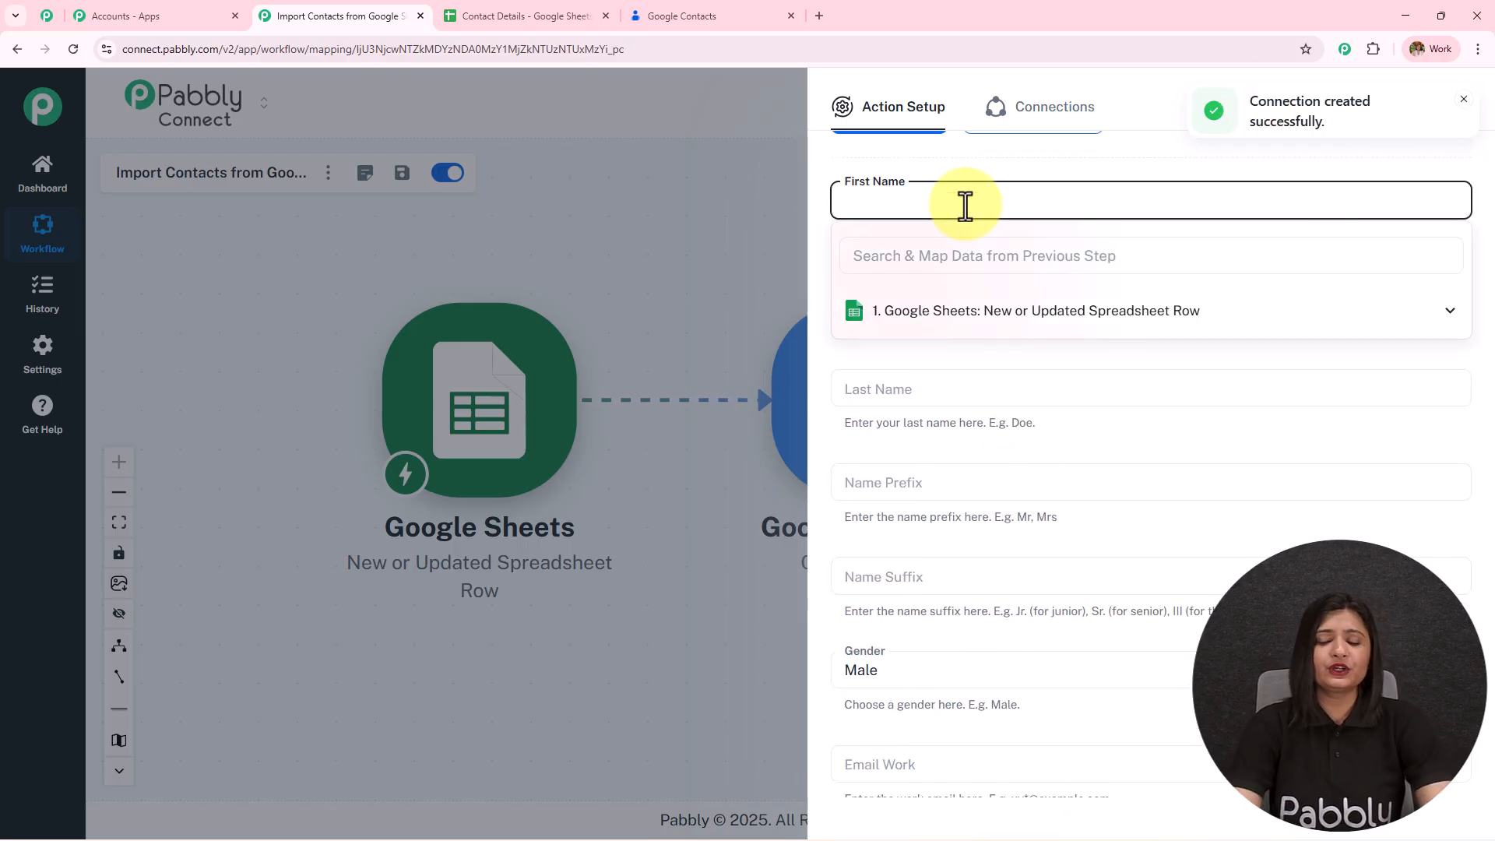
text(fsdfsdf)
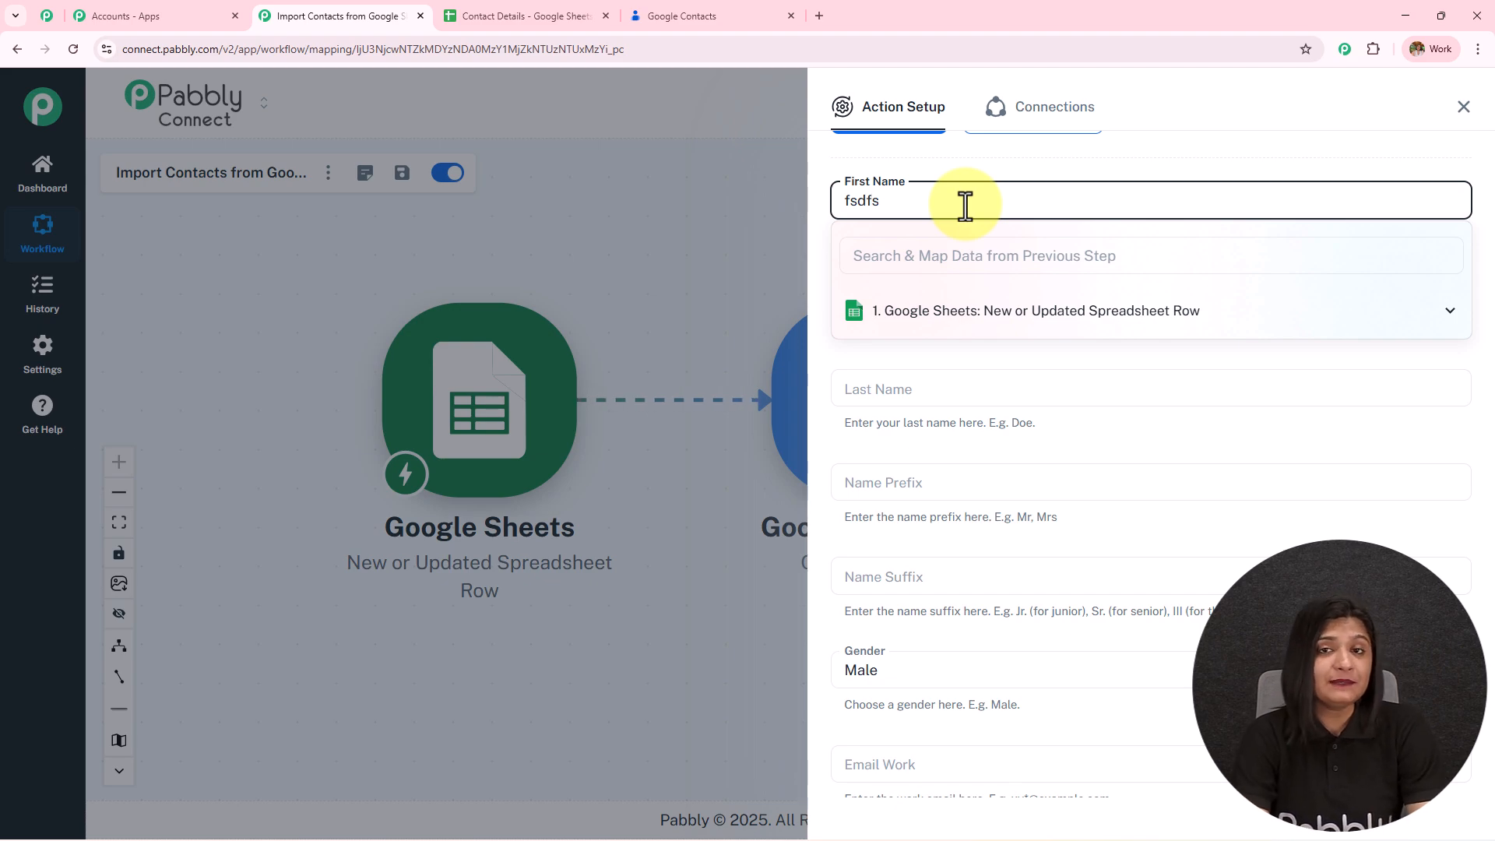
click(955, 157)
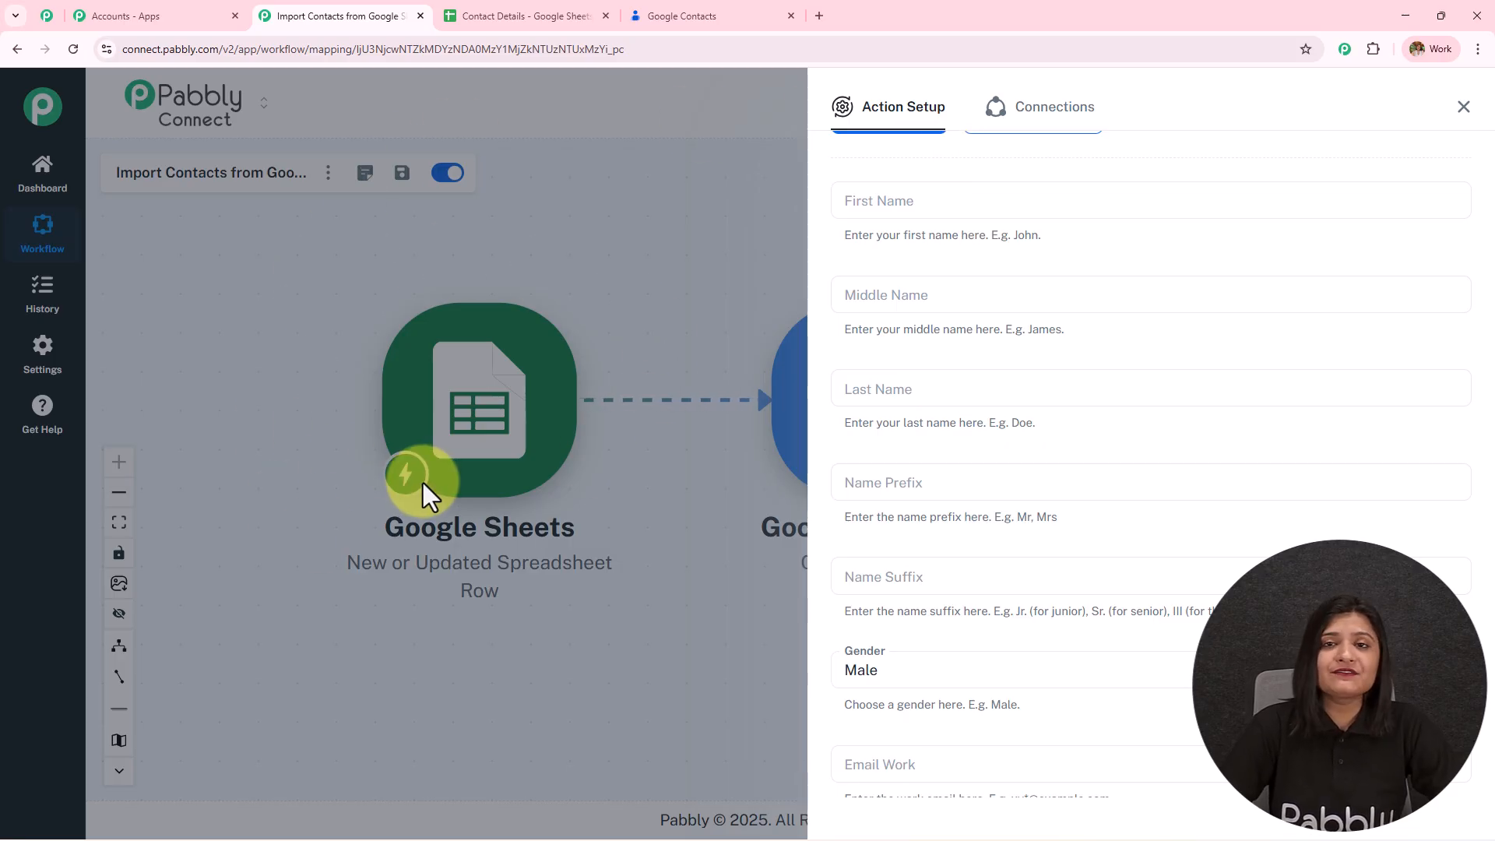
click(927, 200)
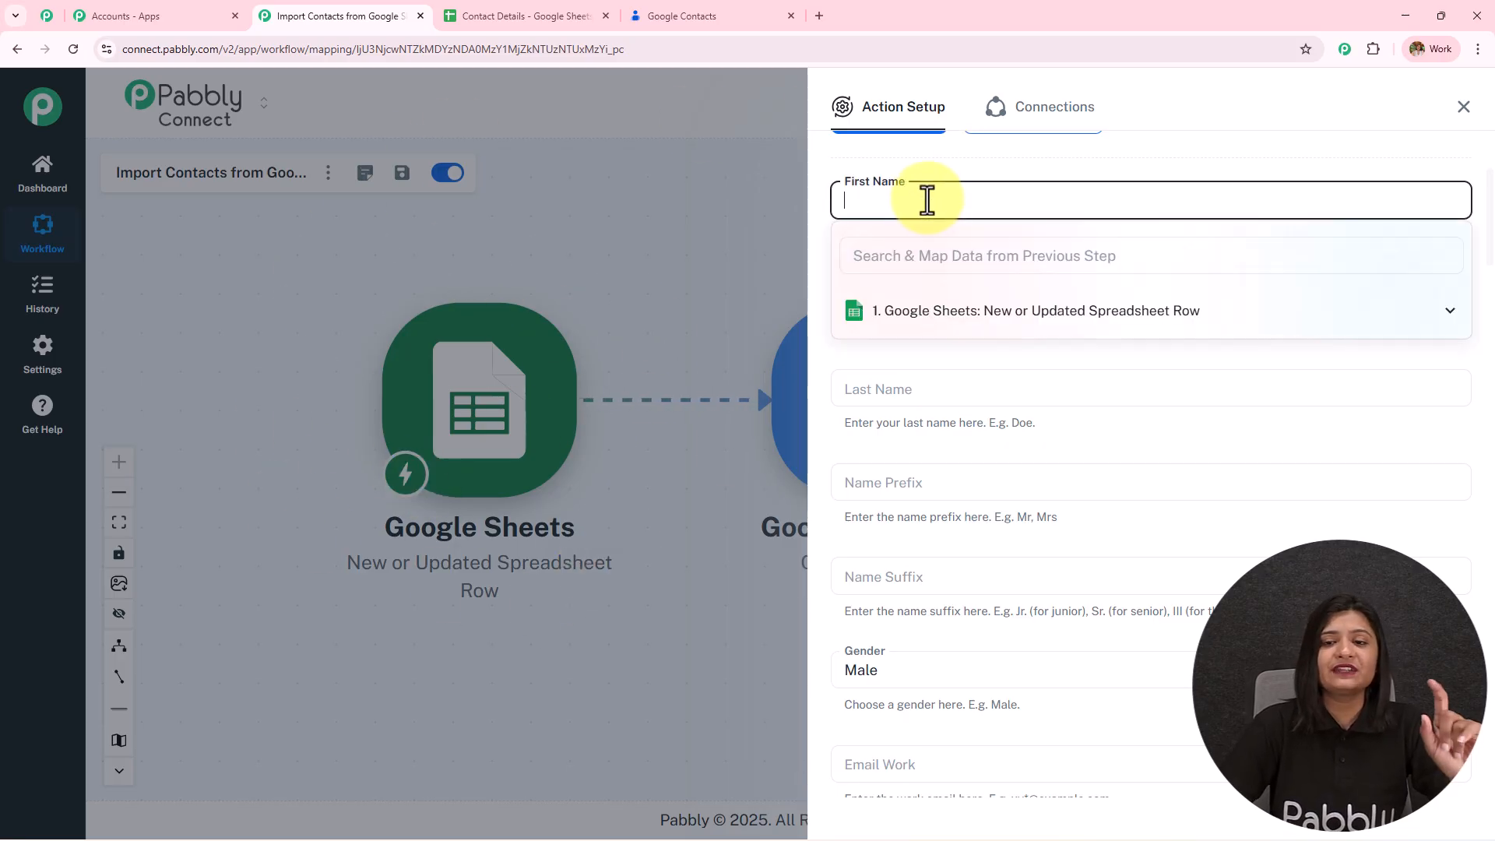
click(976, 331)
scroll(994, 444, down, 5)
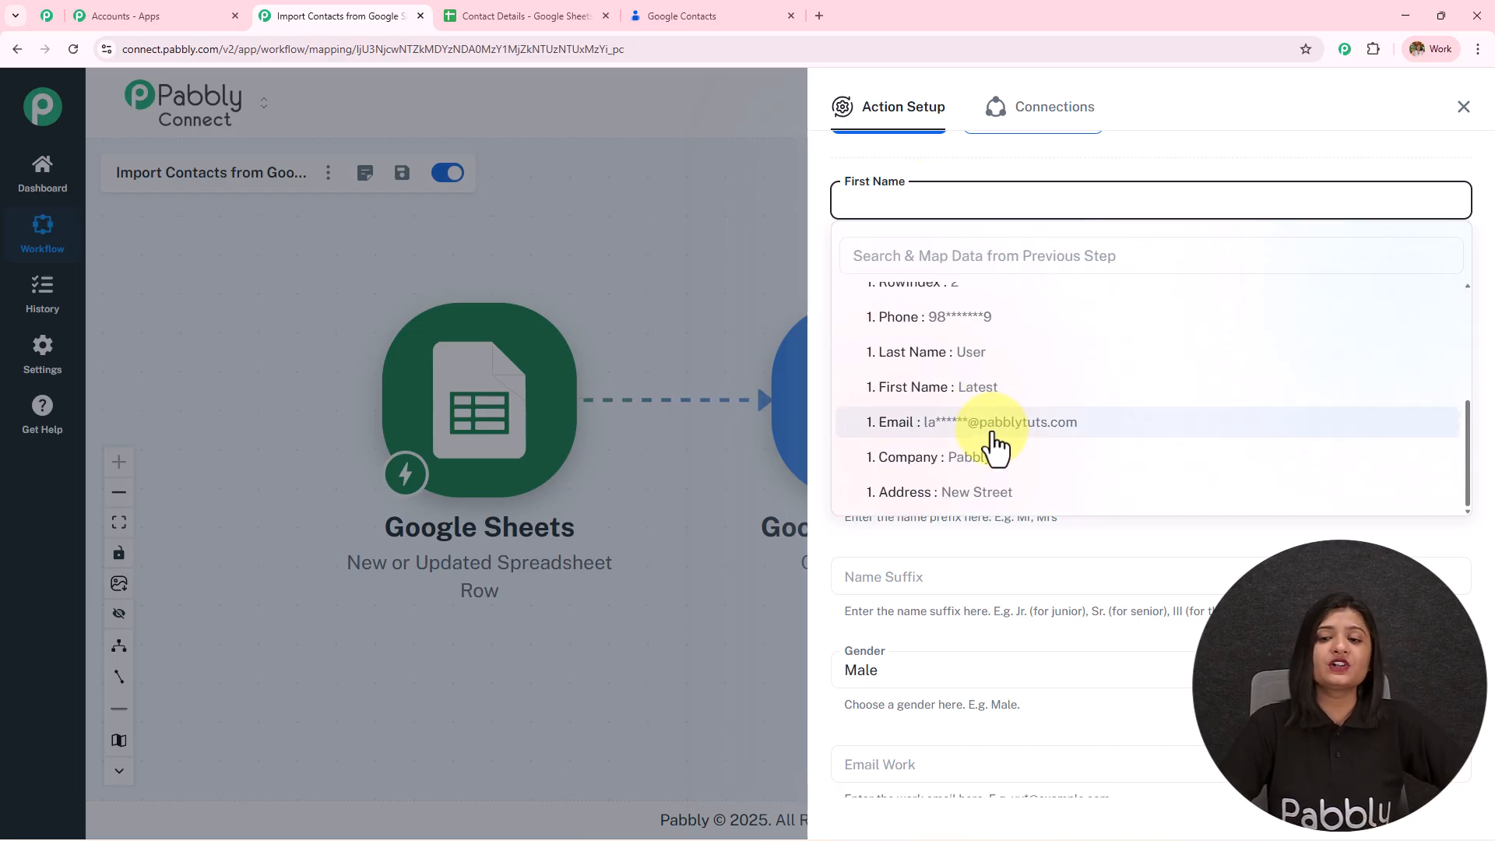
click(993, 389)
click(1082, 576)
- Map the contact's Last Name field to the sheet row's Last Name value
click(929, 294)
click(950, 265)
click(951, 390)
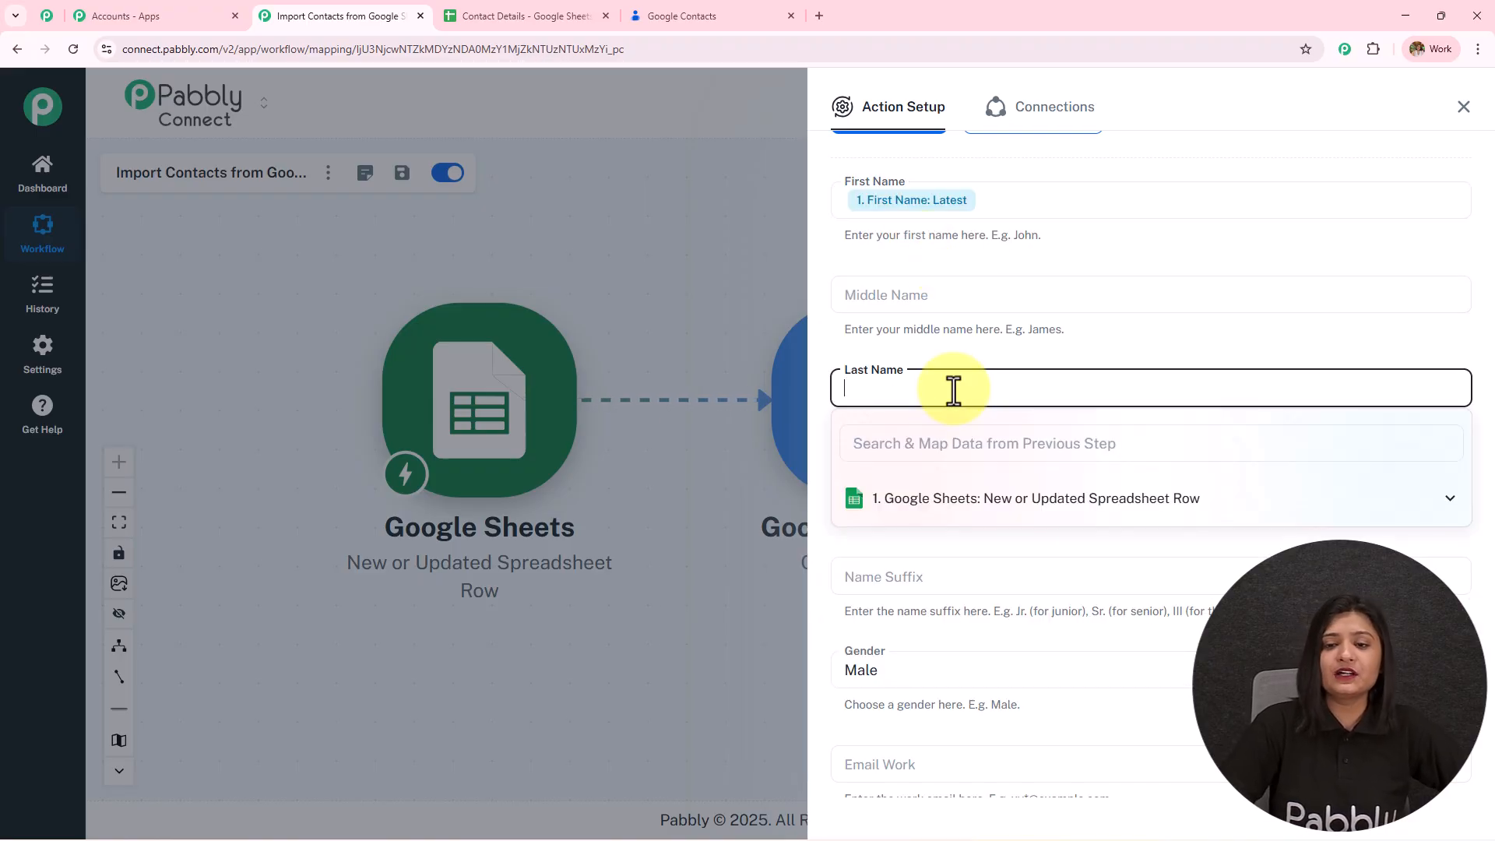
click(974, 502)
scroll(1003, 615, down, 5)
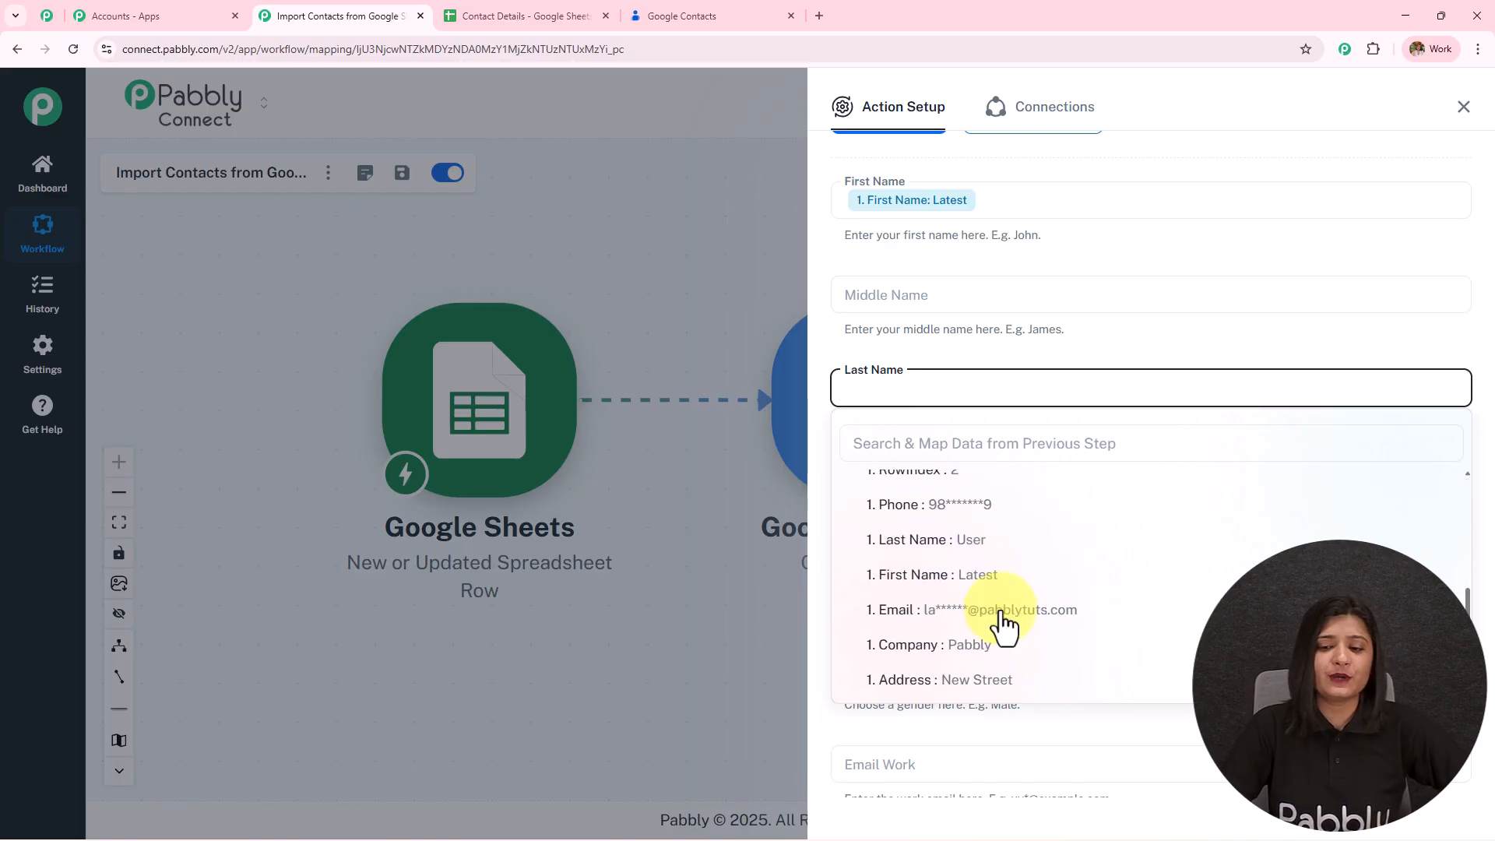
click(994, 541)
click(1003, 352)
scroll(1002, 360, down, 3)
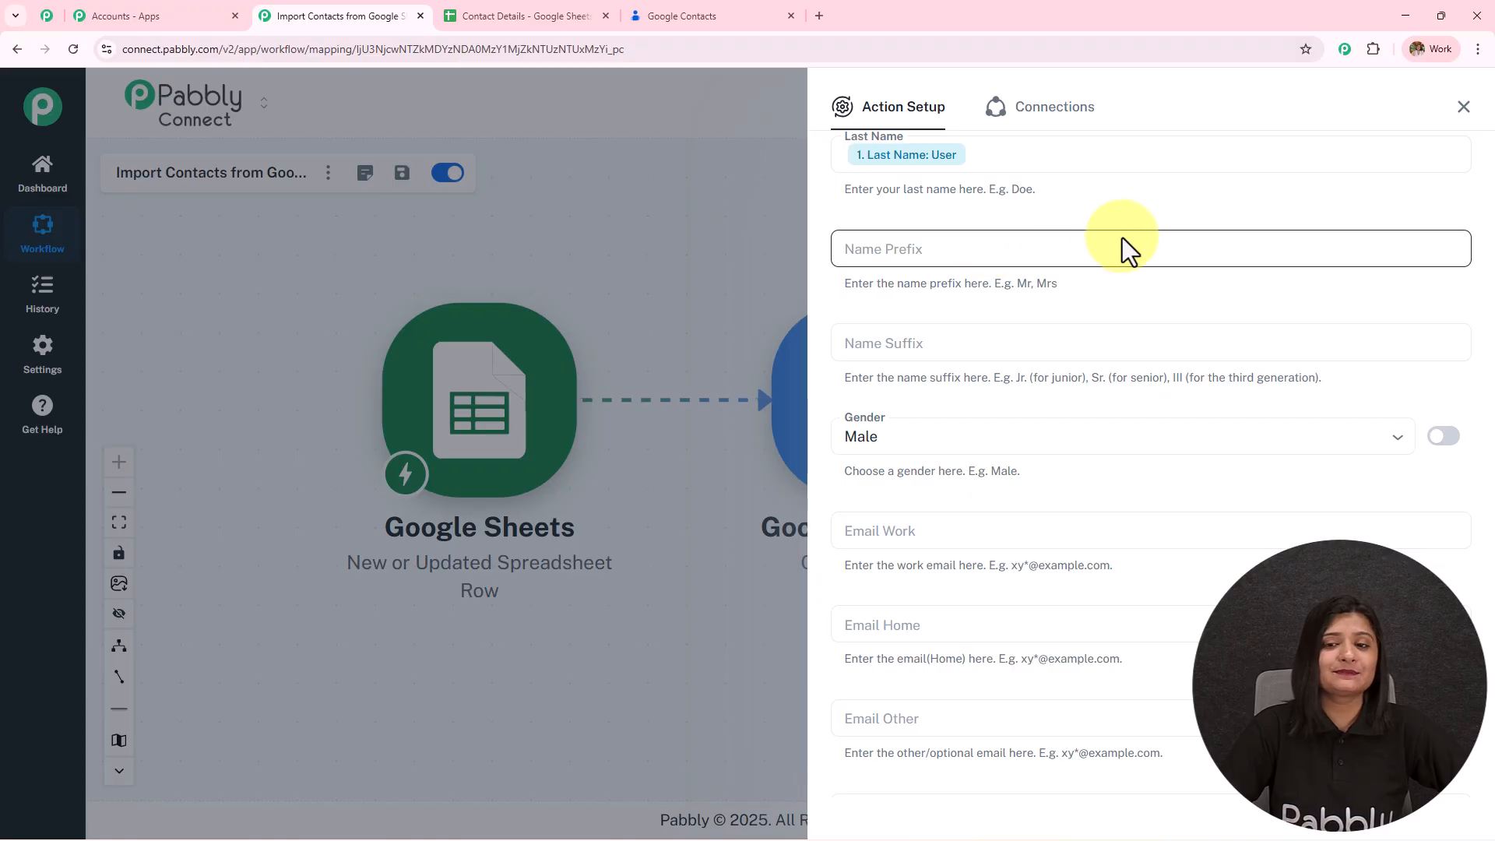
- Switch Gender to a custom value and delete the preset 'male'
scroll(992, 337, down, 2)
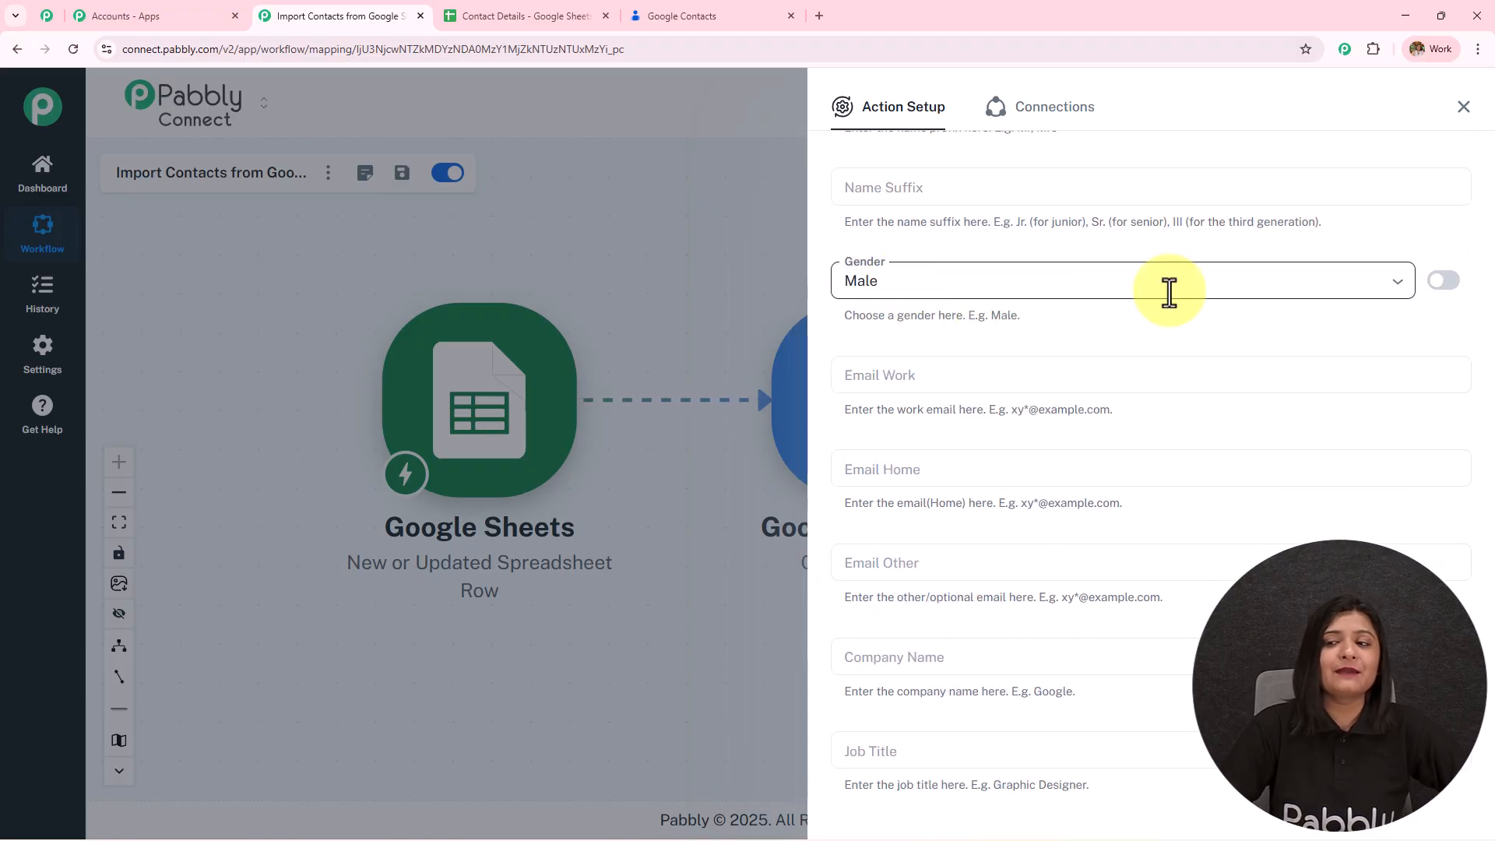
click(1443, 280)
double_click(950, 292)
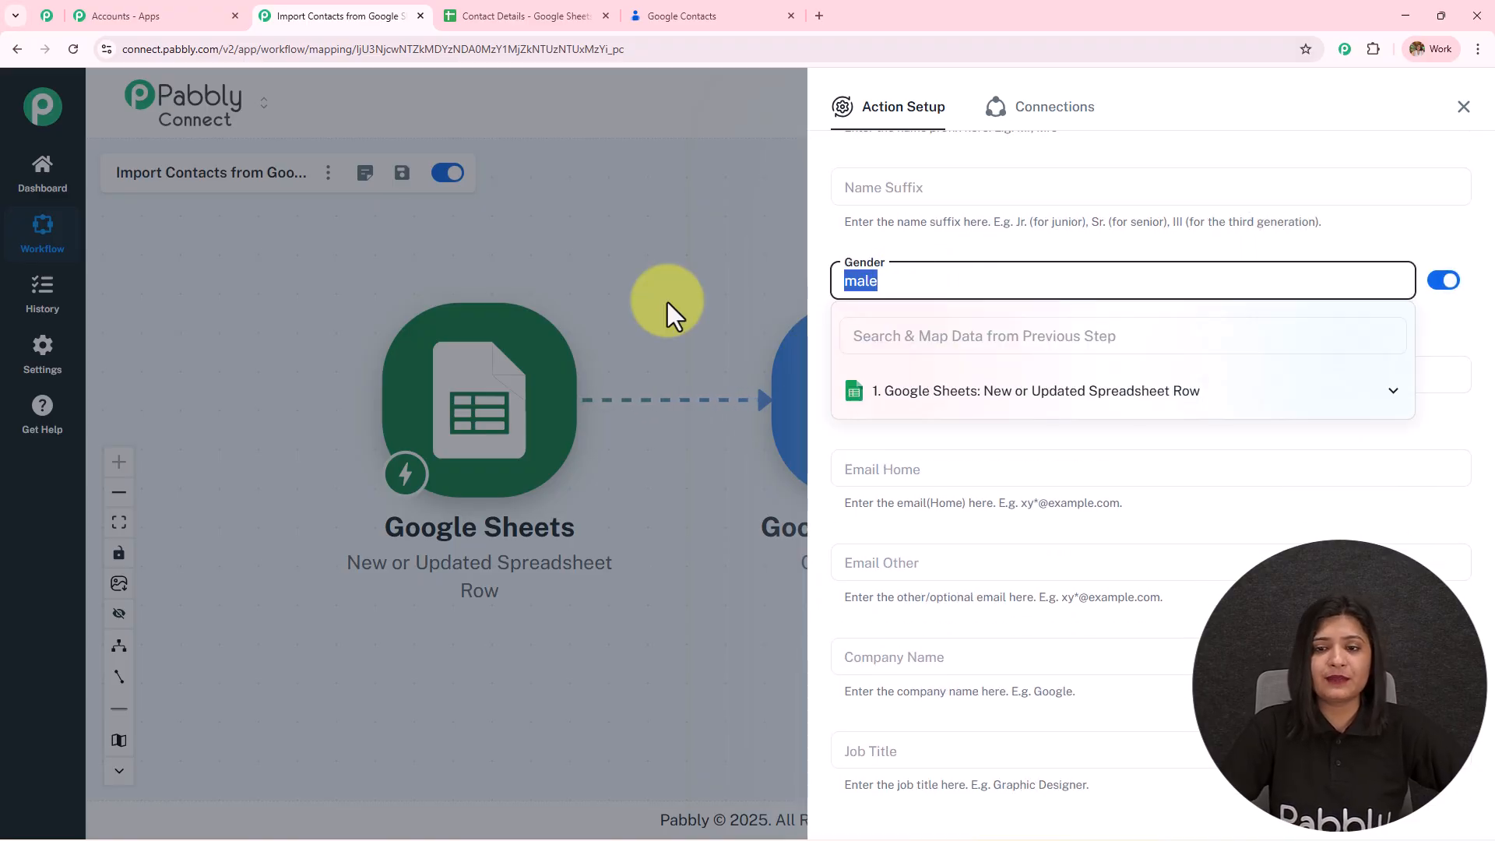
key(BackSpace)
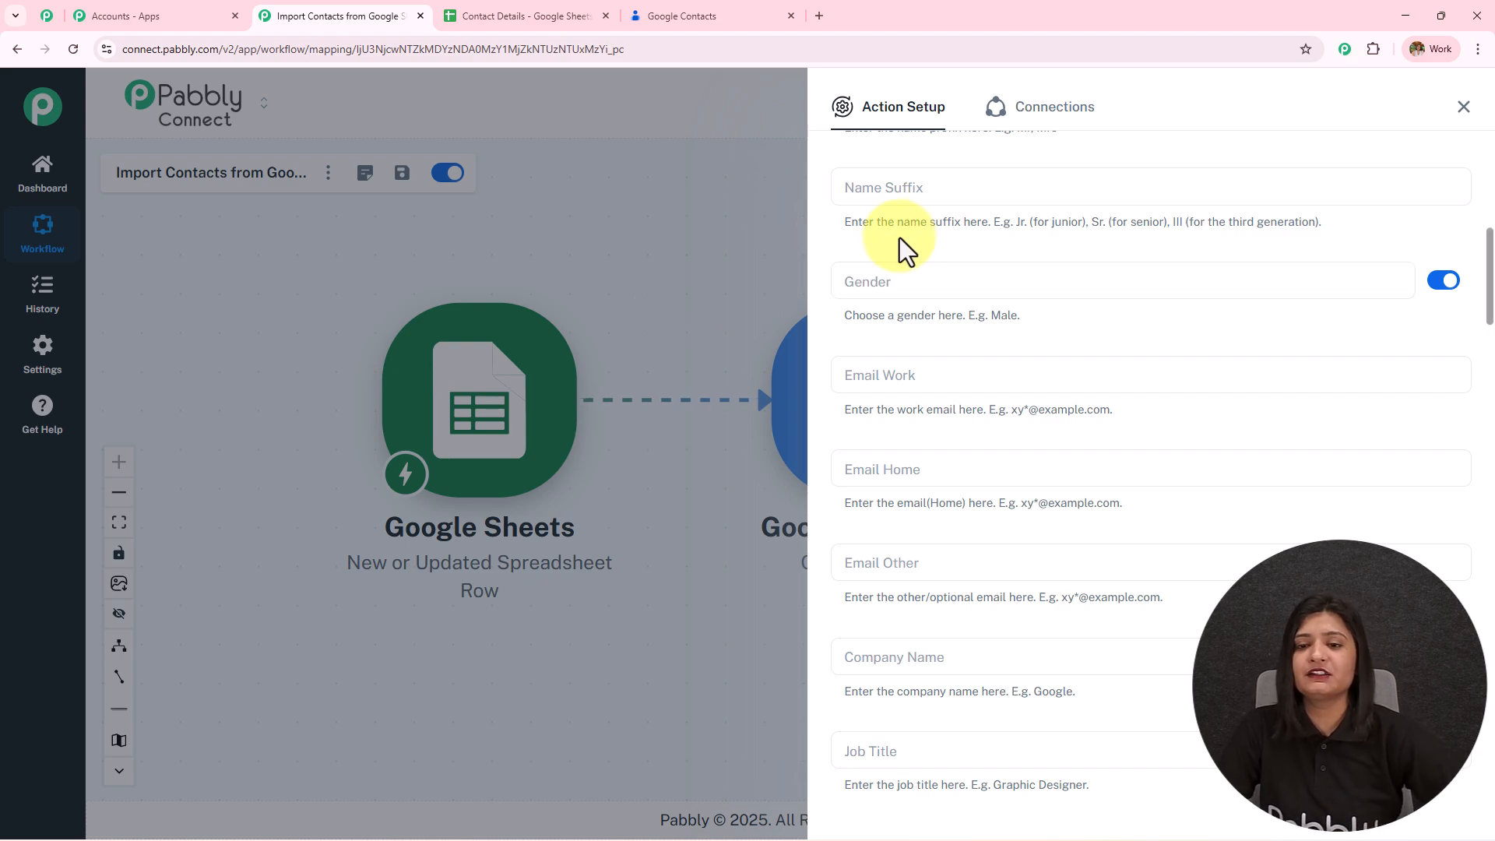
- Map the sheet's Email column into the Email (Work) field
scroll(917, 283, down, 2)
click(921, 219)
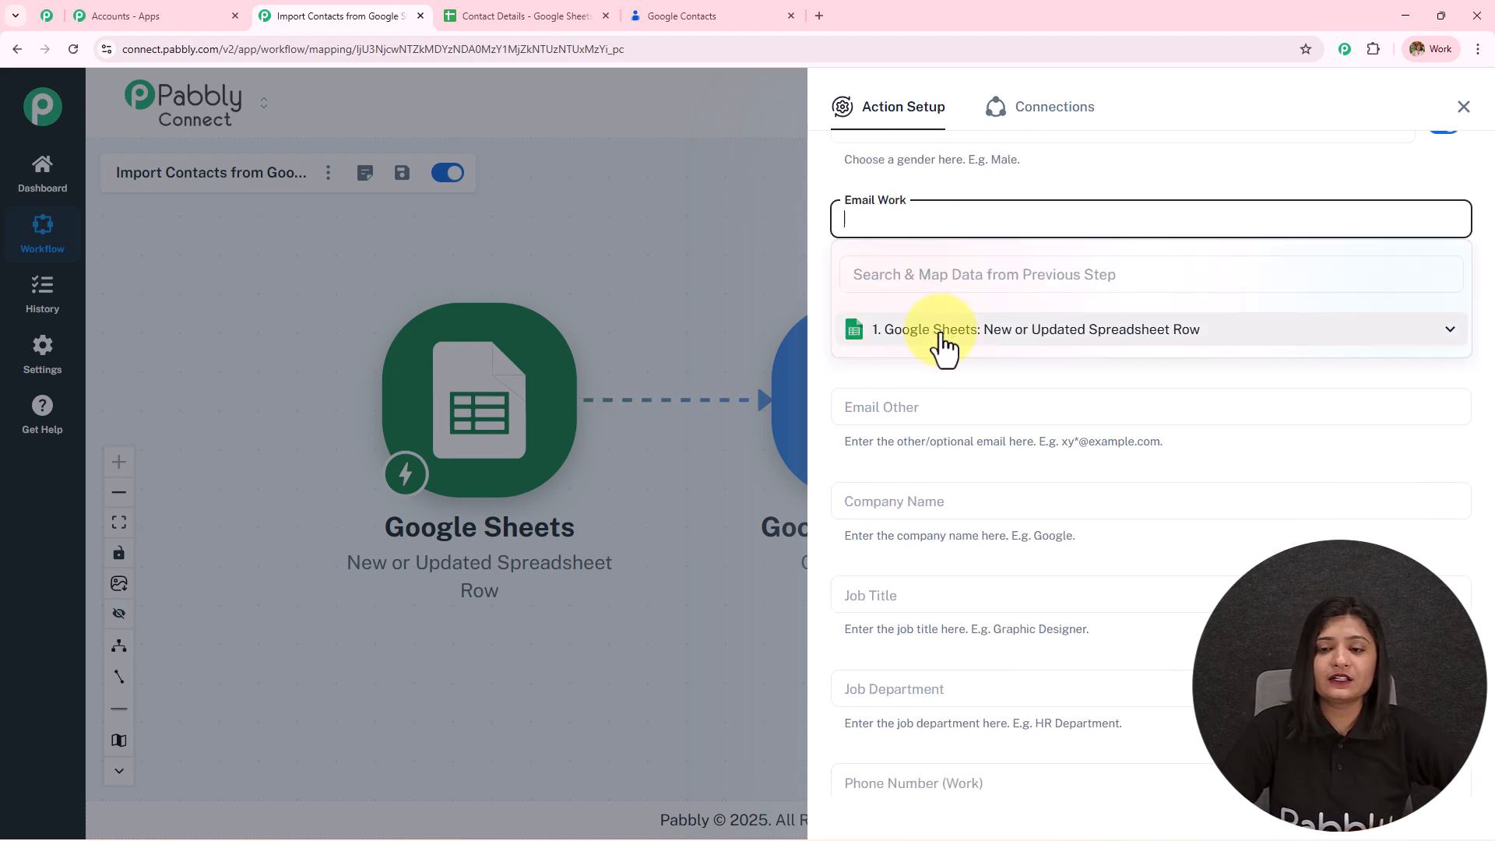
click(946, 335)
scroll(985, 517, down, 5)
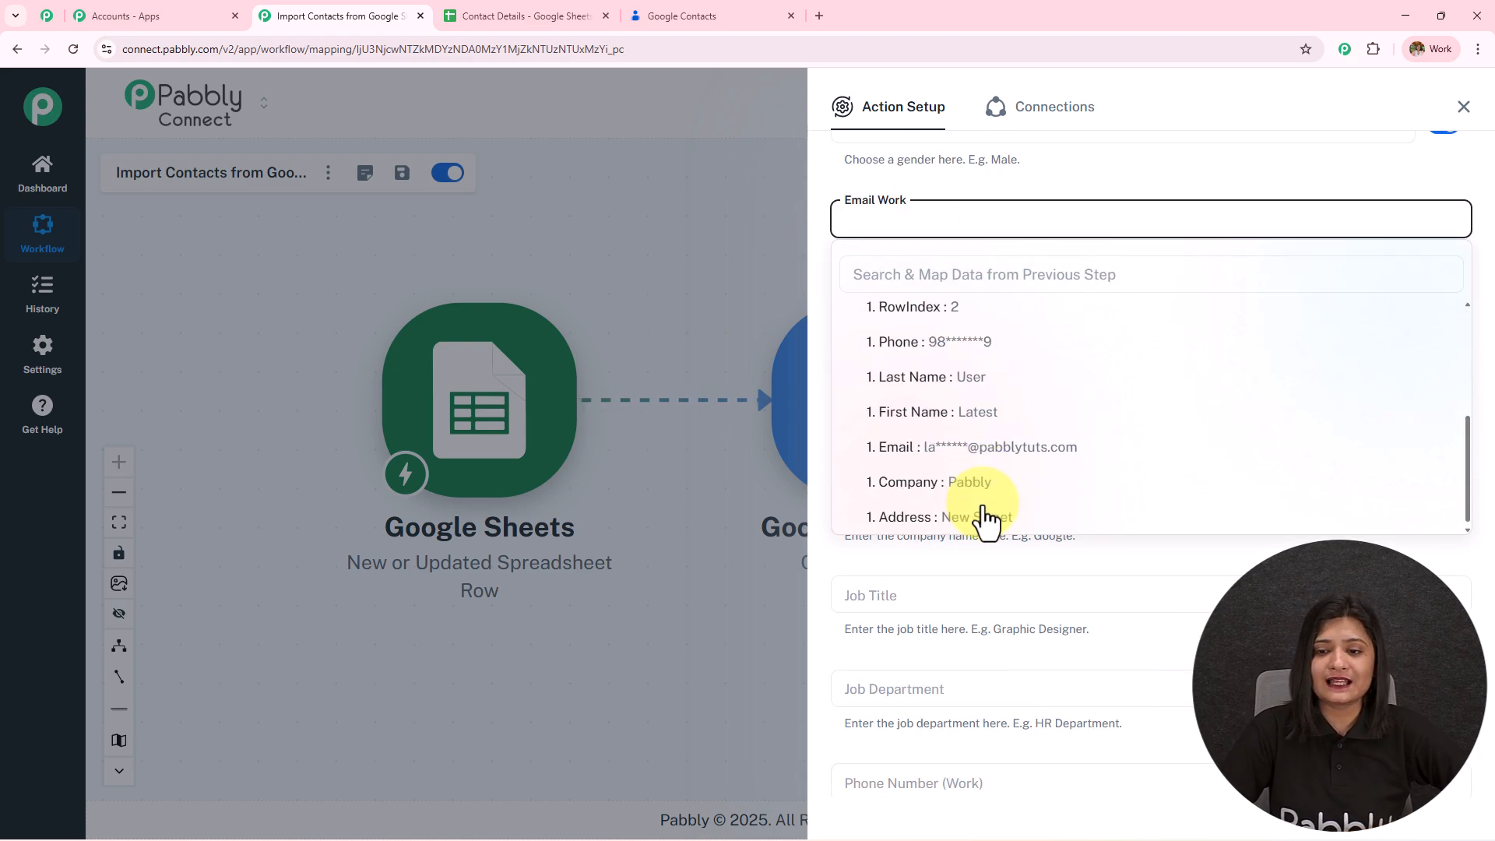
click(970, 449)
click(1046, 326)
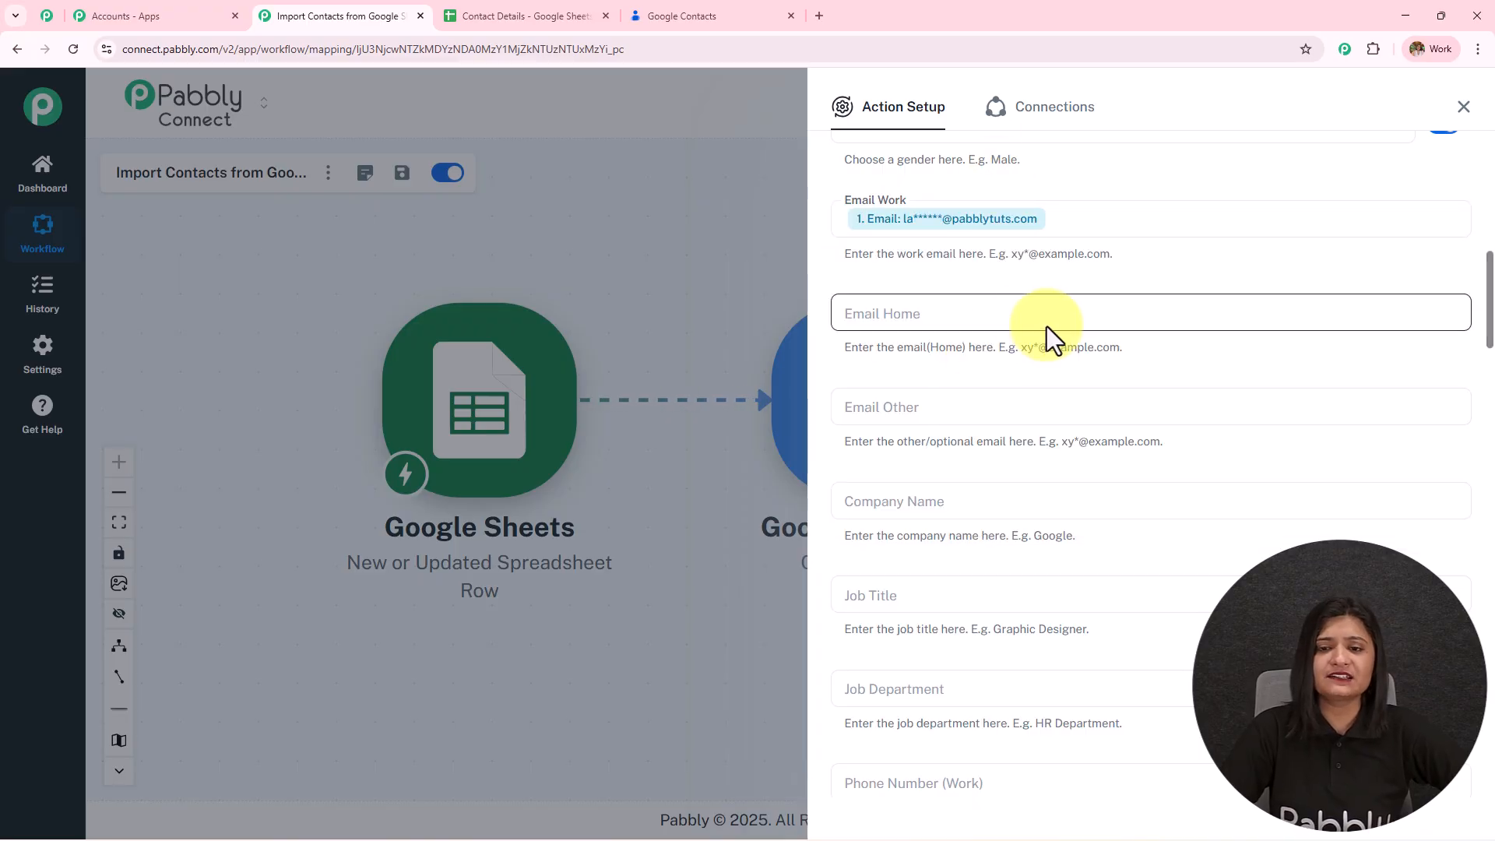
- Map the sheet's Company column into the Company Name field
scroll(974, 317, down, 3)
scroll(899, 260, up, 2)
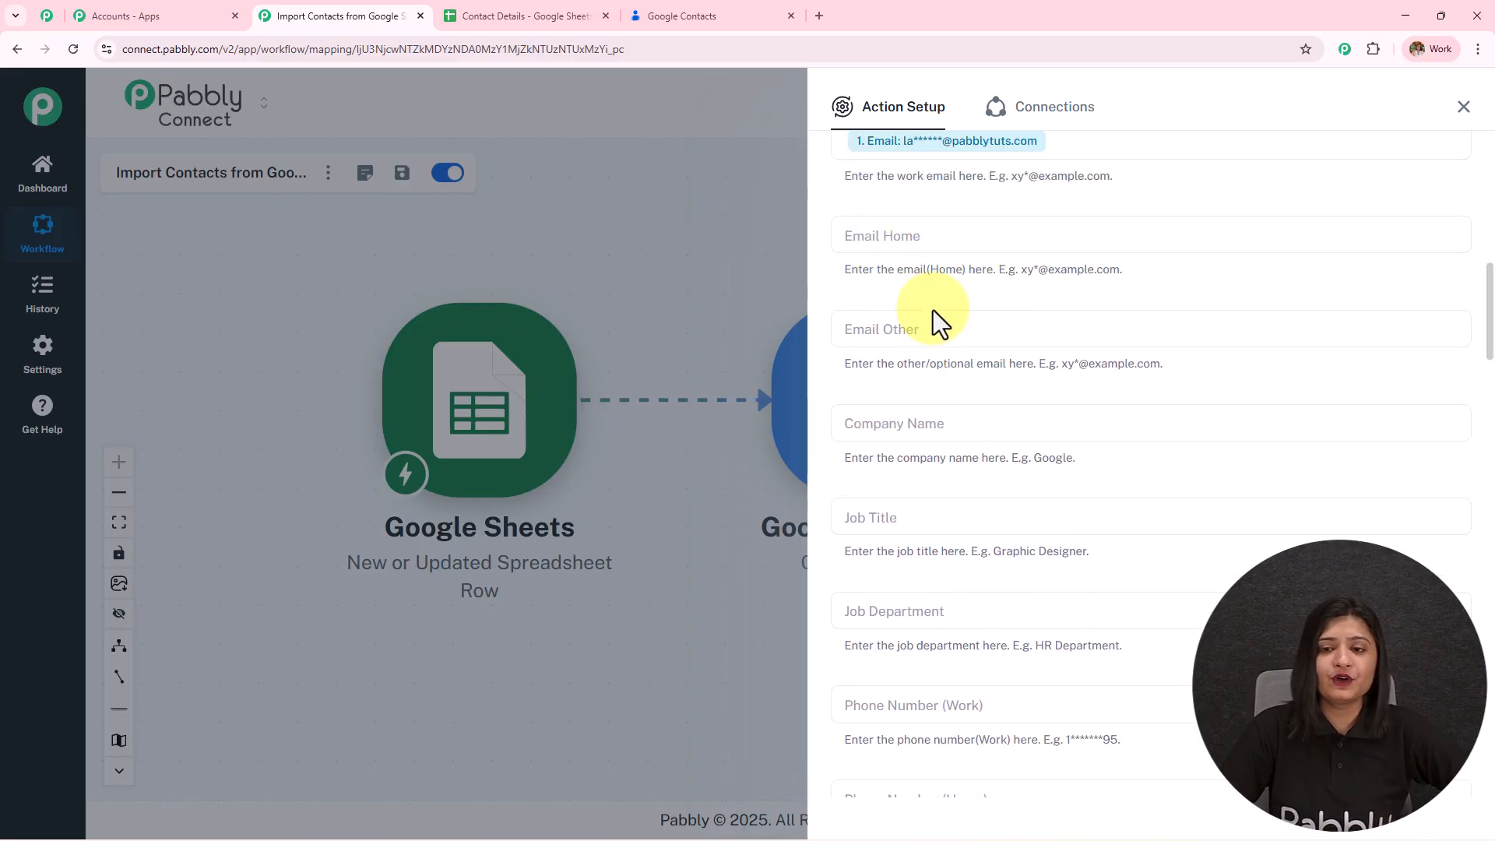
scroll(1039, 346, down, 1)
click(981, 344)
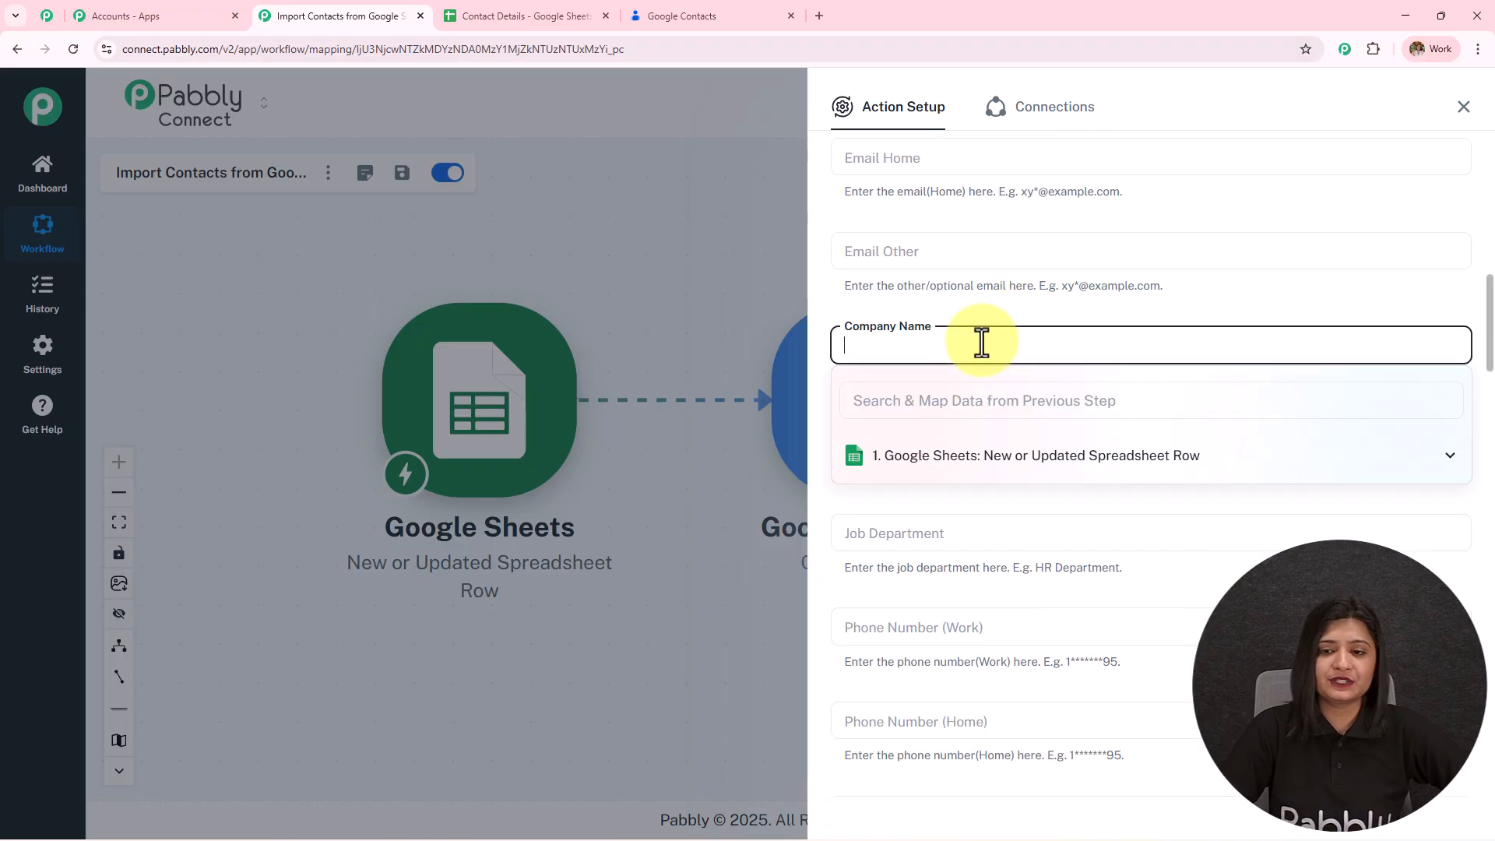
click(1021, 459)
scroll(1026, 549, down, 4)
click(1035, 603)
- Map the sheet's Phone column into both Phone Number (Work) and Phone Number (Home)
scroll(994, 361, down, 2)
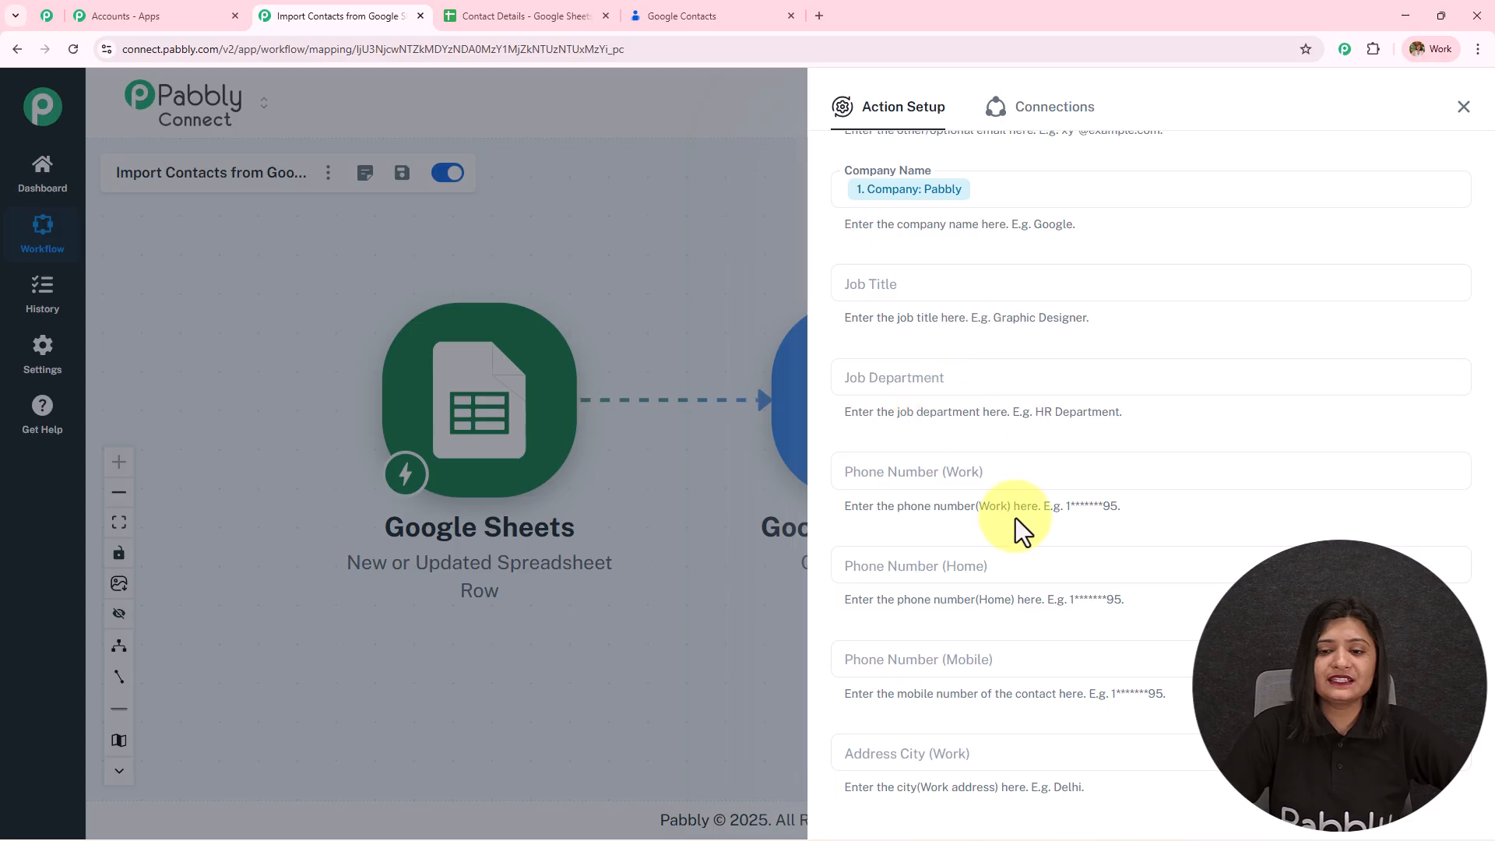
scroll(989, 491, down, 2)
click(959, 319)
click(972, 429)
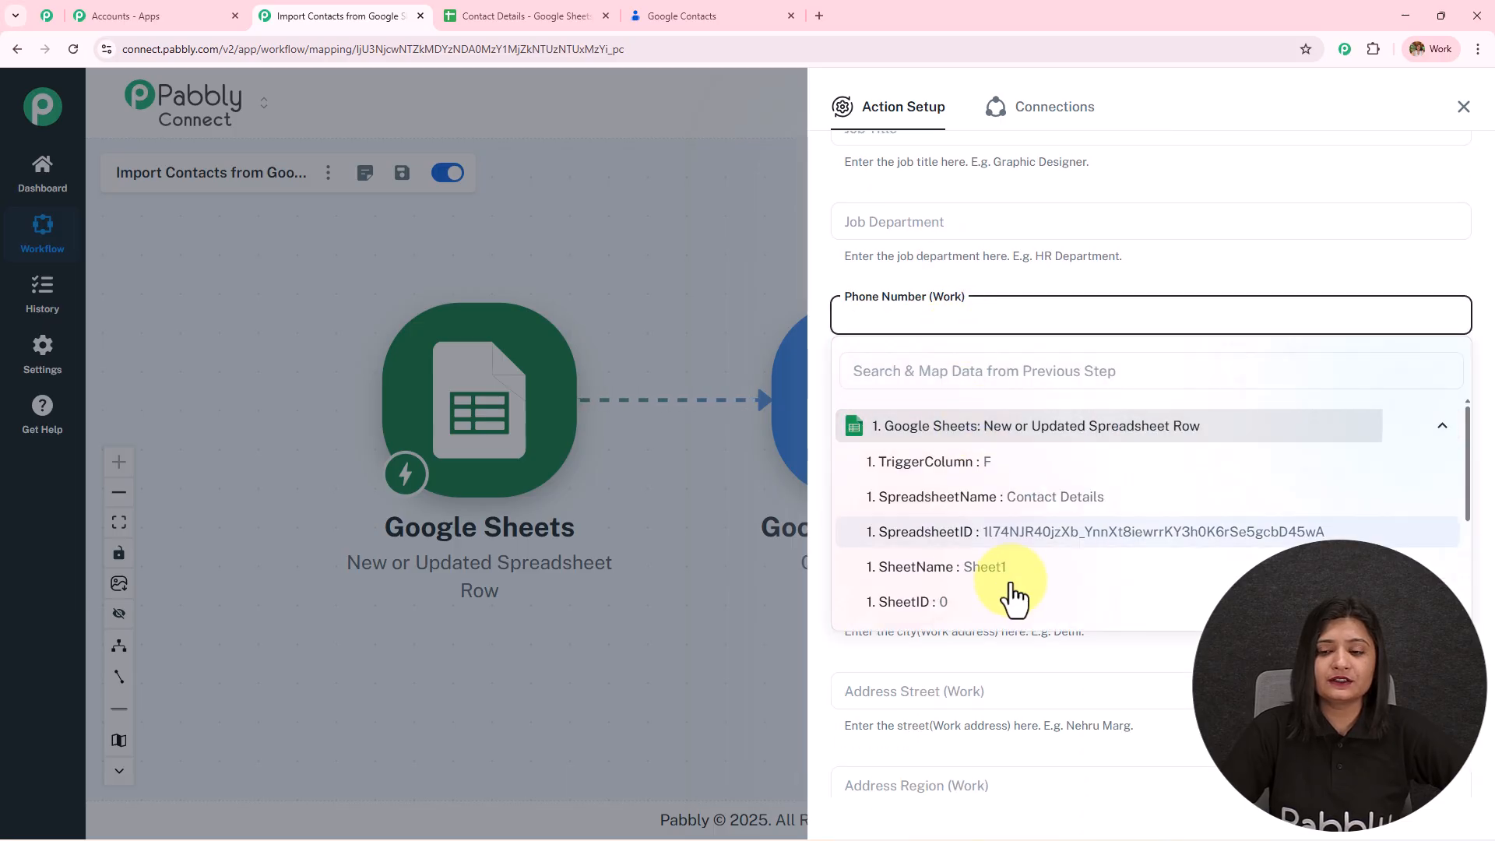
scroll(1001, 517, down, 3)
click(965, 438)
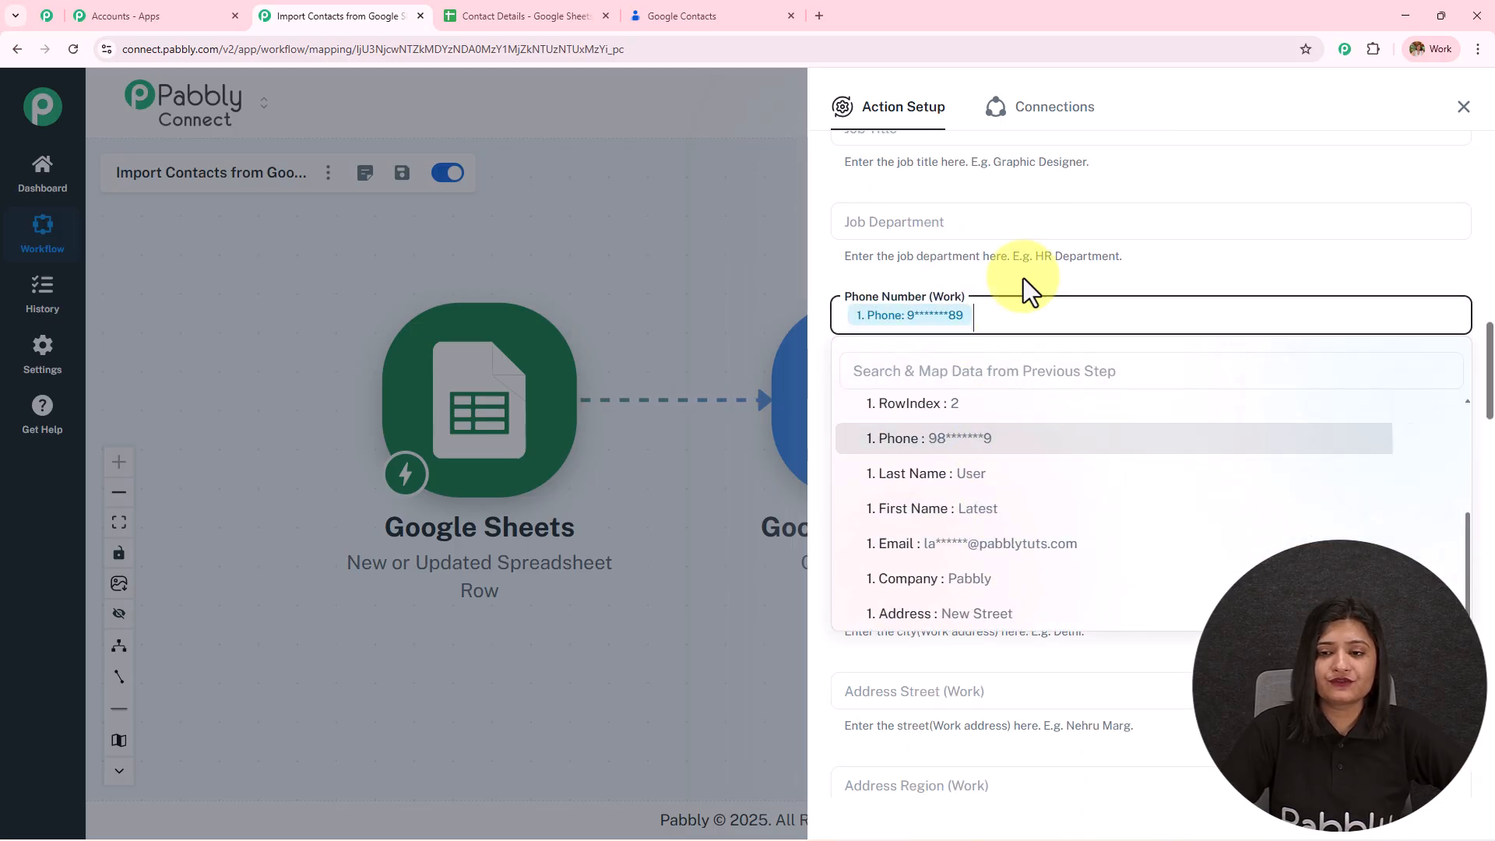
scroll(993, 300, down, 2)
click(975, 265)
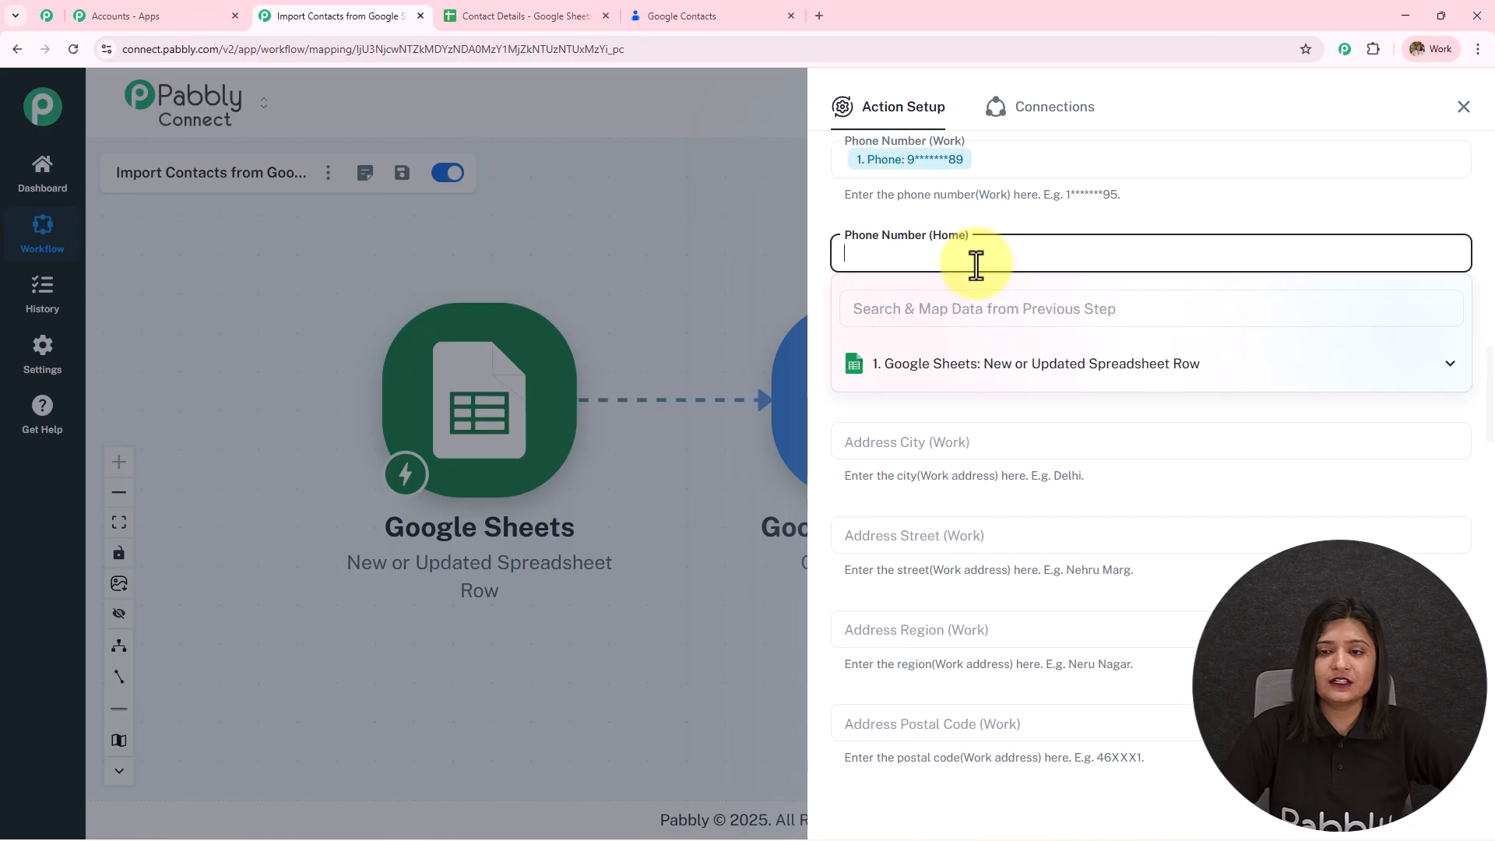
click(989, 366)
scroll(1000, 483, down, 3)
click(993, 393)
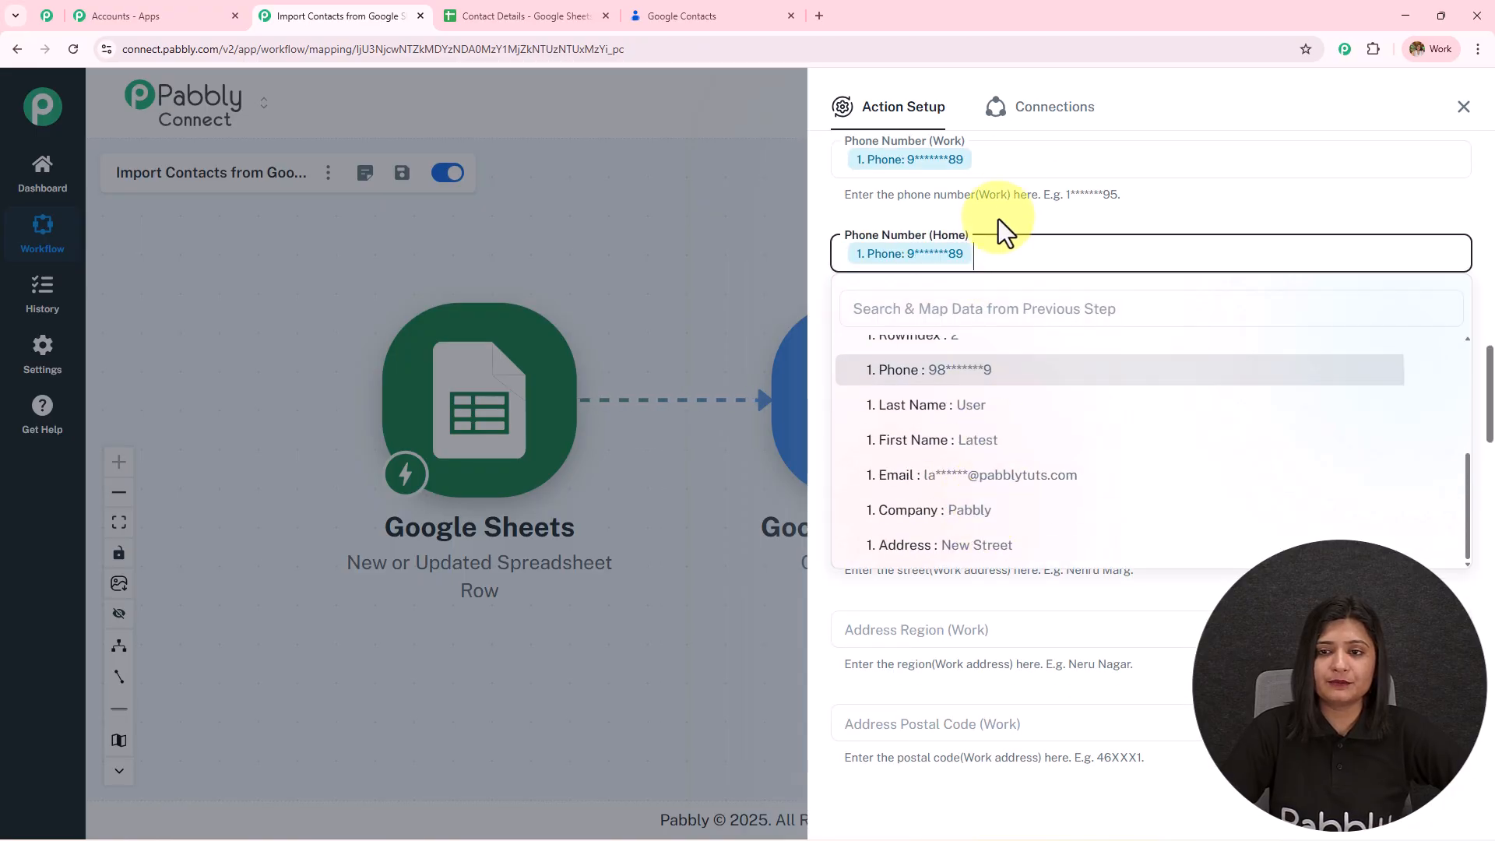
- Map the sheet's Address column into Address City (Work)
scroll(1015, 302, down, 3)
click(951, 282)
click(984, 396)
scroll(978, 501, down, 4)
click(994, 577)
click(1013, 258)
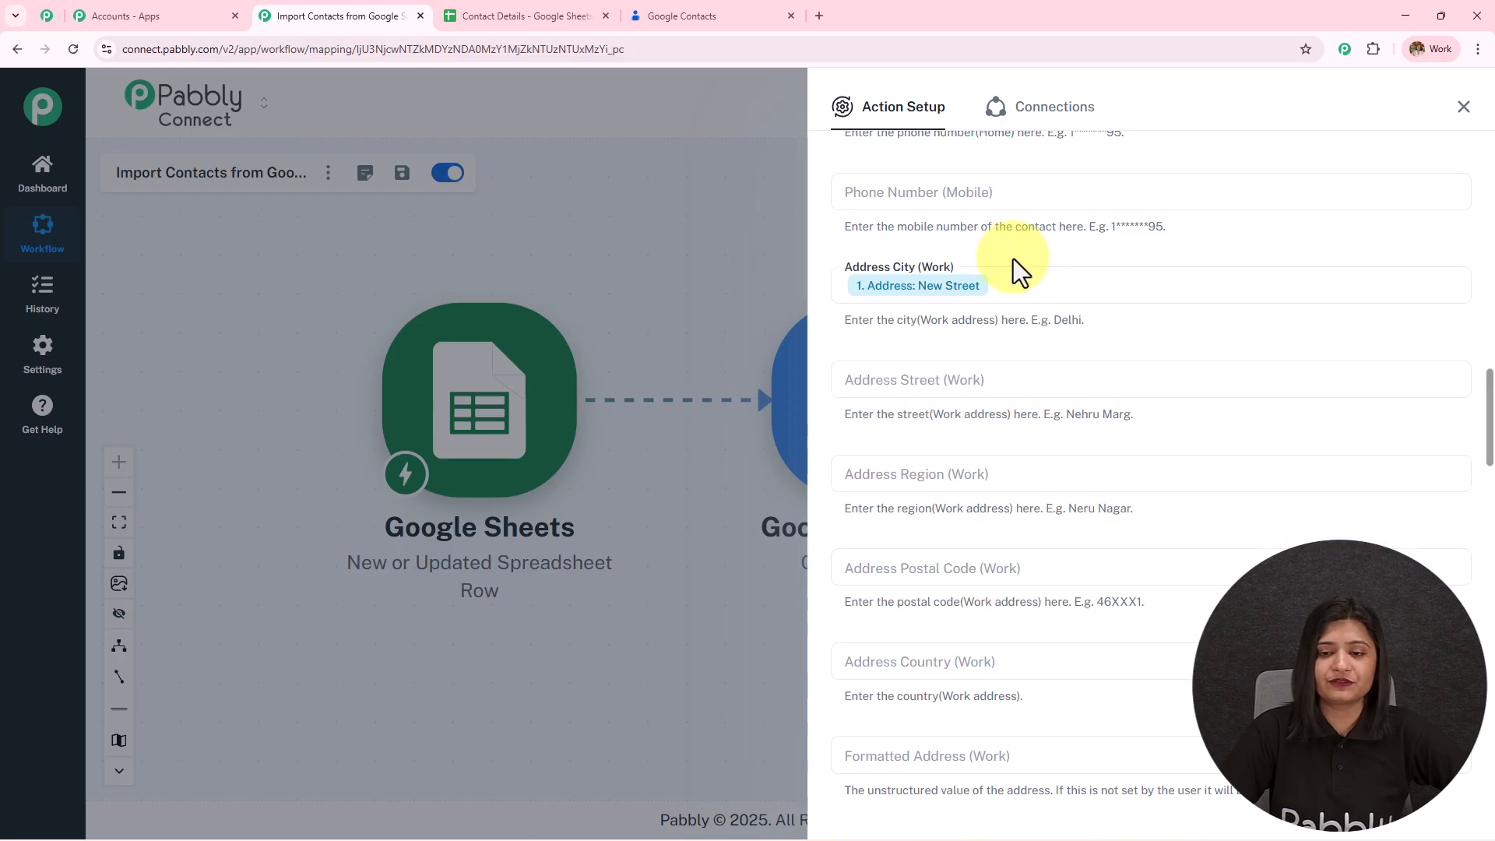
scroll(1034, 401, down, 10)
scroll(1034, 400, down, 14)
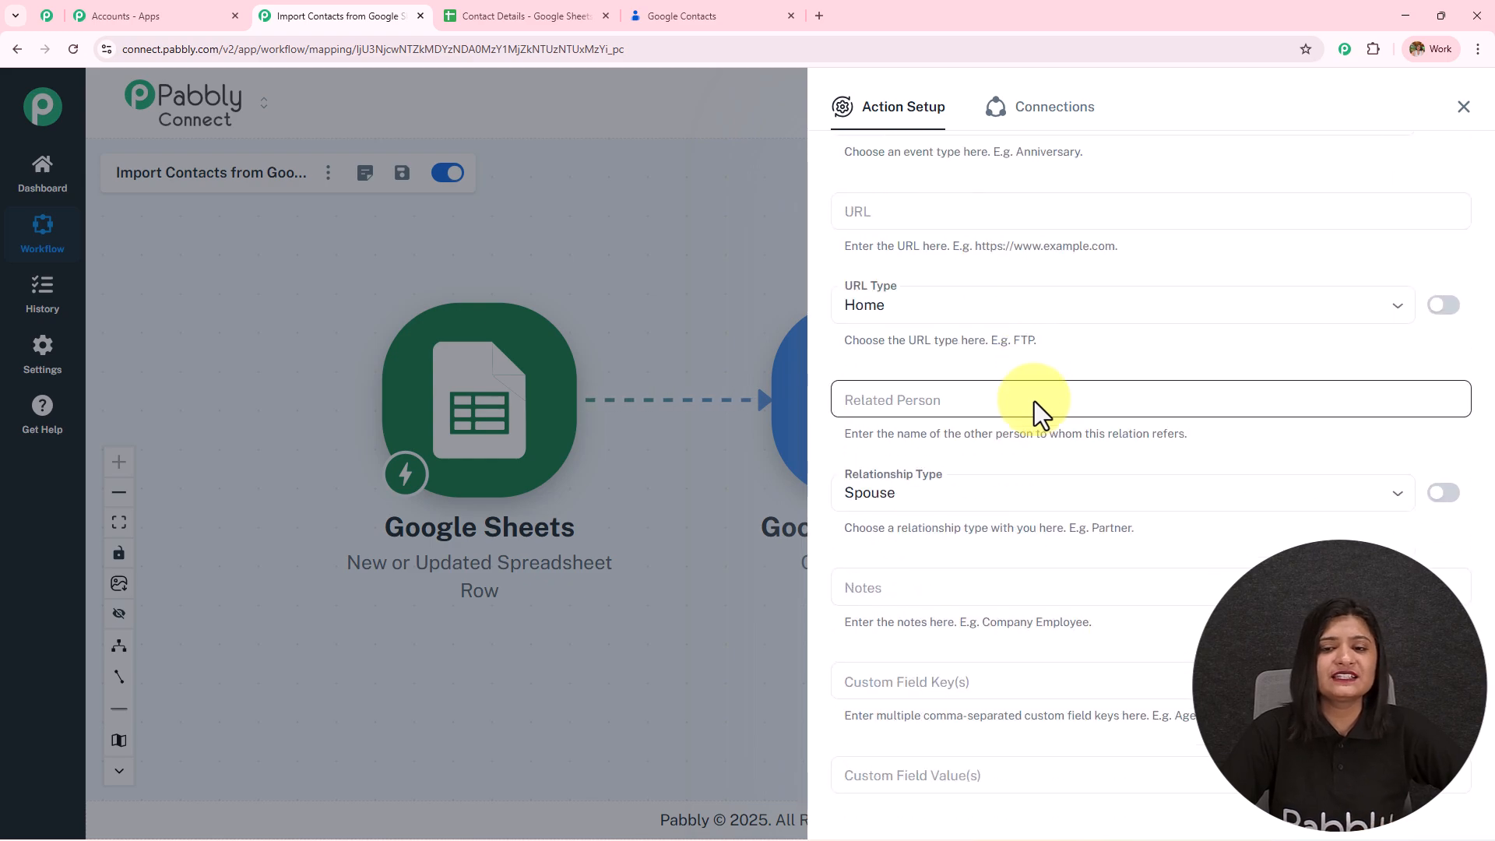
- Switch Event Type to a custom value and set the URL Type to Work
scroll(1034, 400, up, 1)
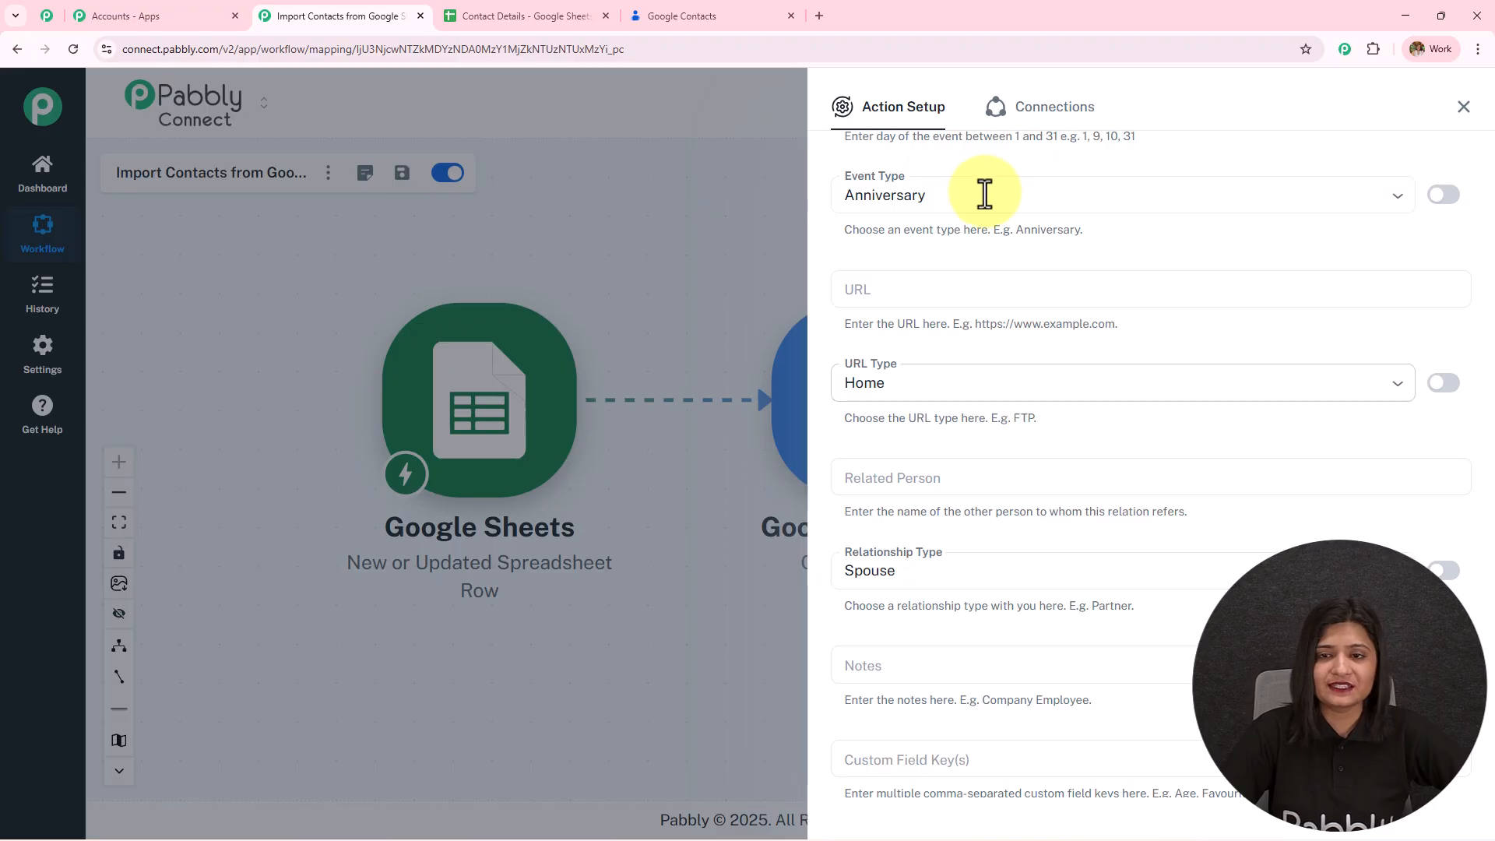
click(1394, 204)
click(1444, 195)
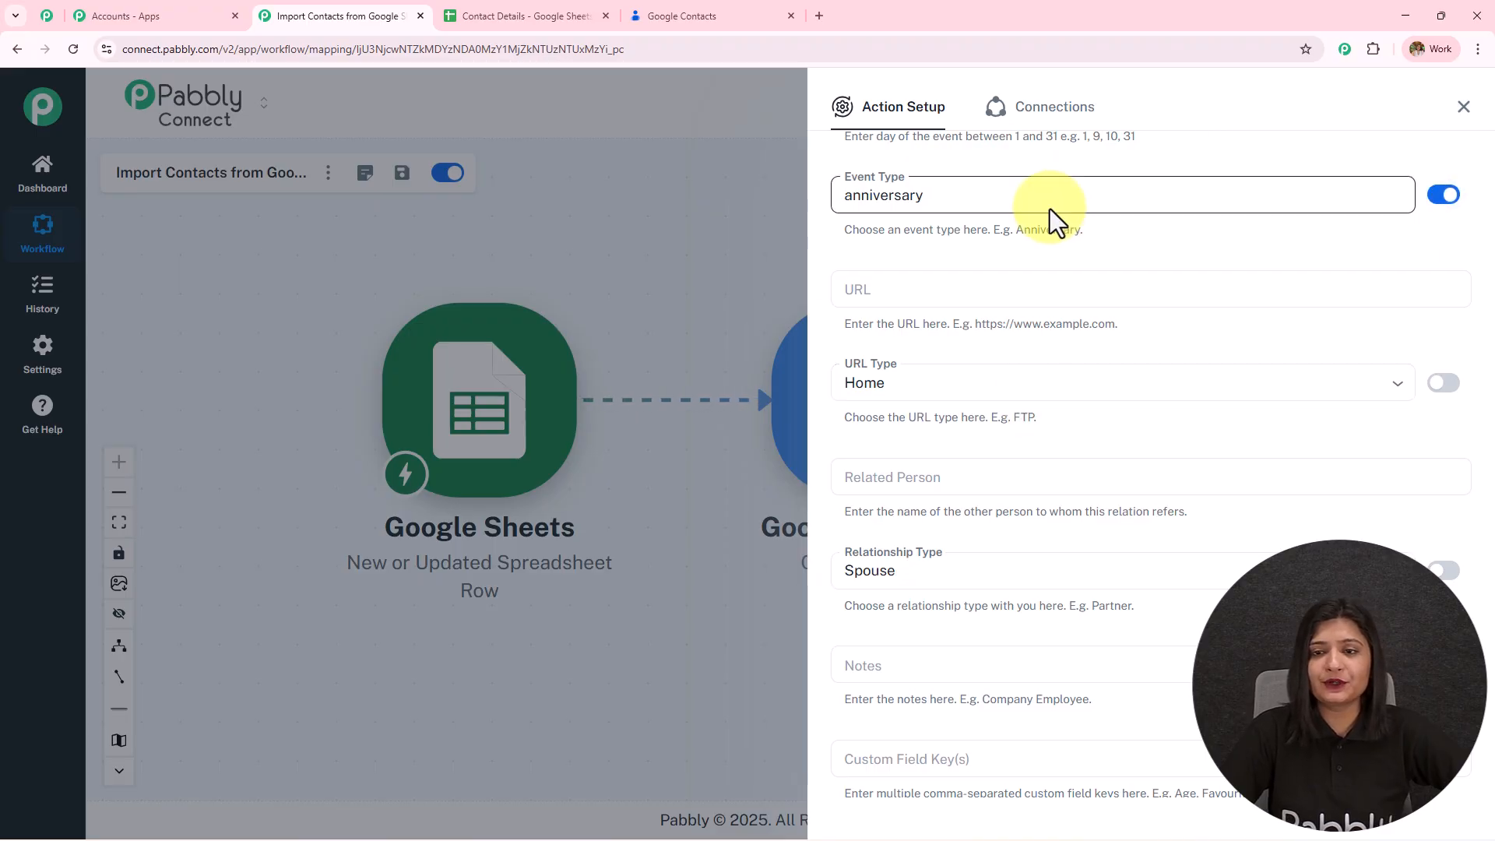
drag(1056, 208, 599, 206)
click(927, 200)
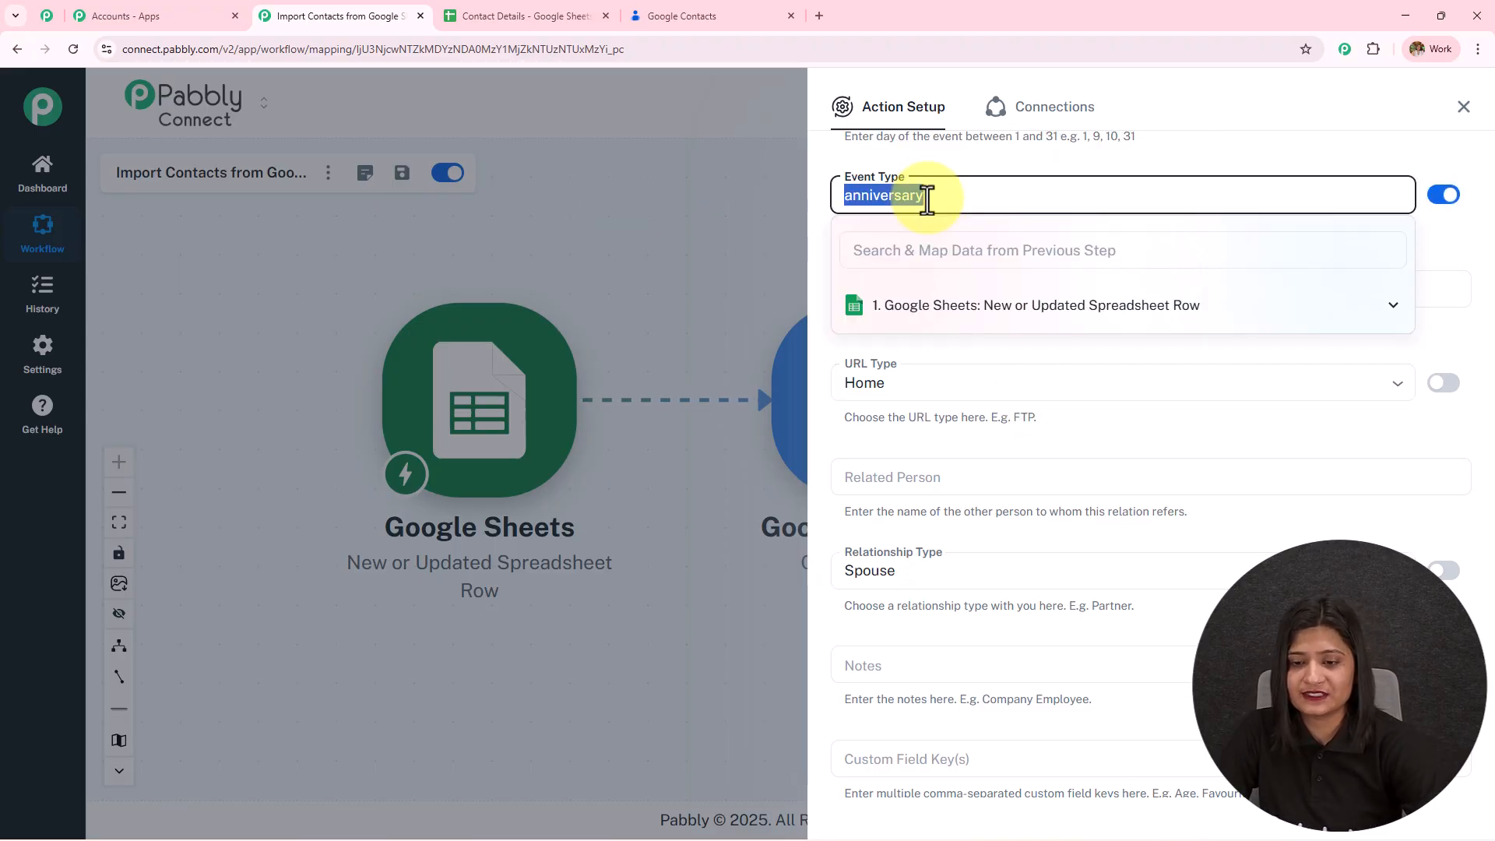
scroll(943, 296, down, 2)
click(912, 228)
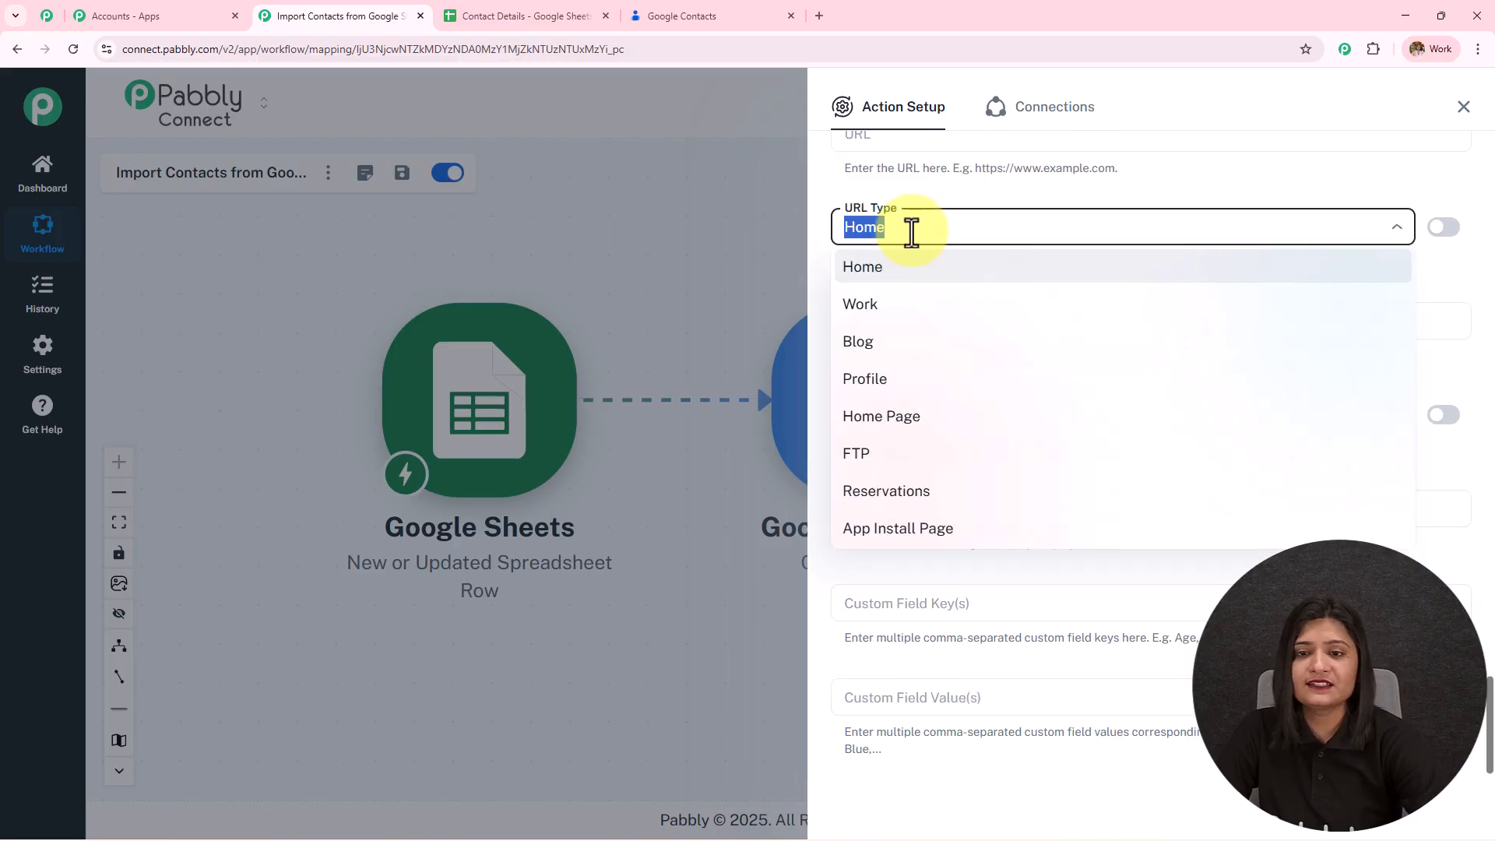
click(916, 308)
- Remove the preset Spouse relationship type and review the remaining phone fields
scroll(919, 389, down, 2)
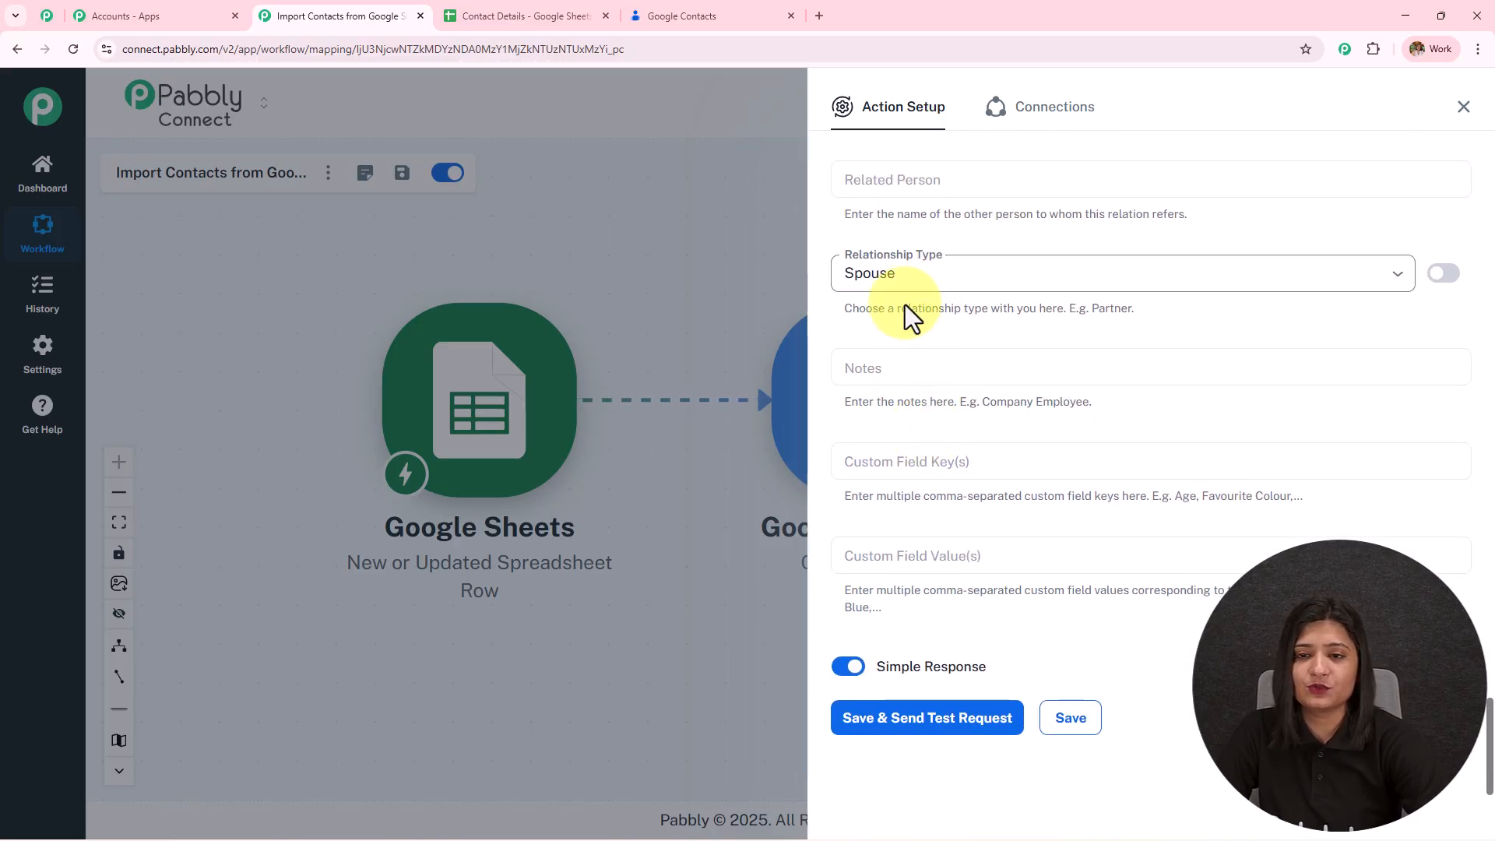
click(1444, 273)
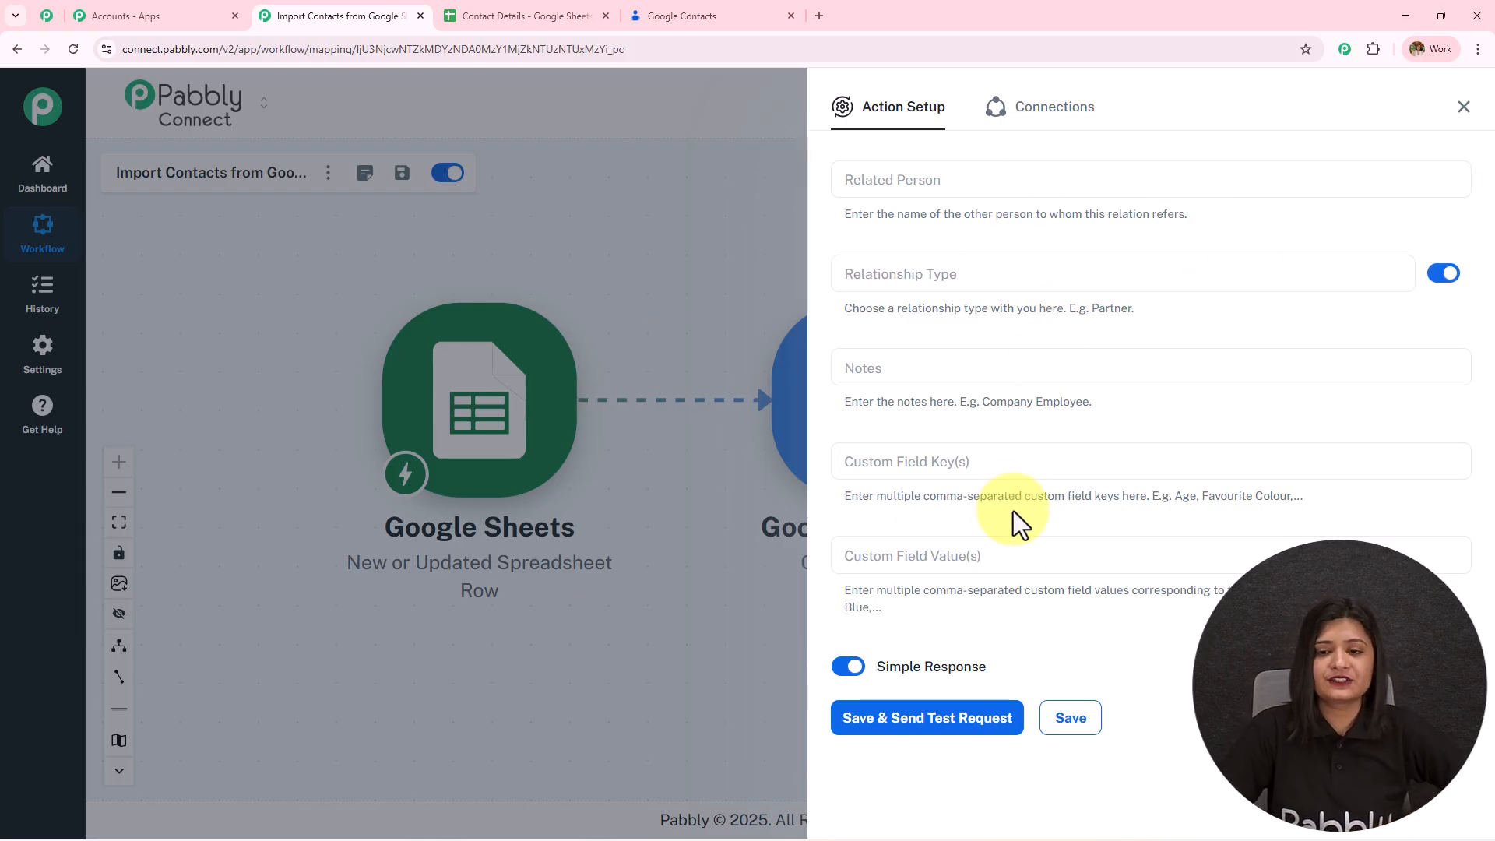
scroll(1012, 510, up, 4)
scroll(1015, 514, up, 15)
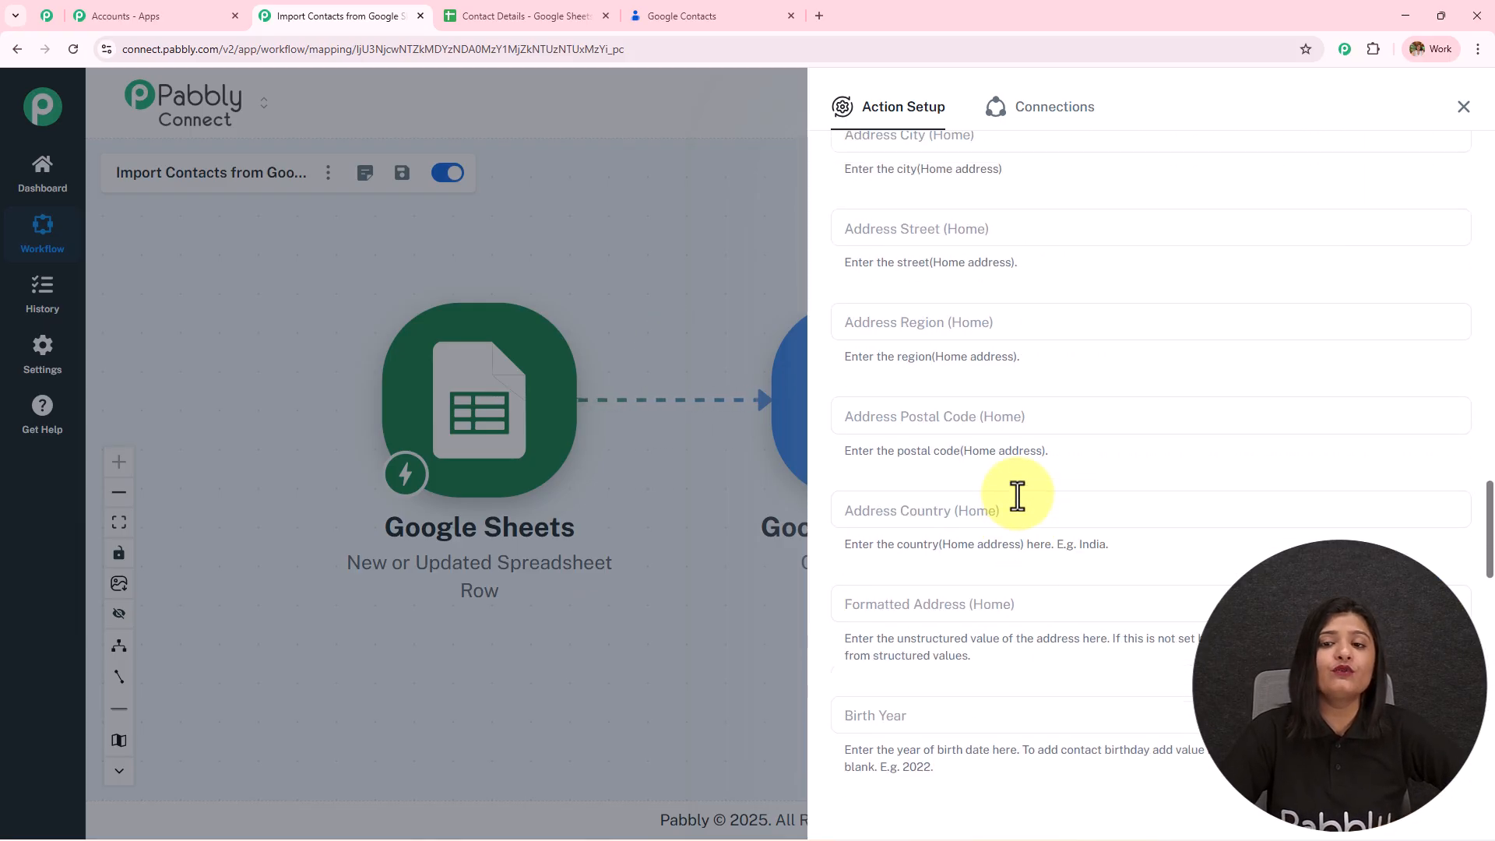
scroll(1016, 495, up, 9)
scroll(1082, 421, down, 3)
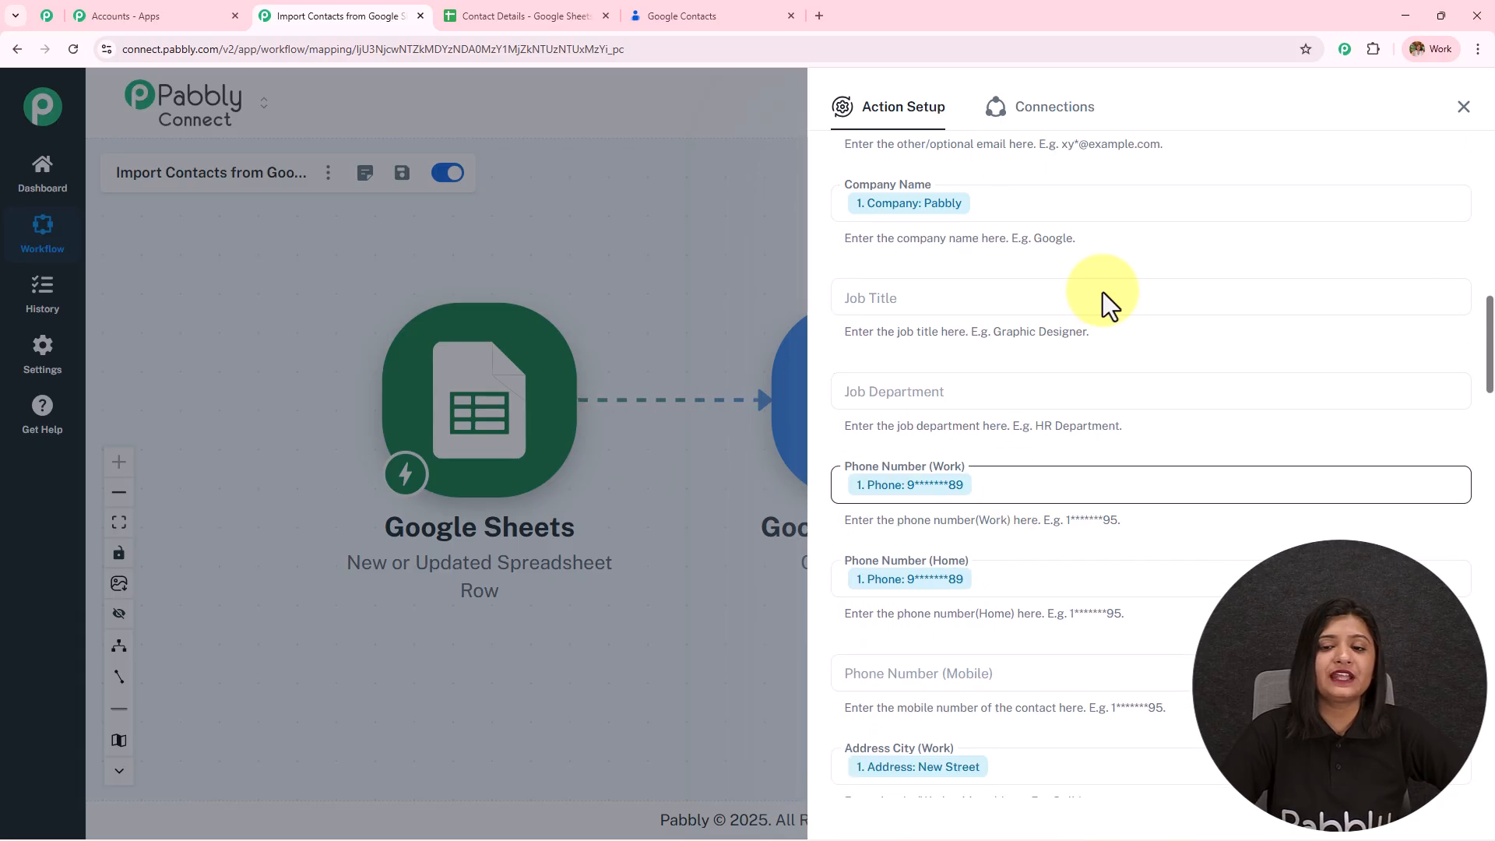
click(977, 678)
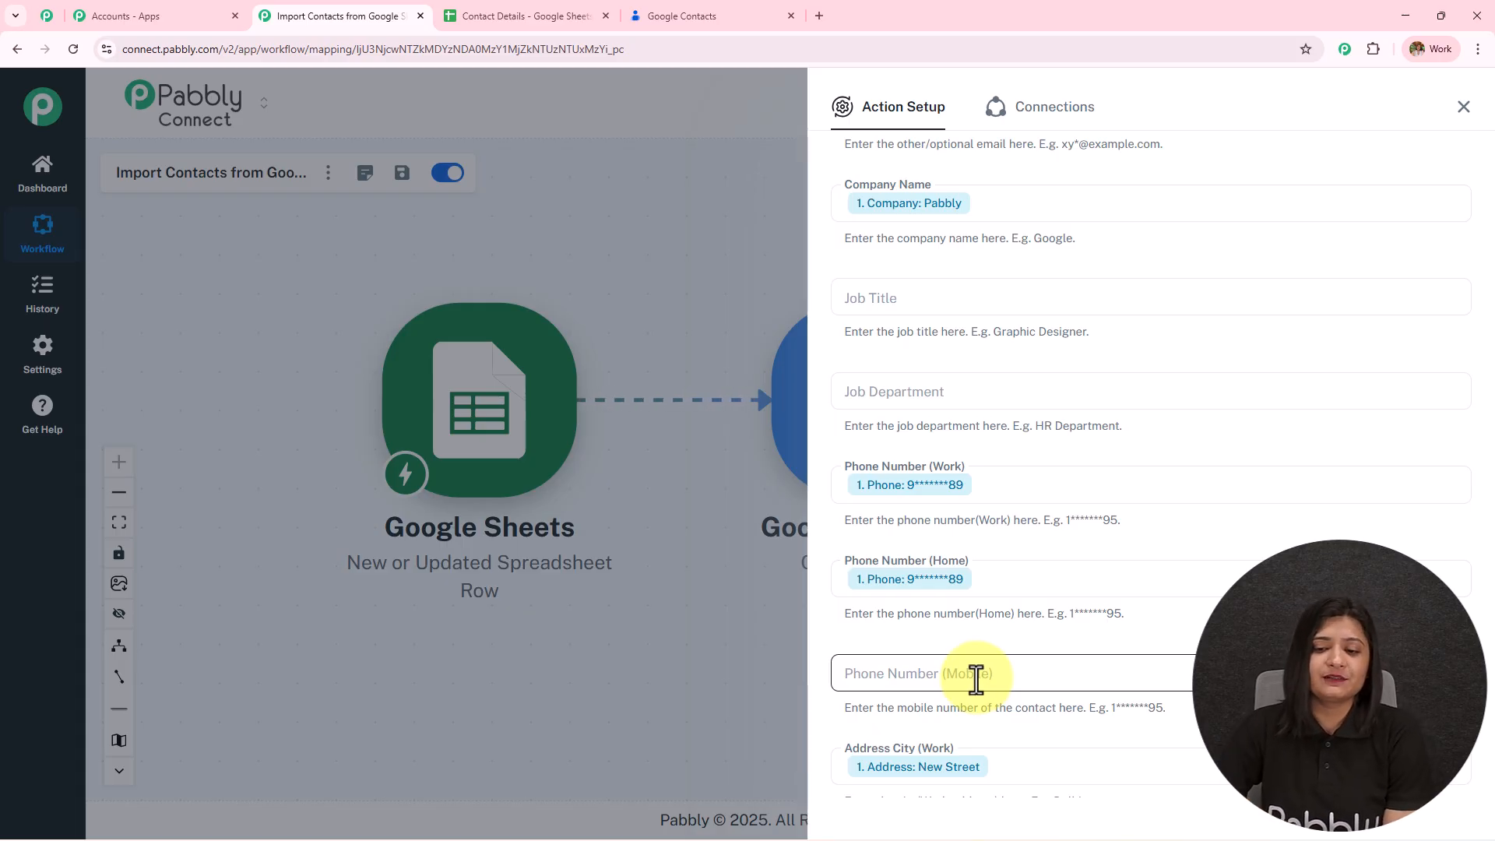
- Save the Create Contact action and send a test request
scroll(977, 679, down, 15)
scroll(977, 679, down, 15)
click(928, 726)
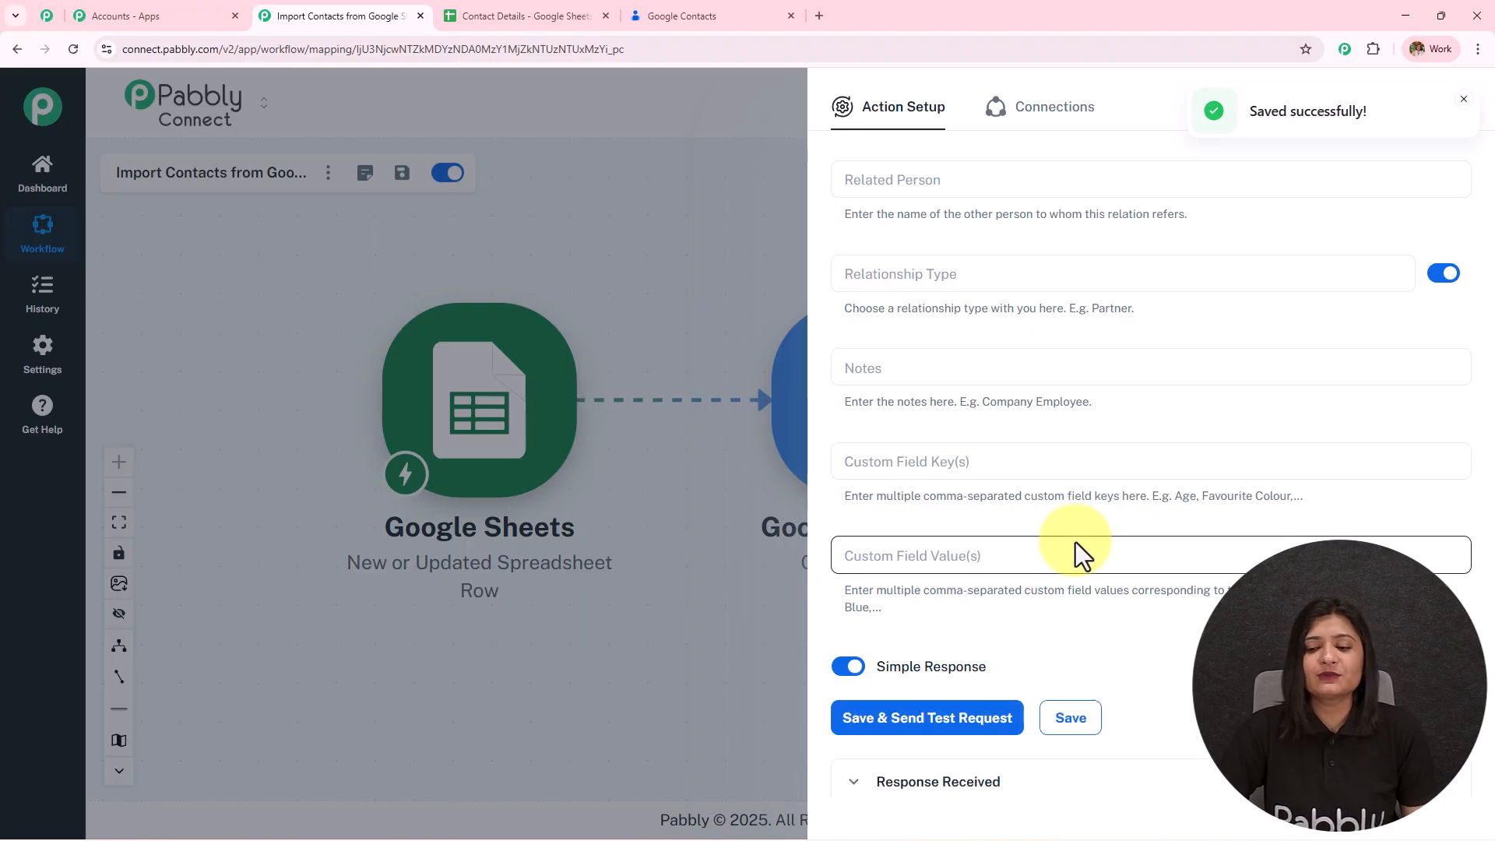
- Review the test response's returned contact type and resourceName values for the new contact
scroll(1079, 561, down, 7)
double_click(1253, 489)
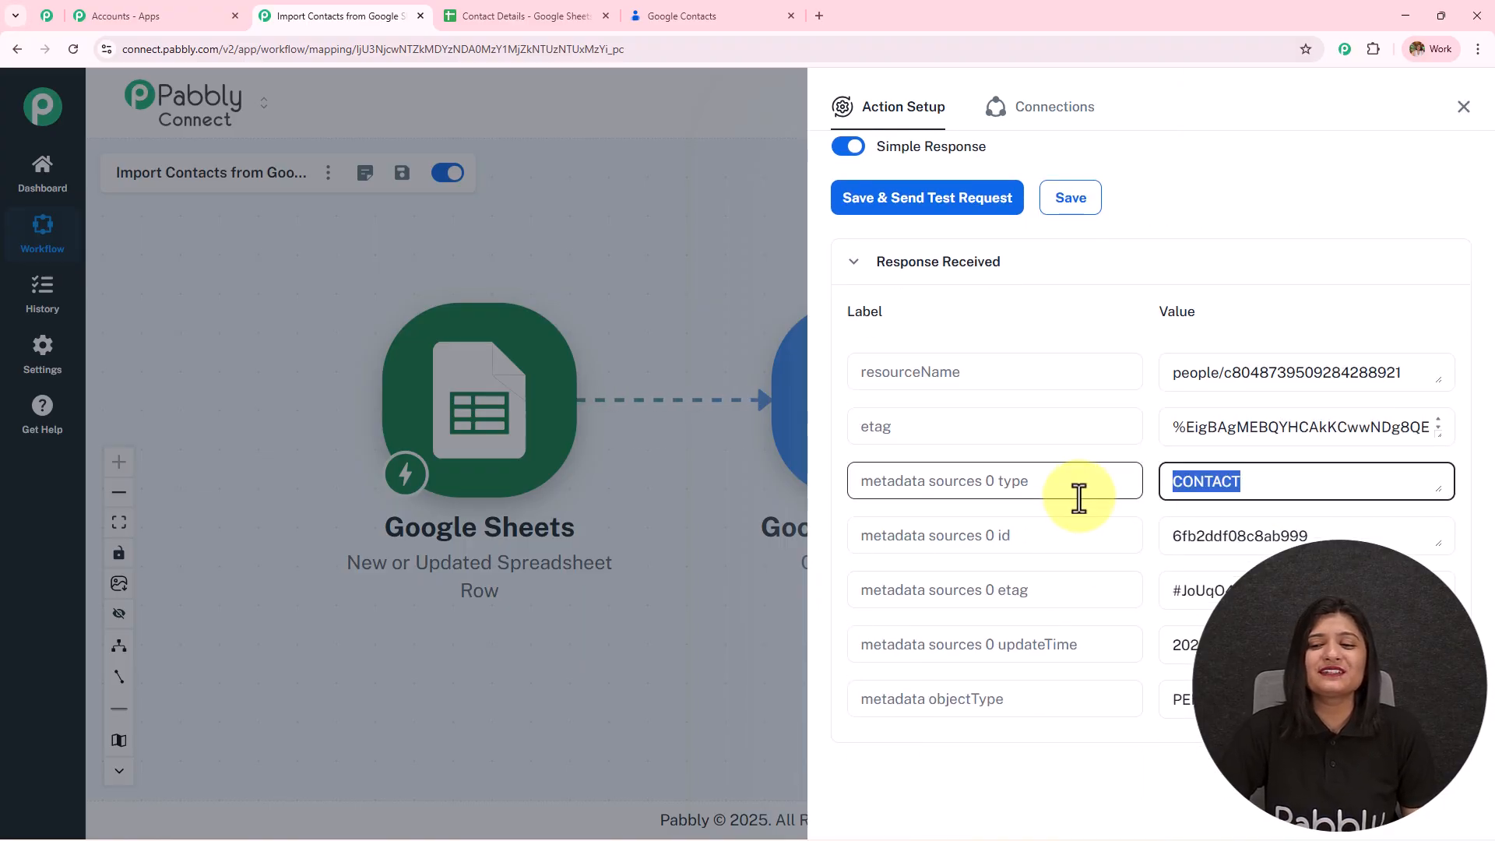
double_click(1191, 538)
key(Tab)
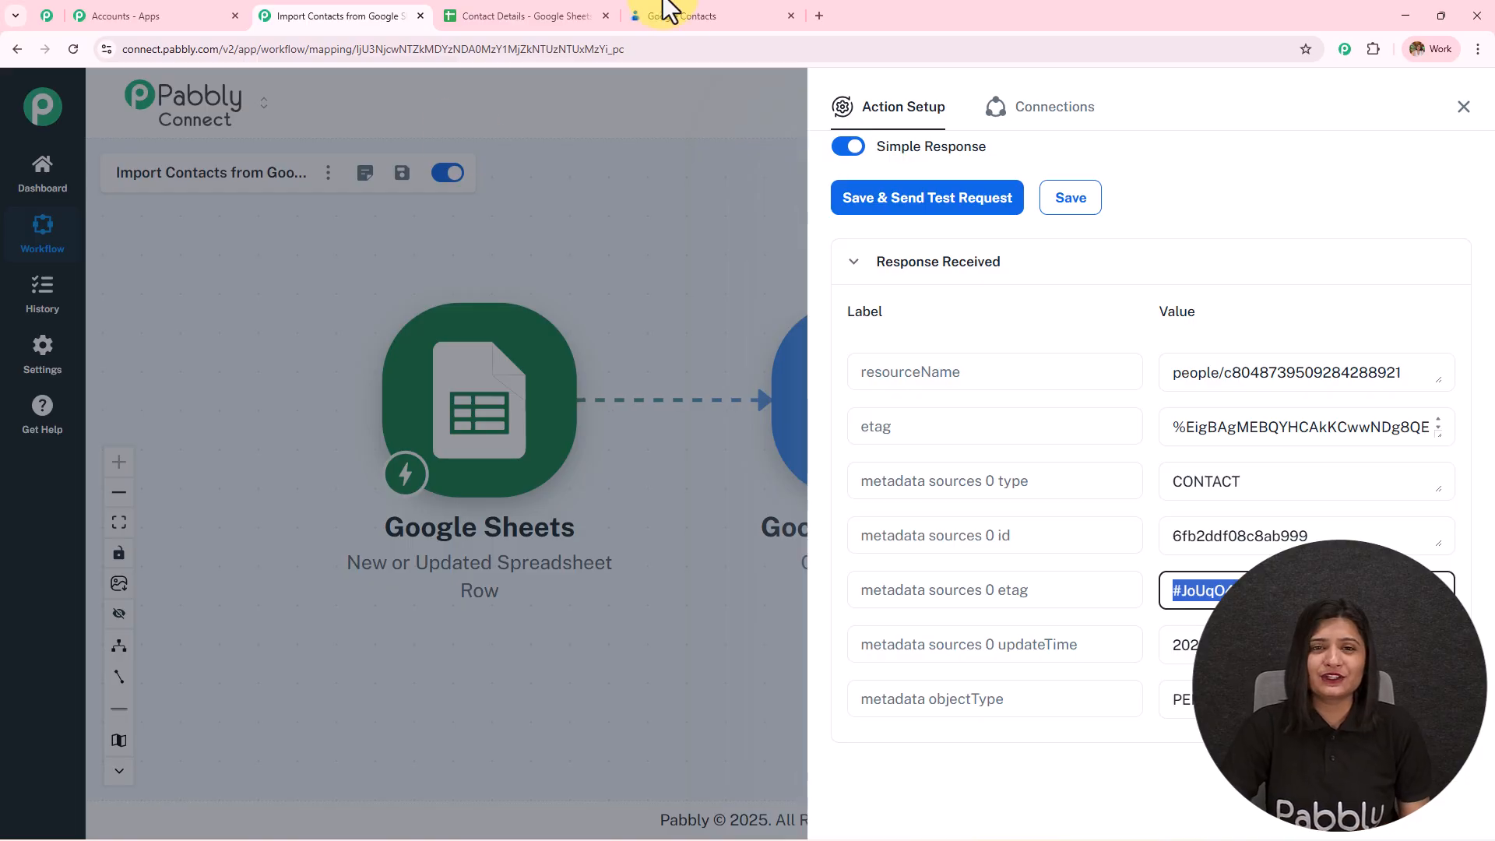
click(710, 14)
- Reload Google Contacts and open the newly synced test contact's details
click(74, 49)
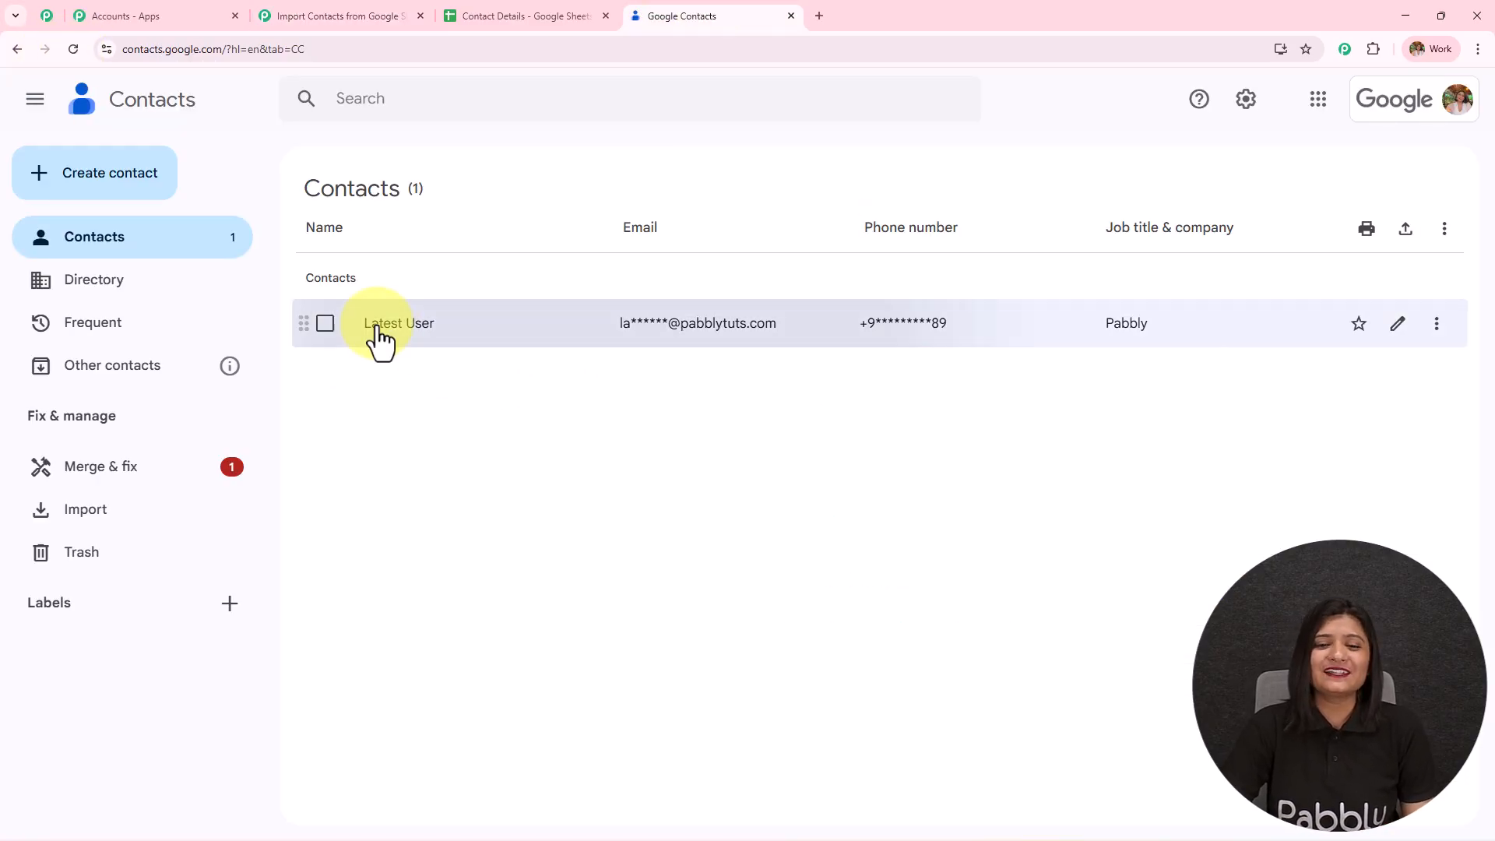
click(380, 337)
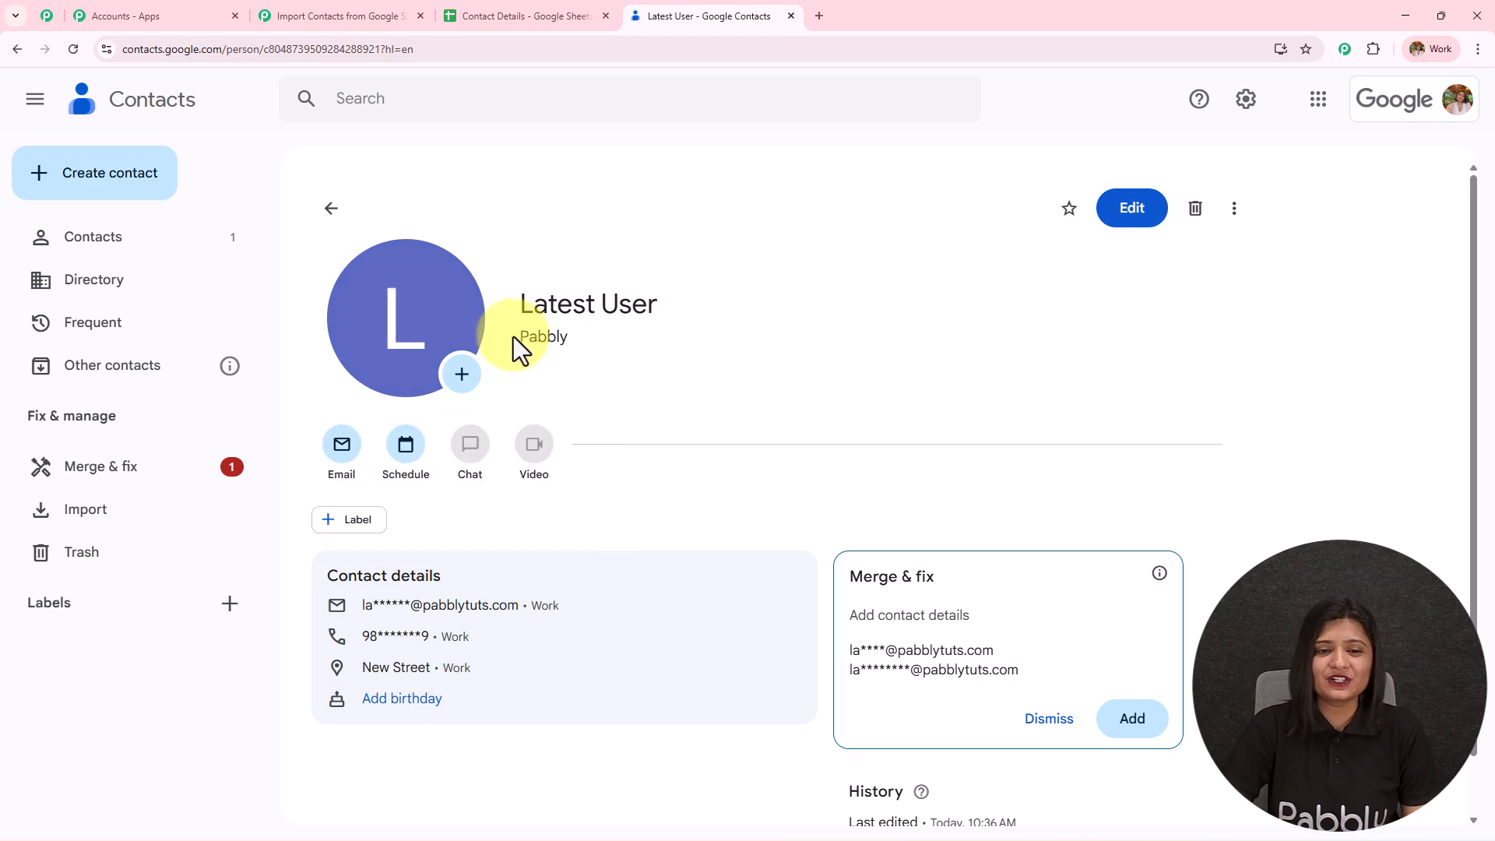
scroll(703, 358, down, 1)
click(436, 559)
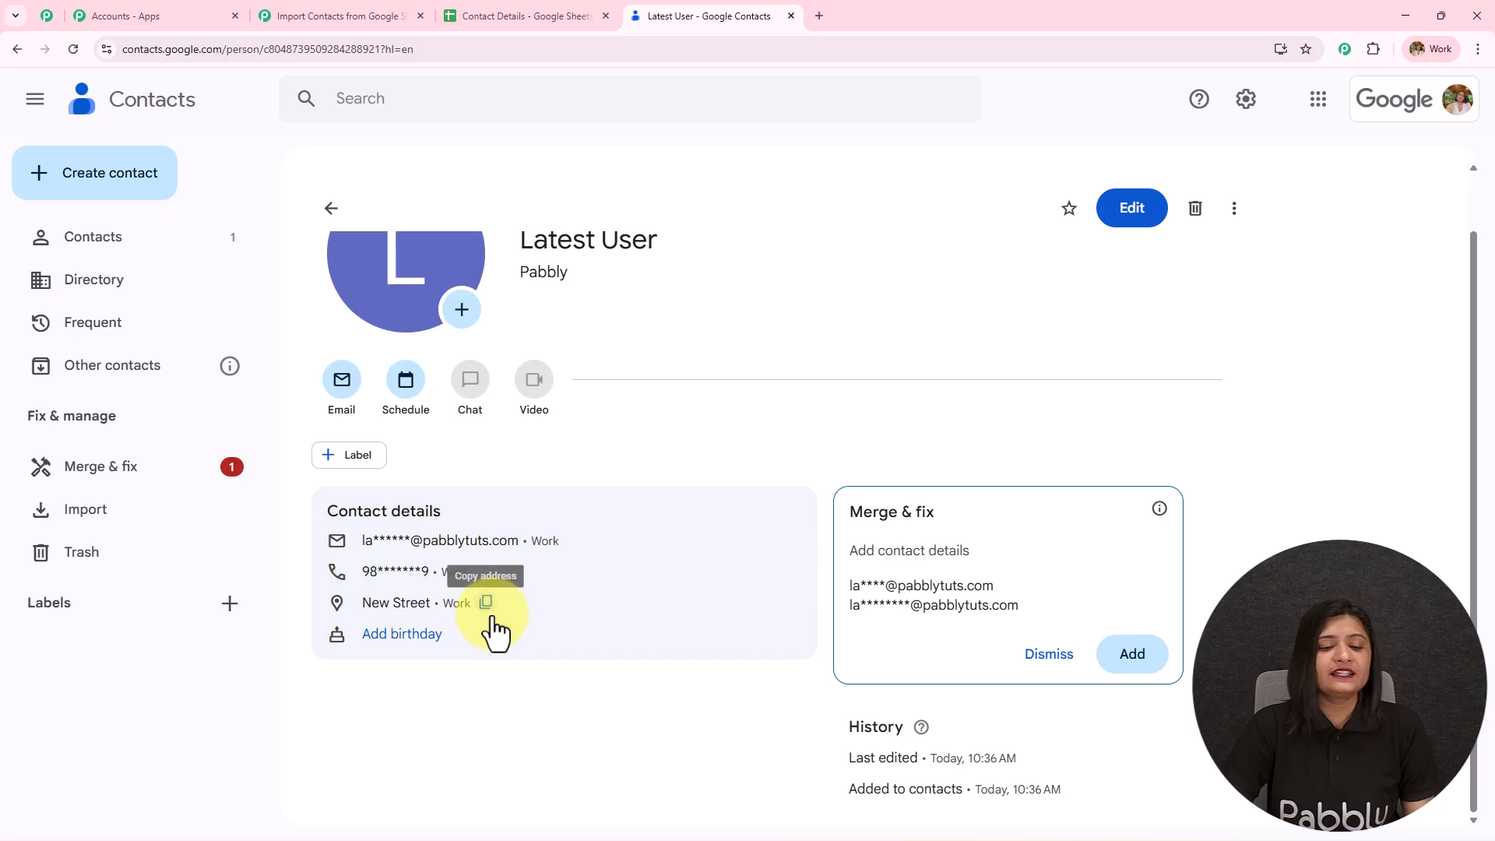
click(1110, 210)
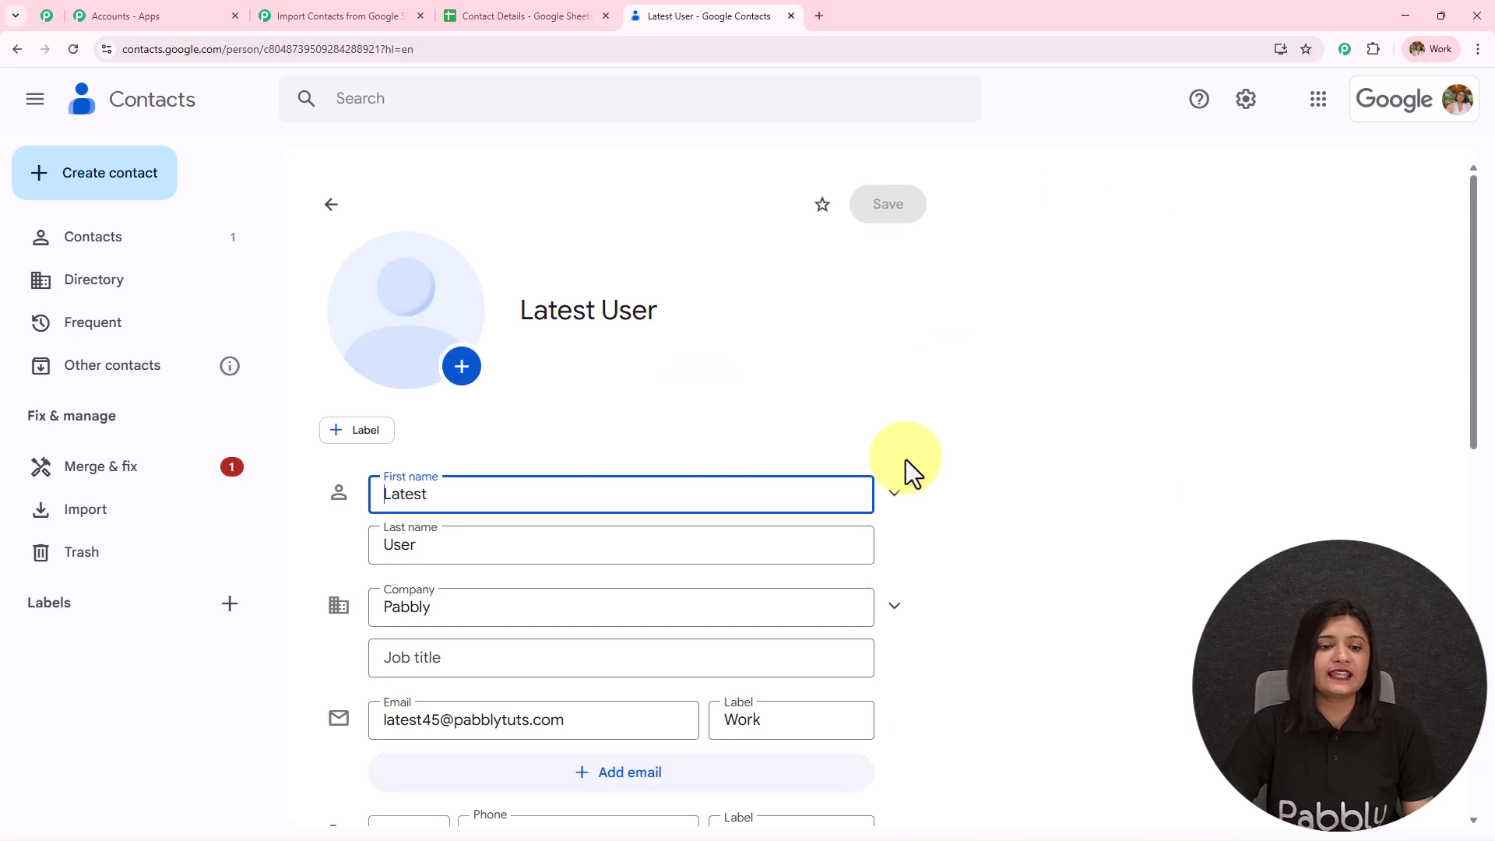
scroll(942, 463, down, 1)
- Check the contact's work phone, then create a new label named 'Google Sheets'
drag(568, 404, 300, 454)
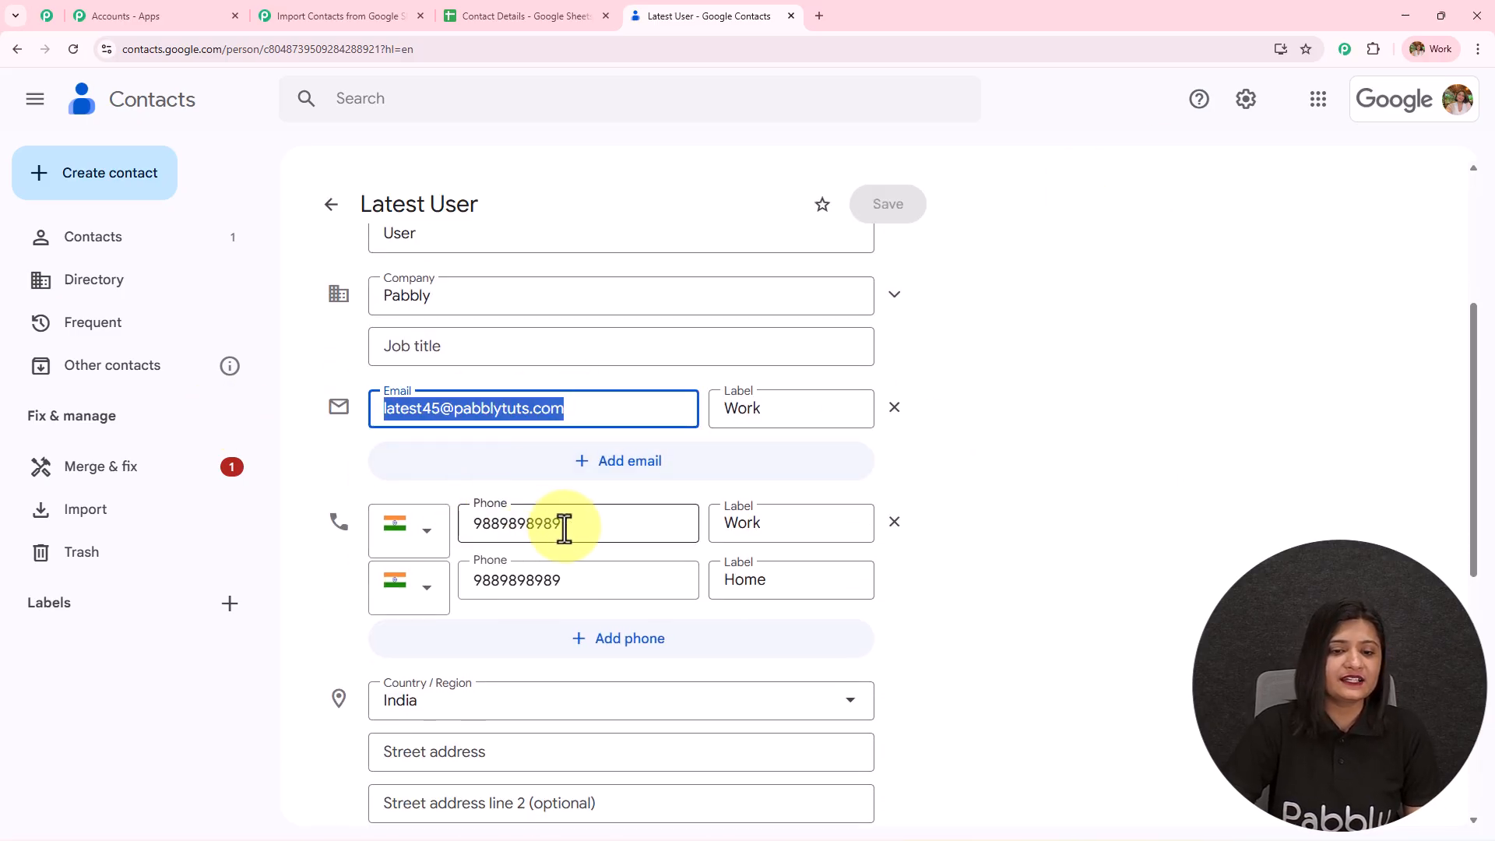
double_click(510, 536)
scroll(1039, 475, up, 4)
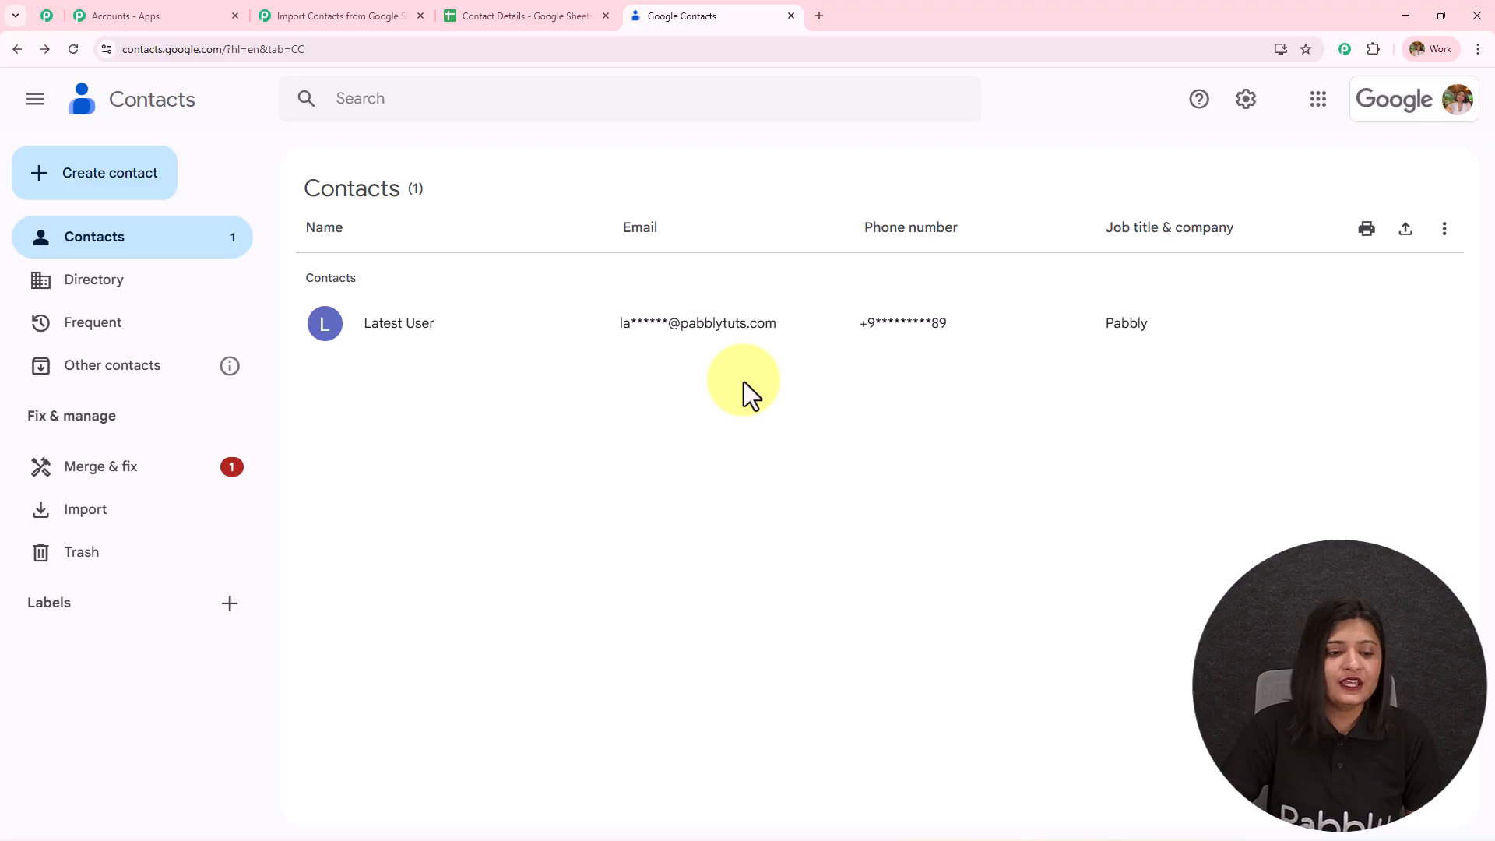
click(229, 605)
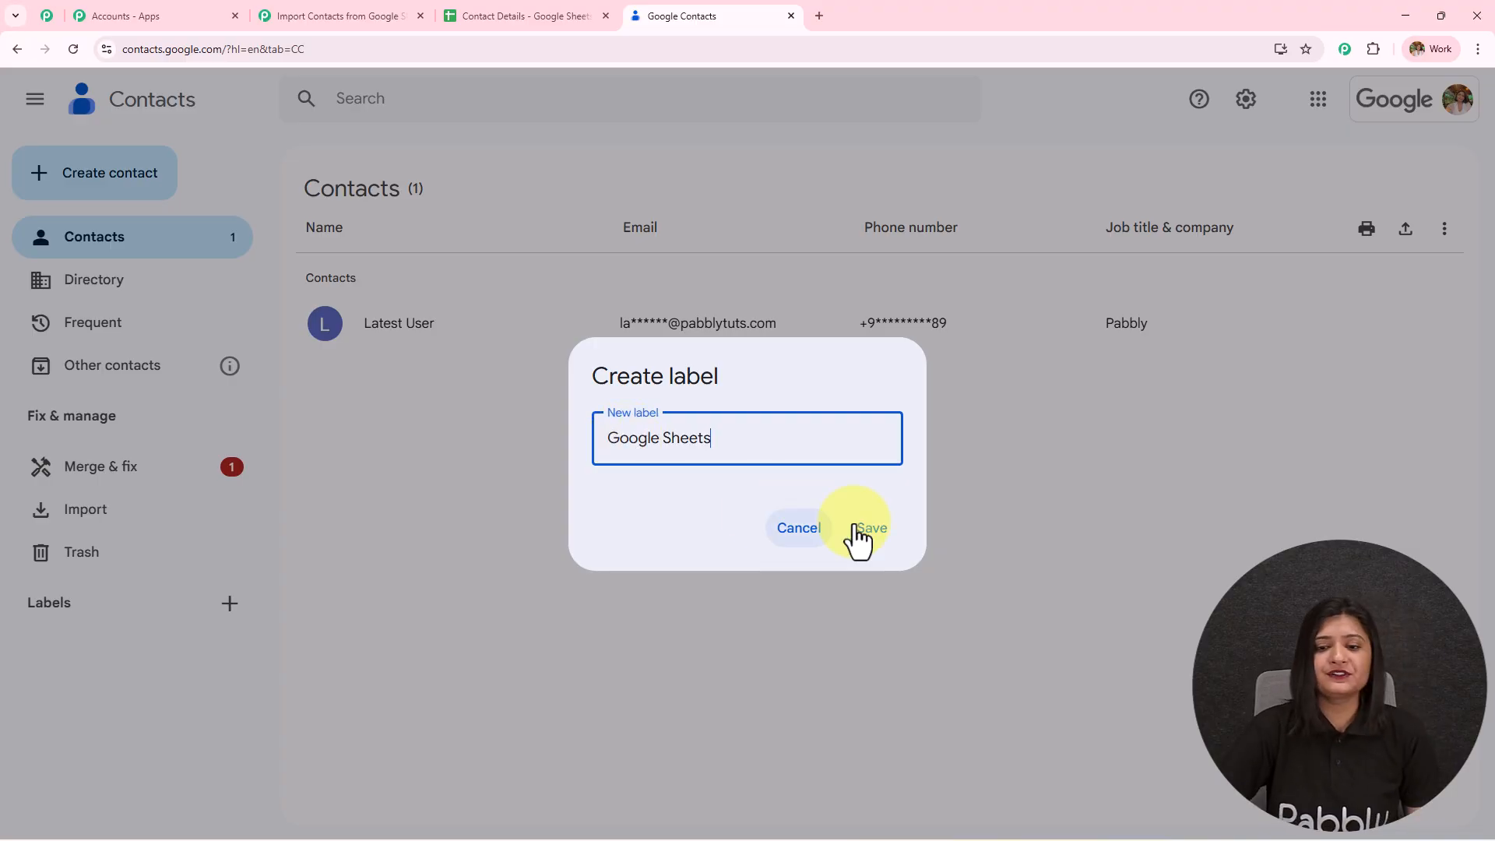
click(863, 526)
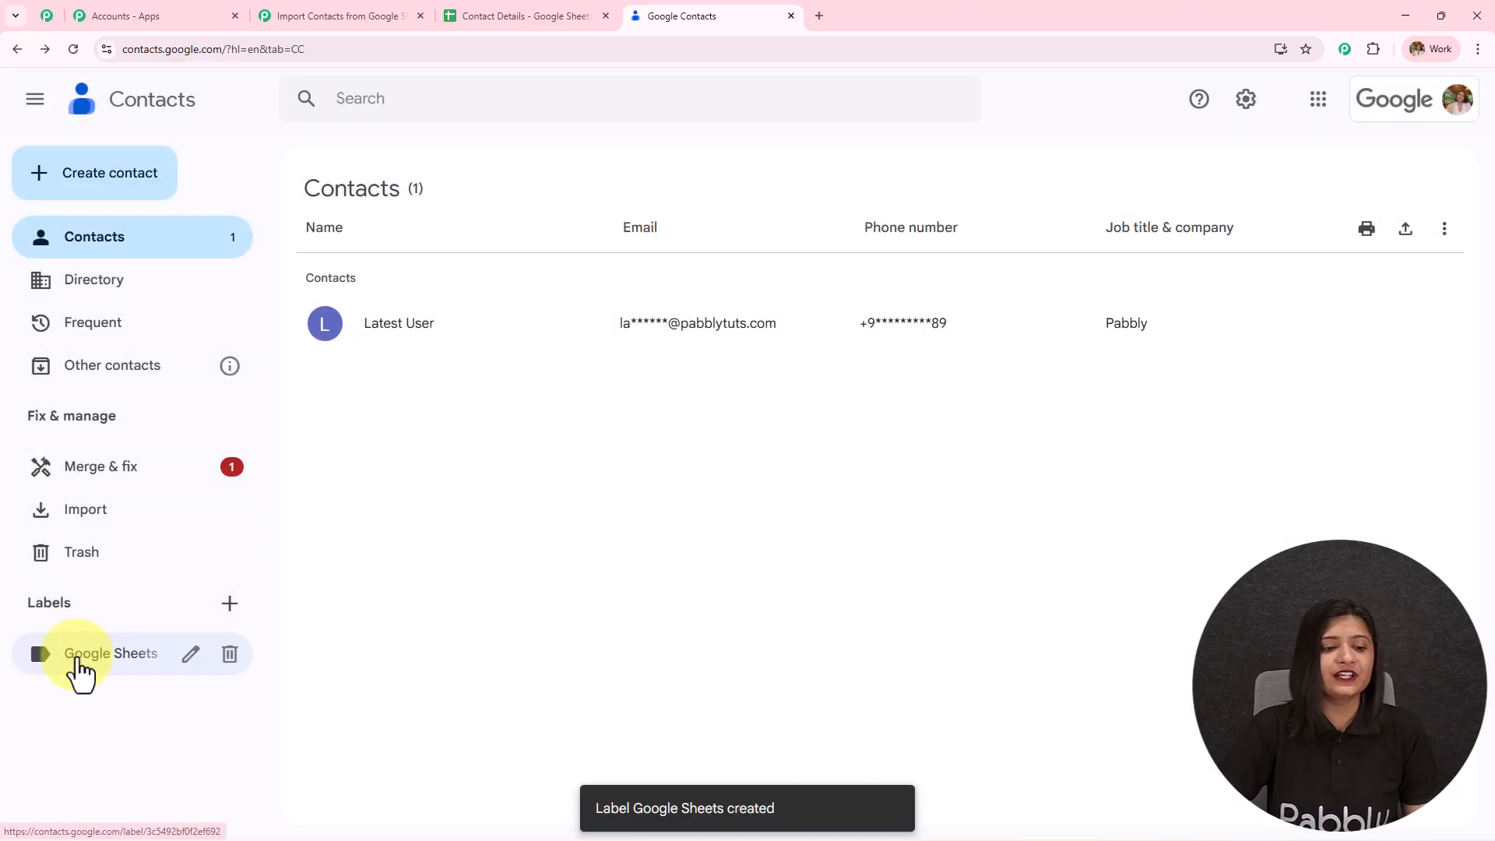
- Add a Google Contacts 'Add Contact to Group/Label' step after Create Contact, using the existing connection
click(364, 14)
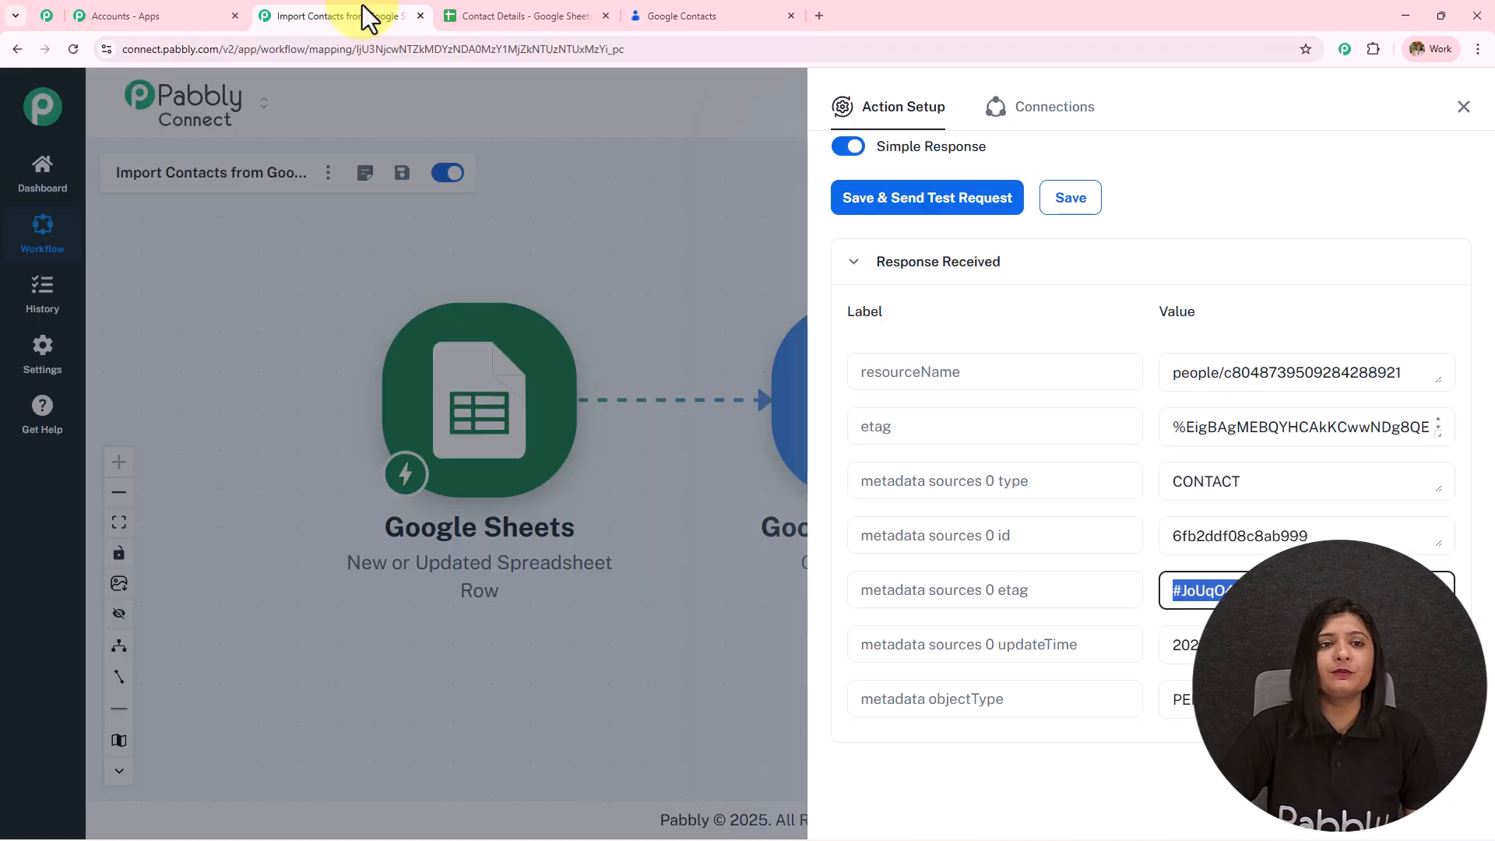
click(1464, 109)
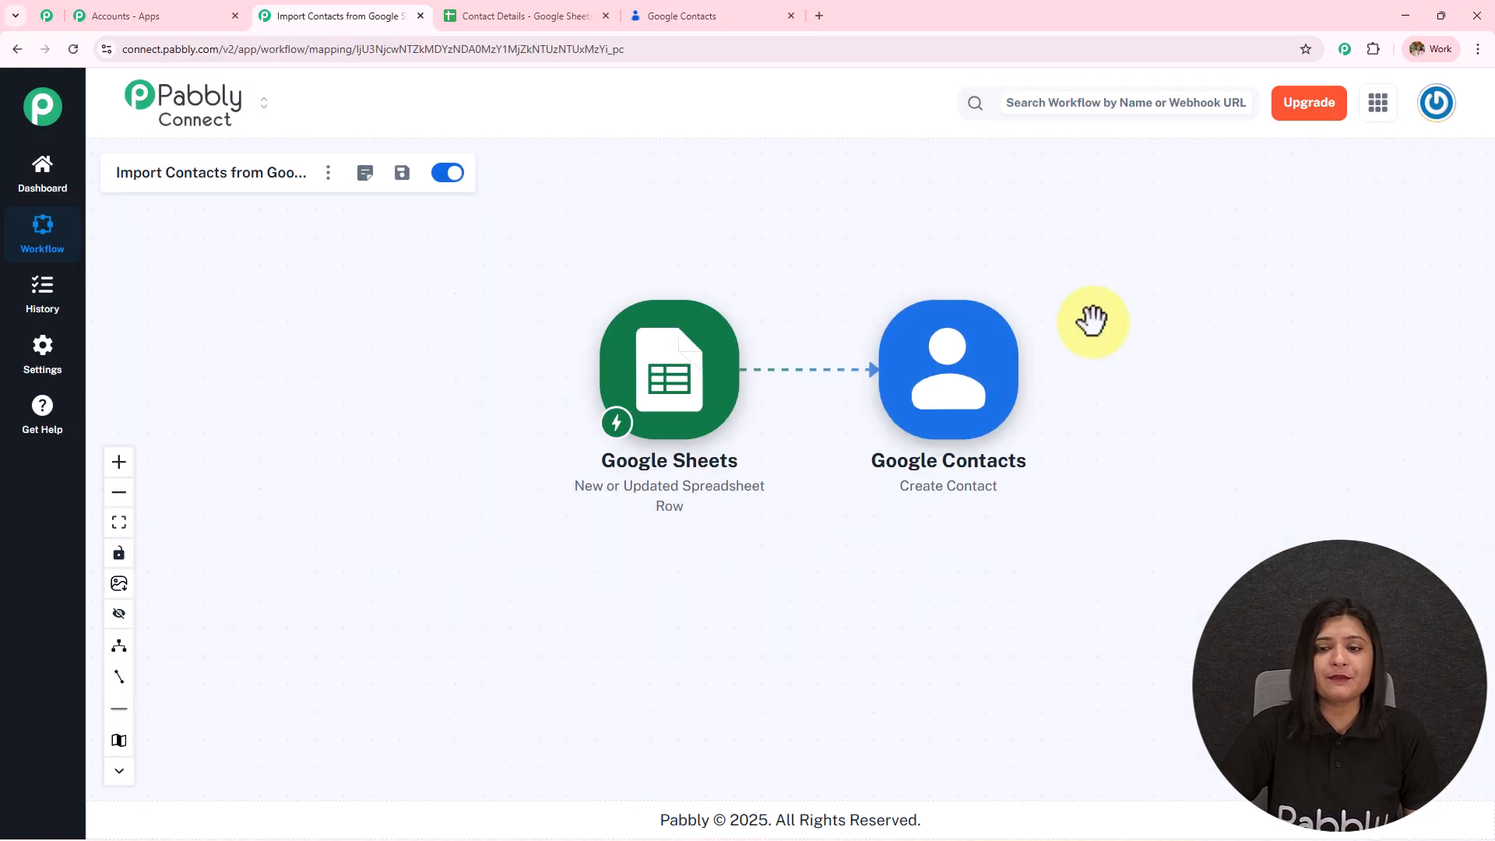
click(814, 389)
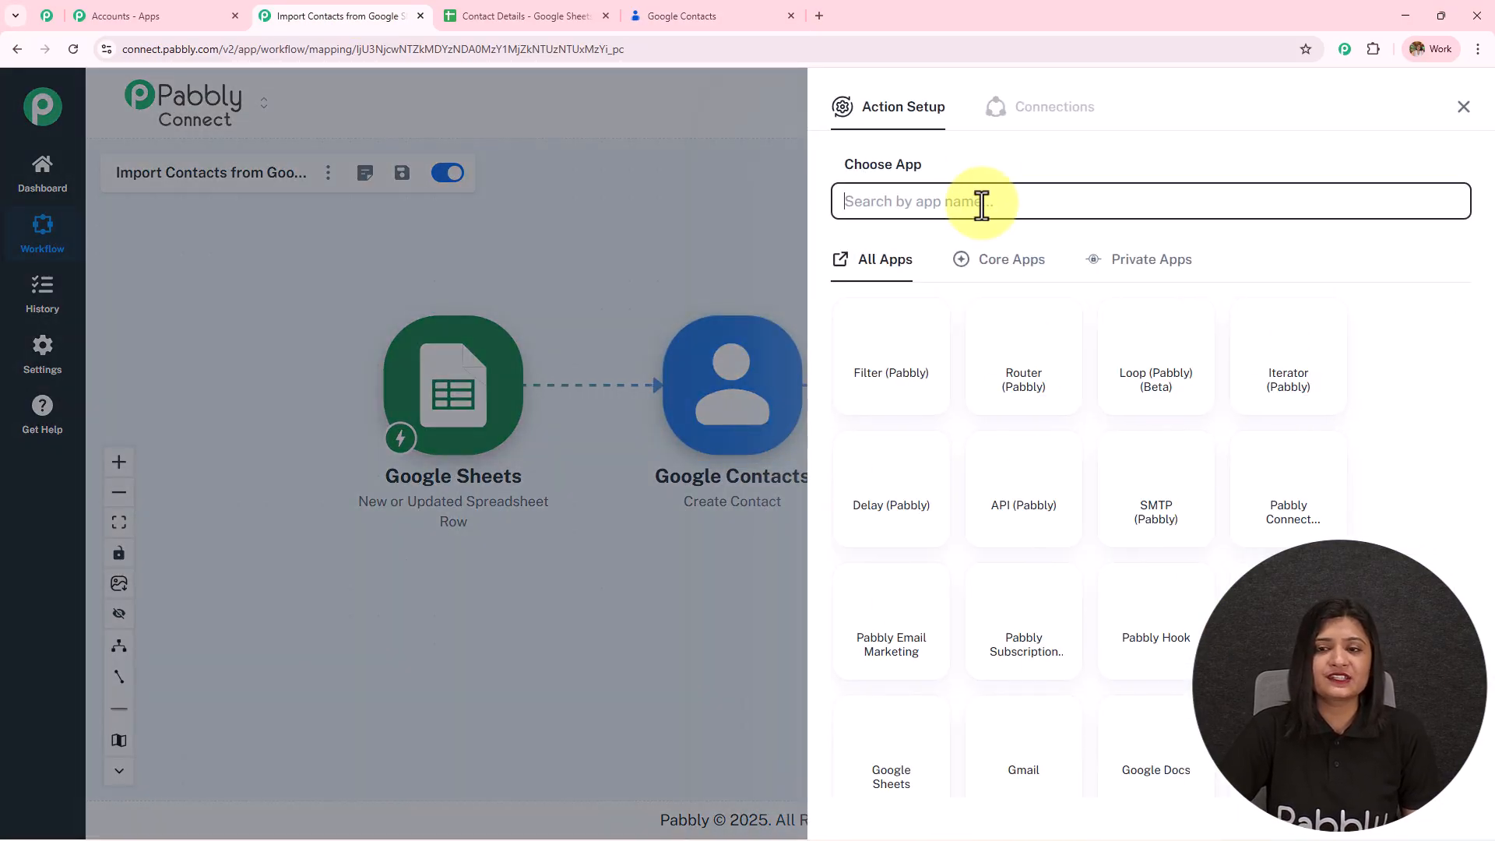
text(G)
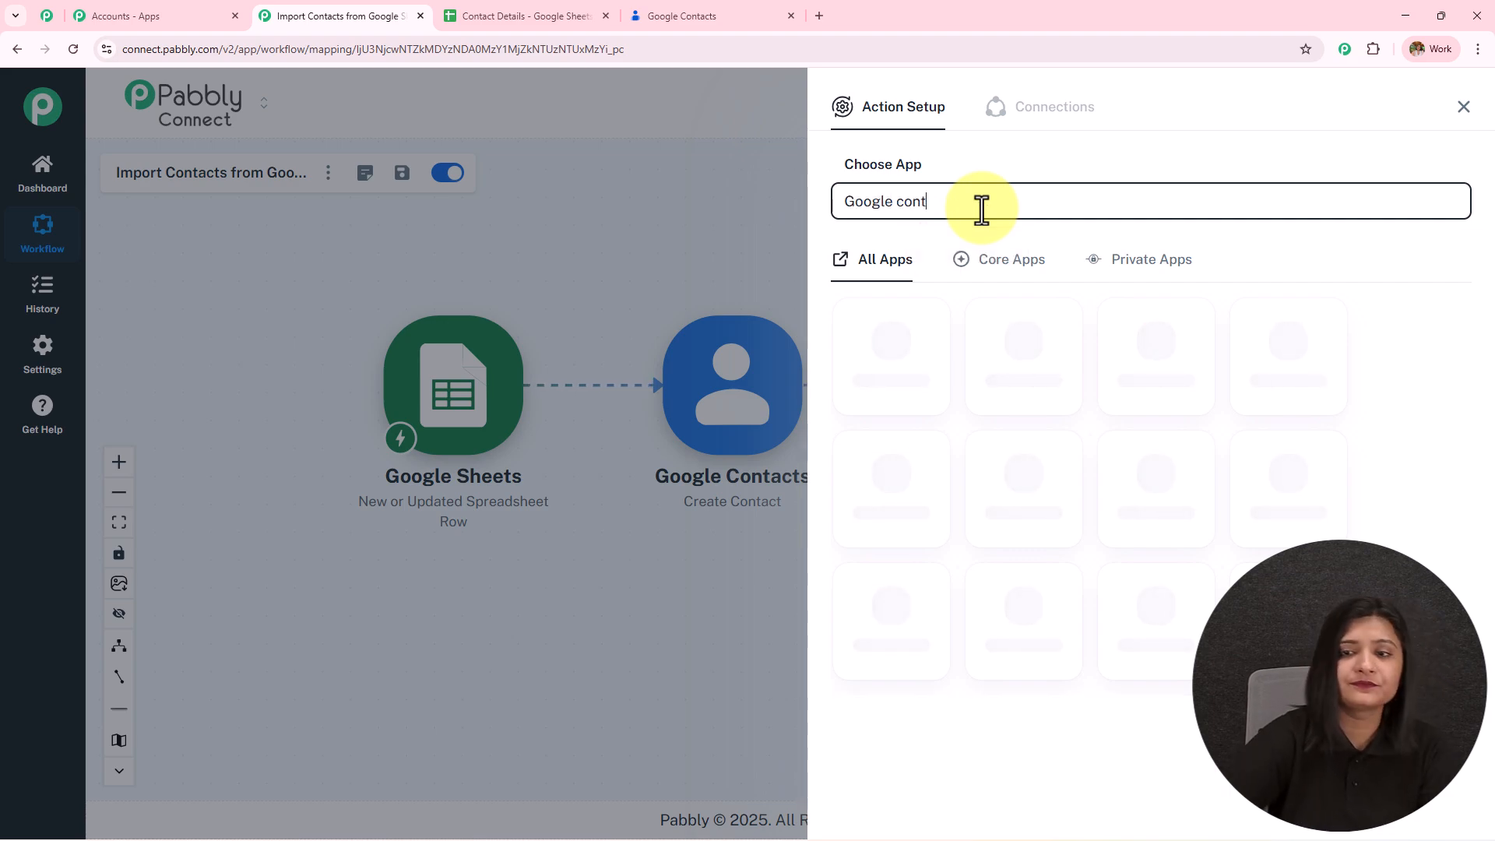
text(oogle cont)
click(874, 358)
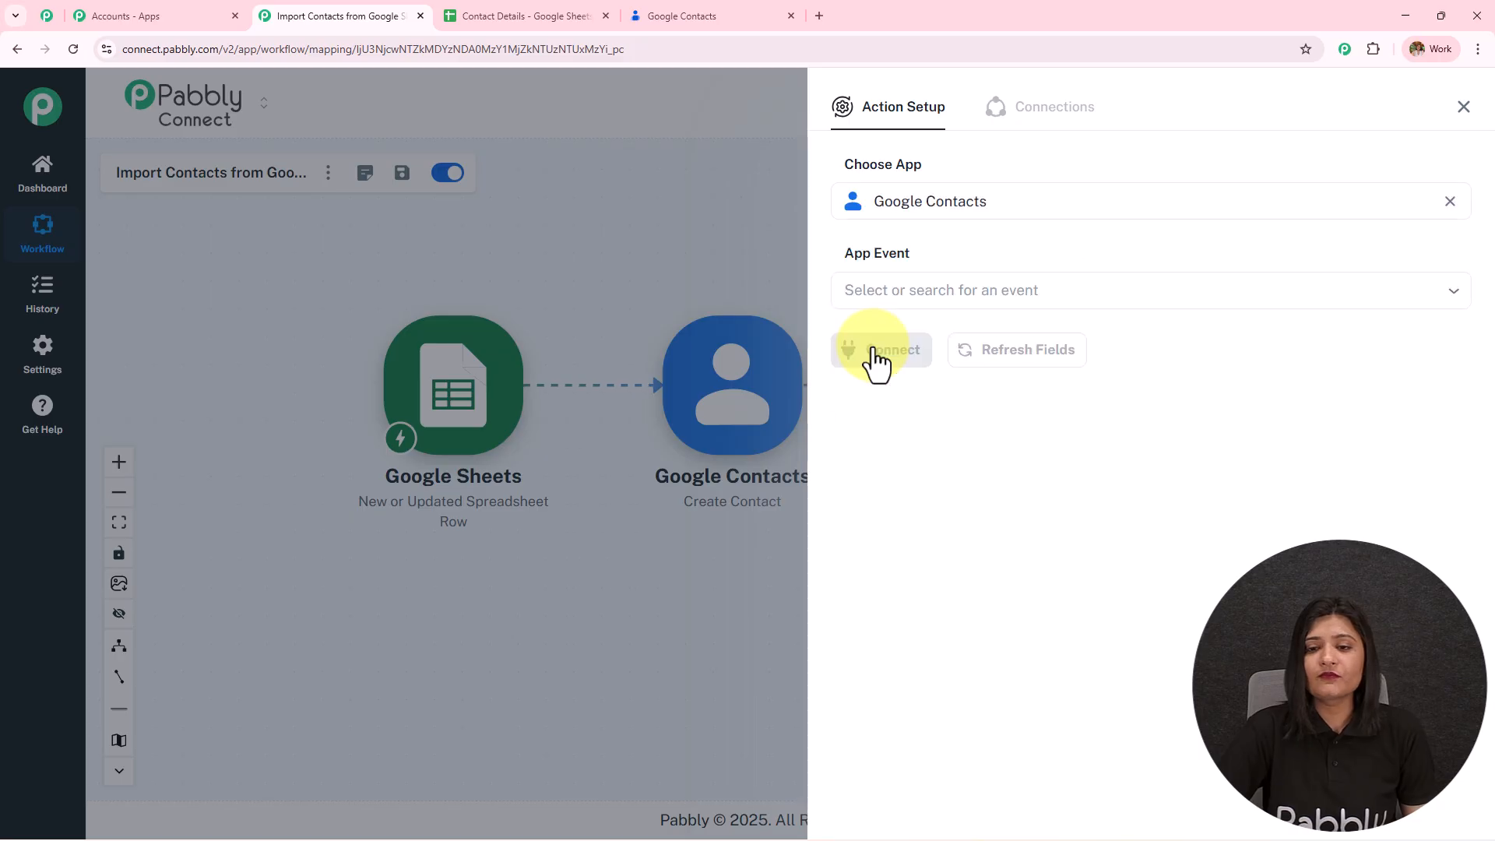
click(999, 291)
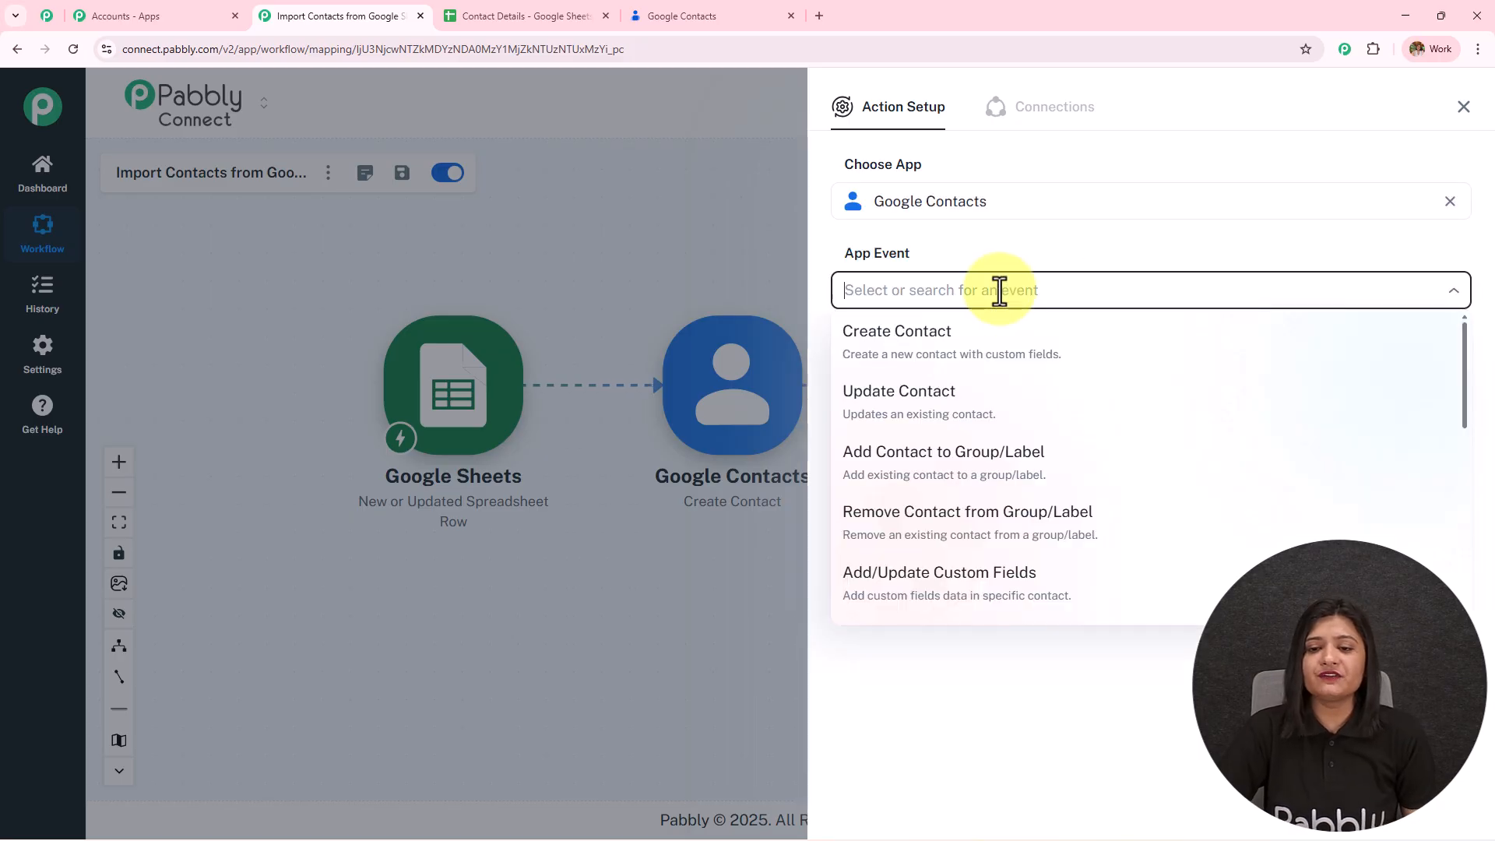
click(1068, 467)
click(876, 348)
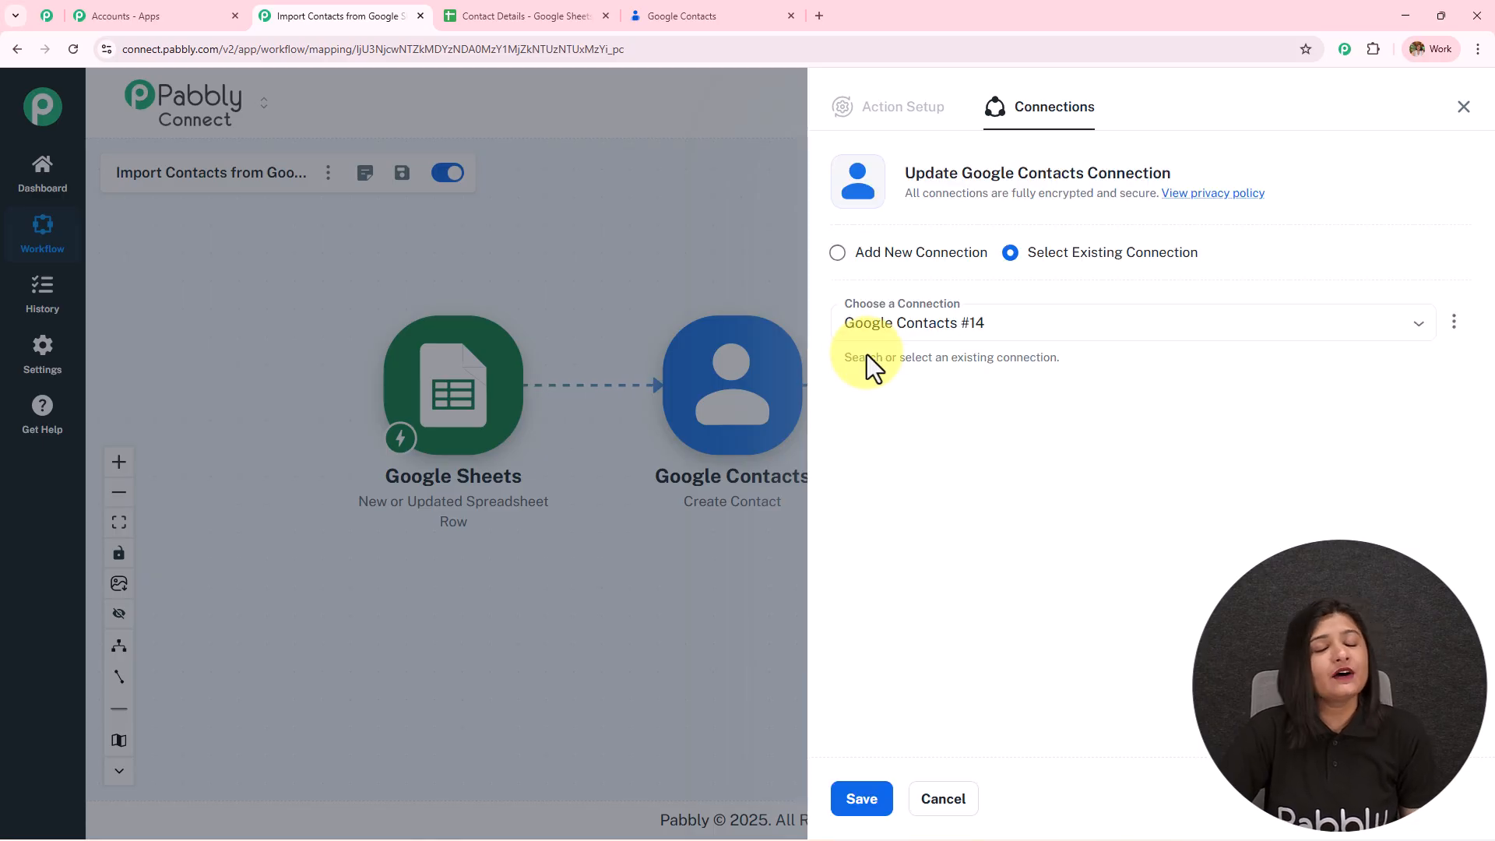
- Save the existing connection and set the Group to the Google Sheets label
click(861, 810)
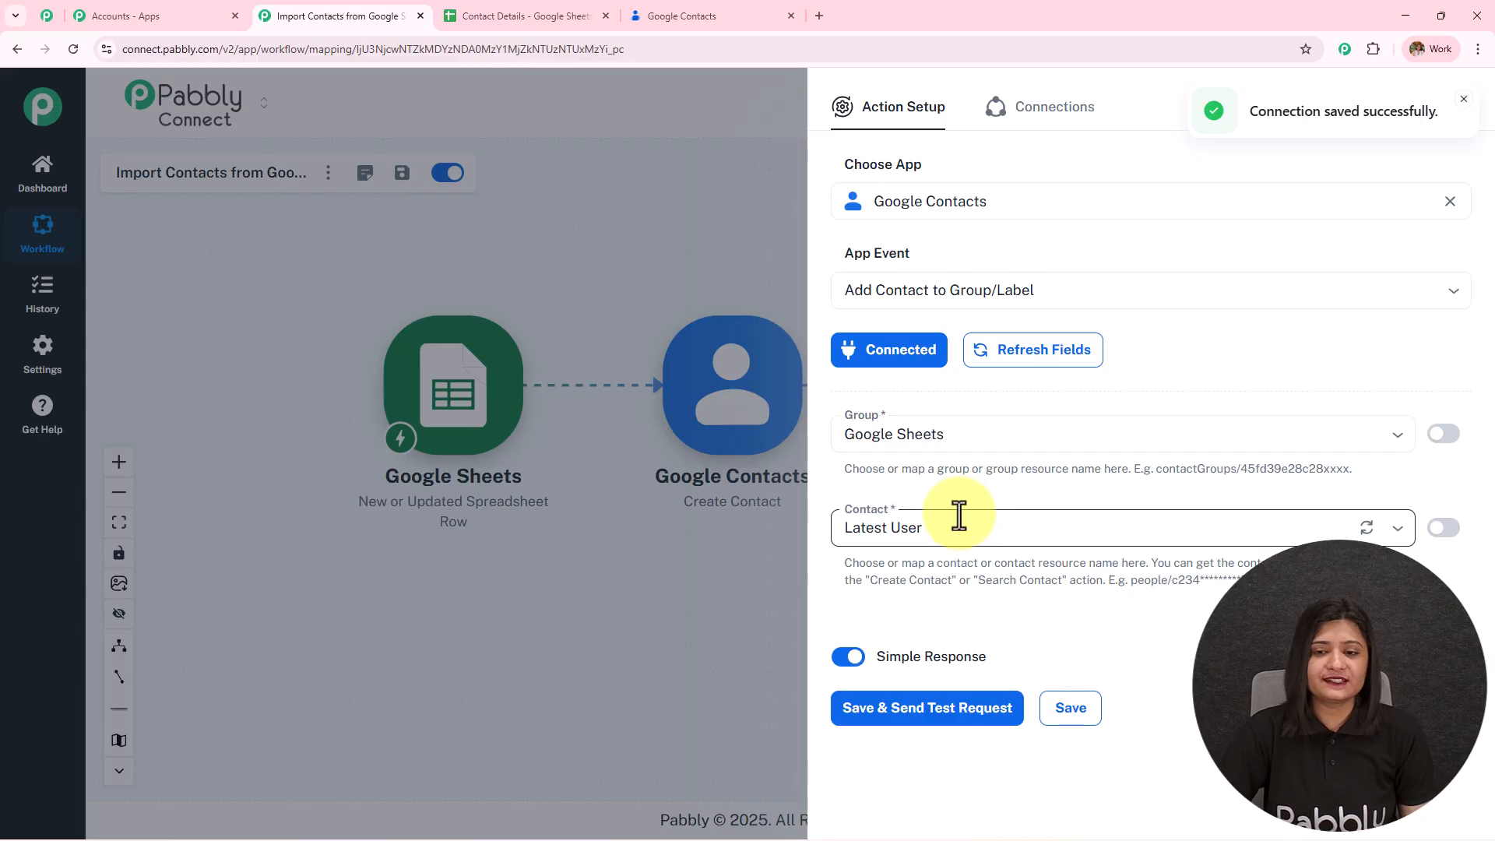
click(1399, 442)
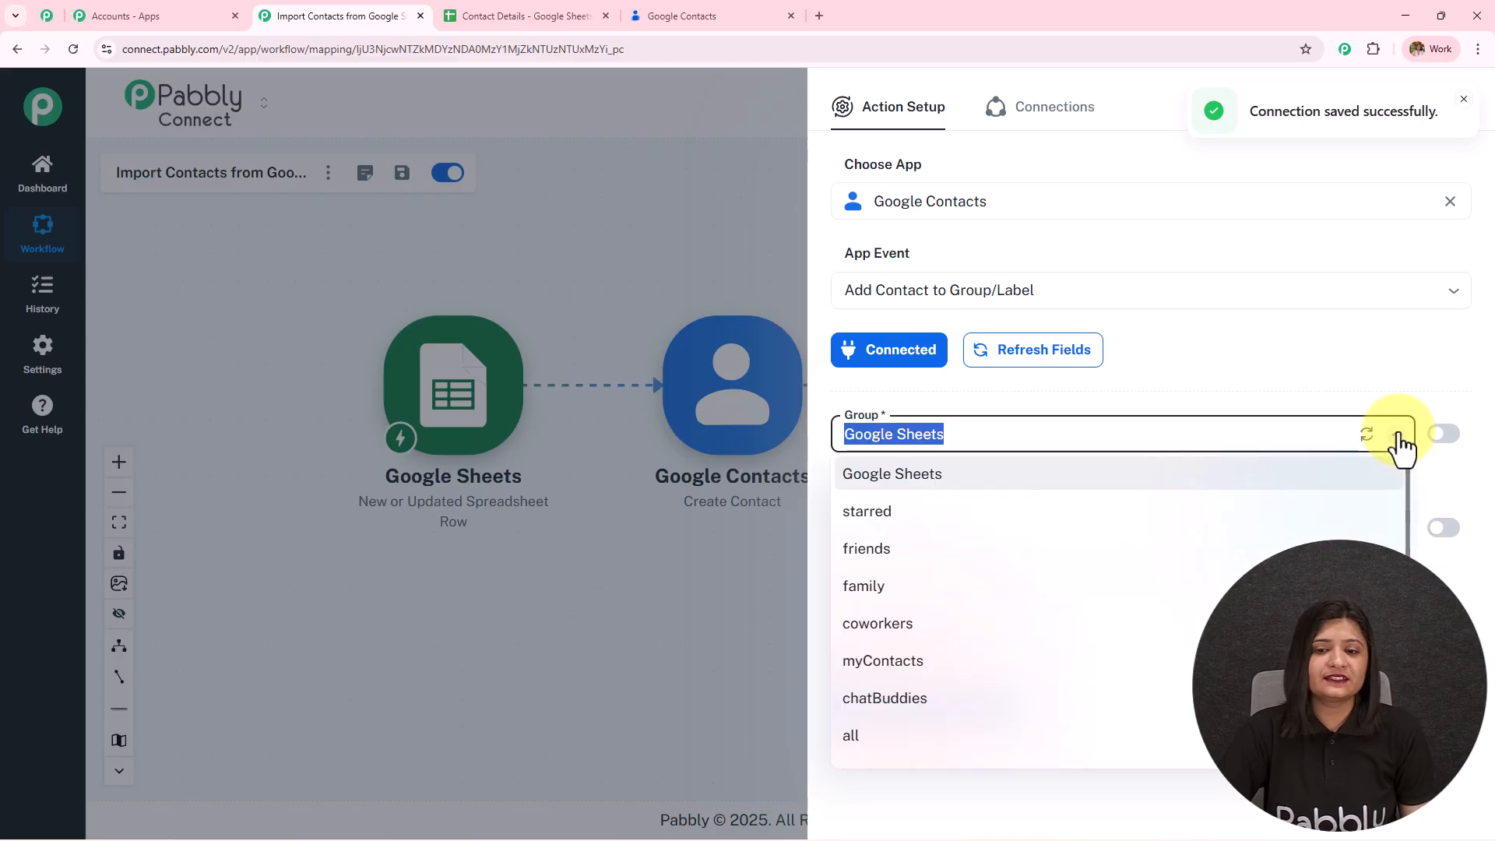
click(911, 492)
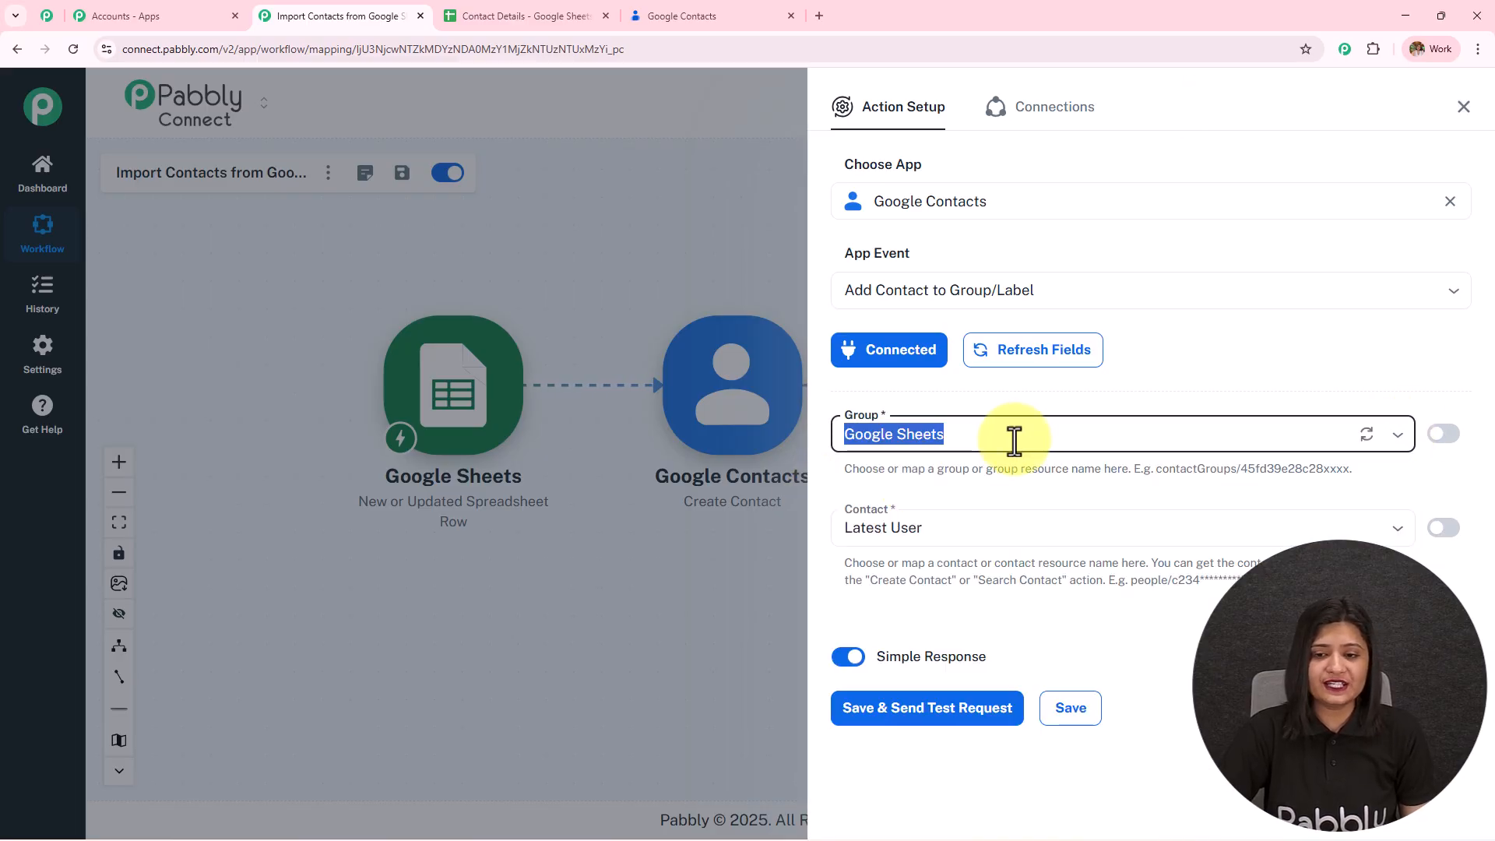
click(944, 524)
click(945, 494)
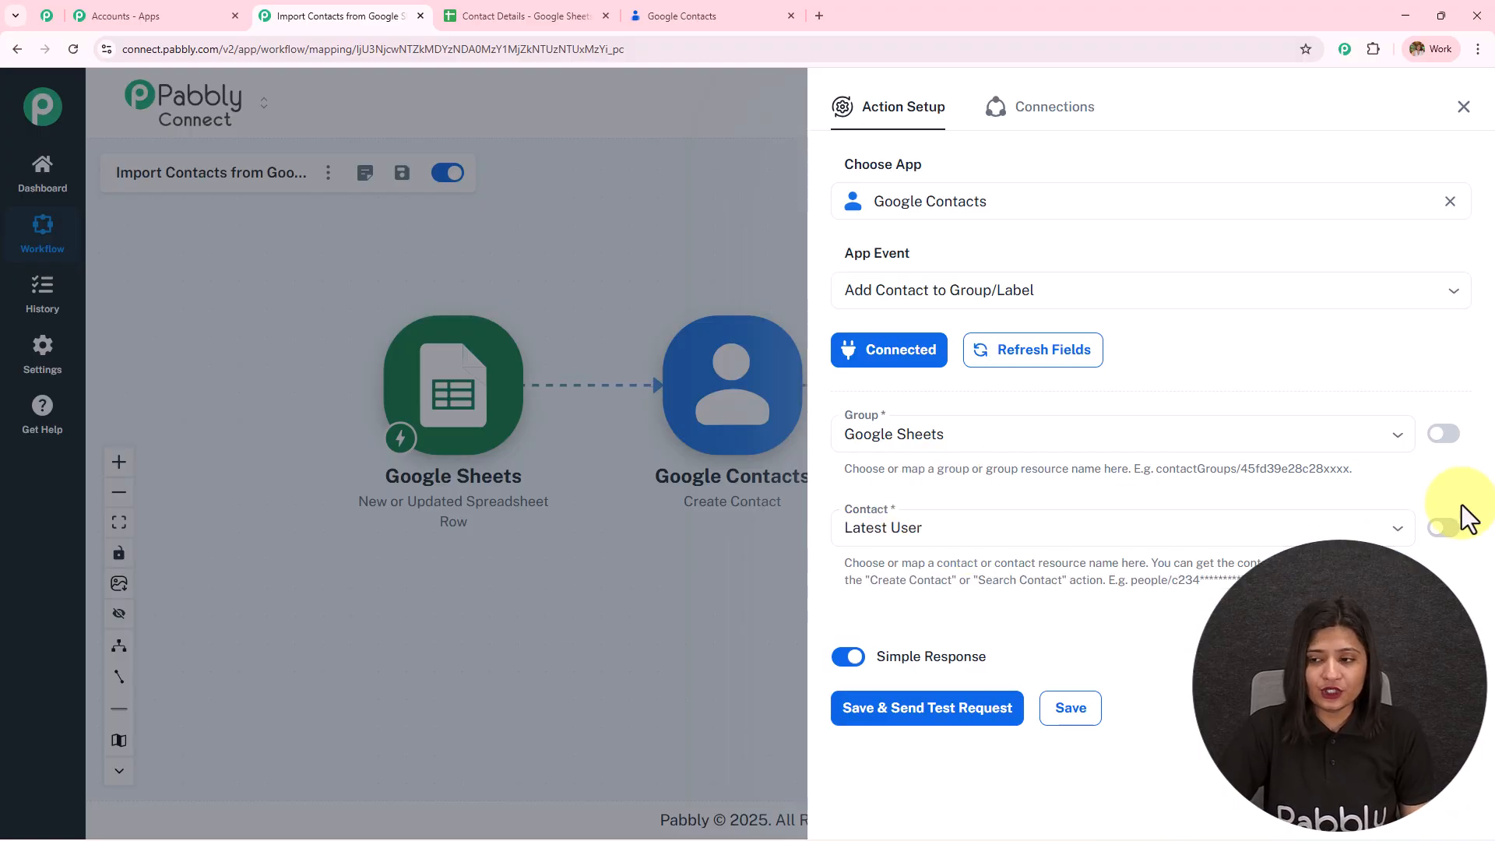
- Map Contact to Create Contact's resourceName, then save and send a test request
click(1445, 531)
click(884, 527)
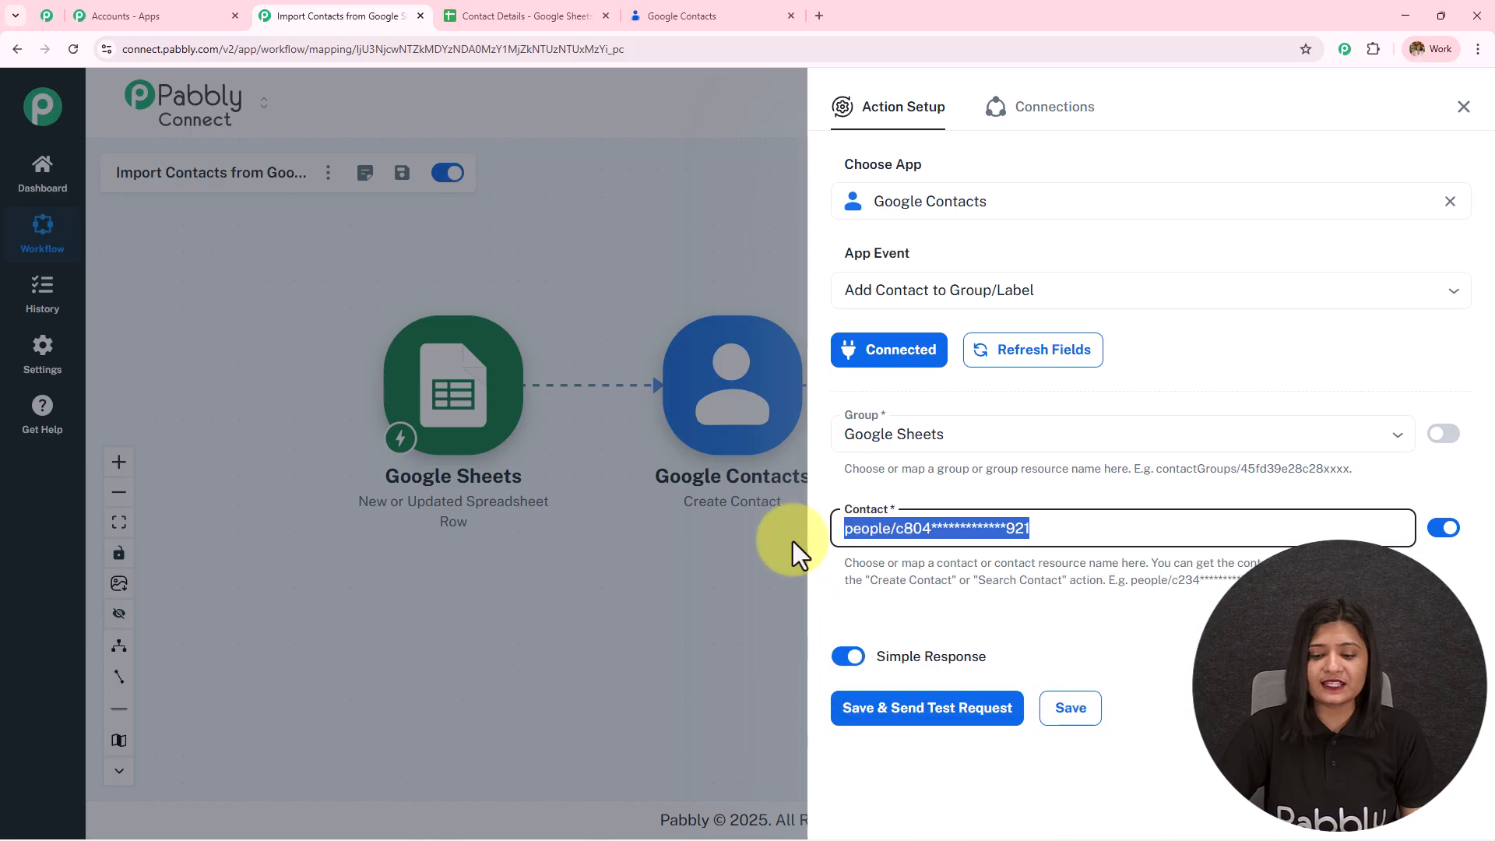
key(BackSpace)
click(941, 528)
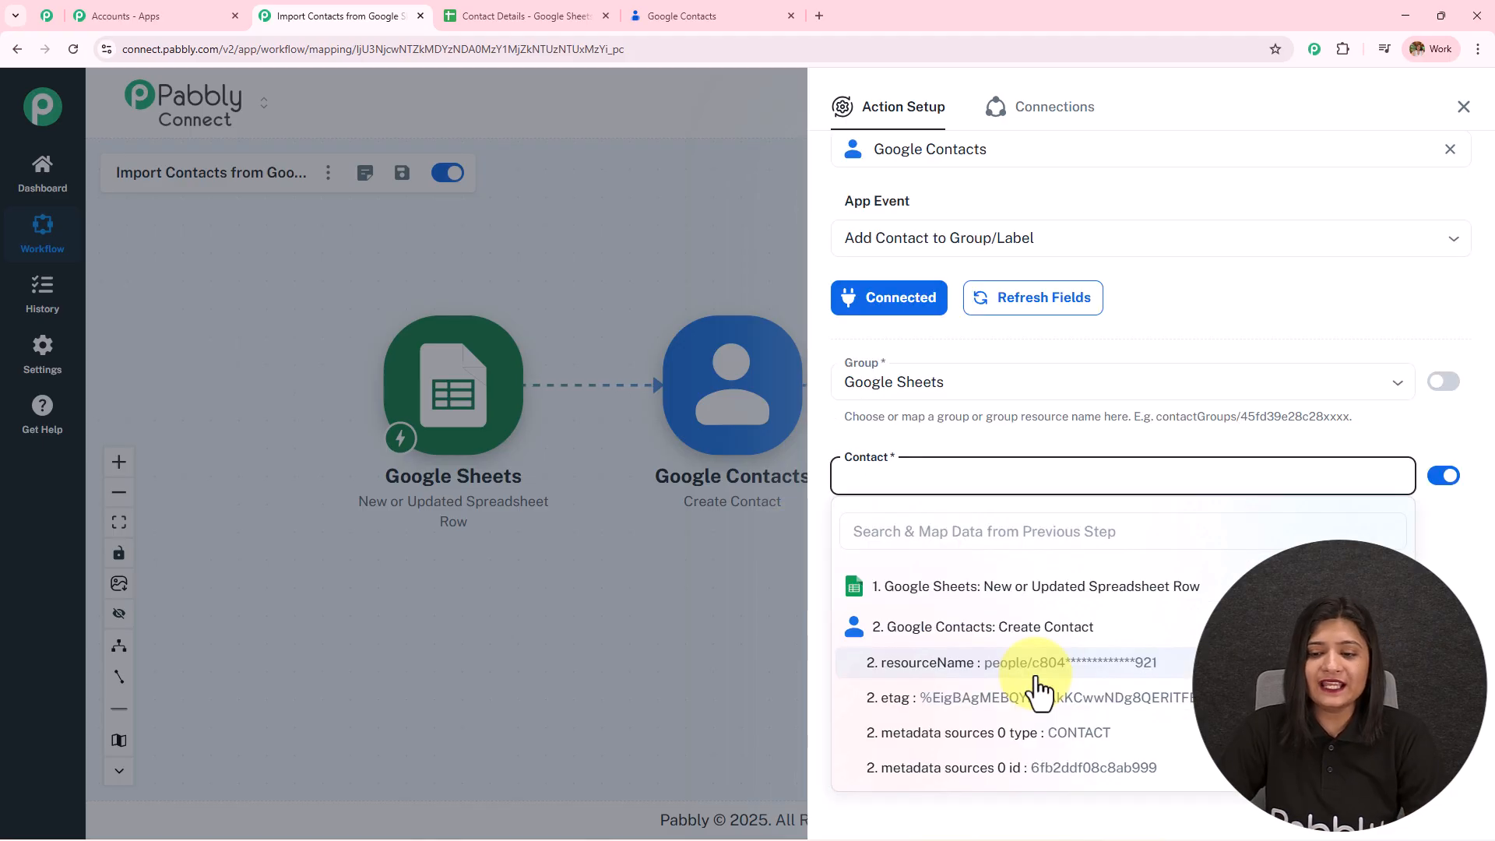
click(1043, 681)
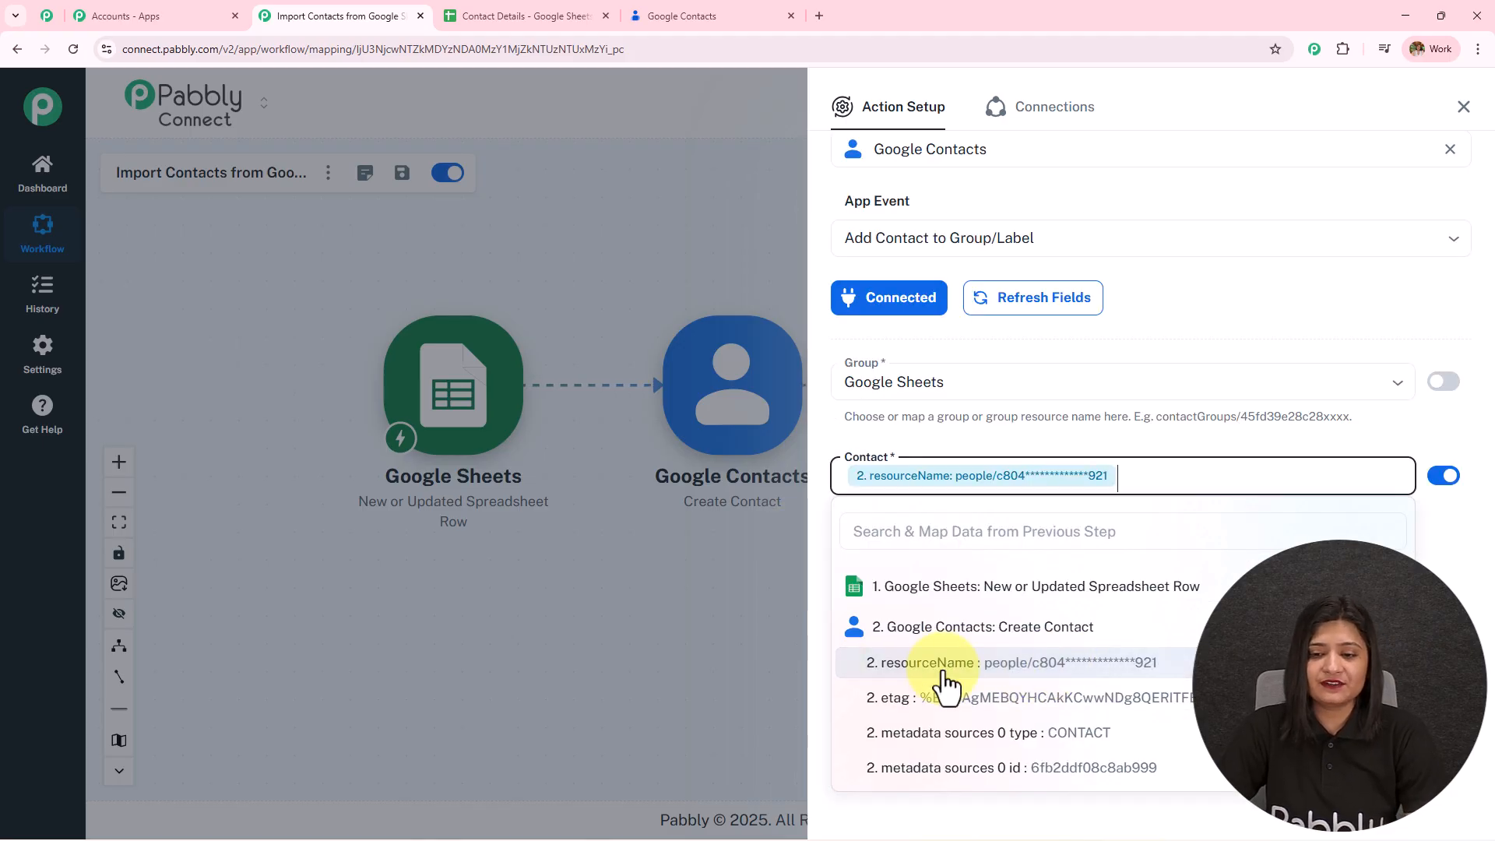
click(1099, 436)
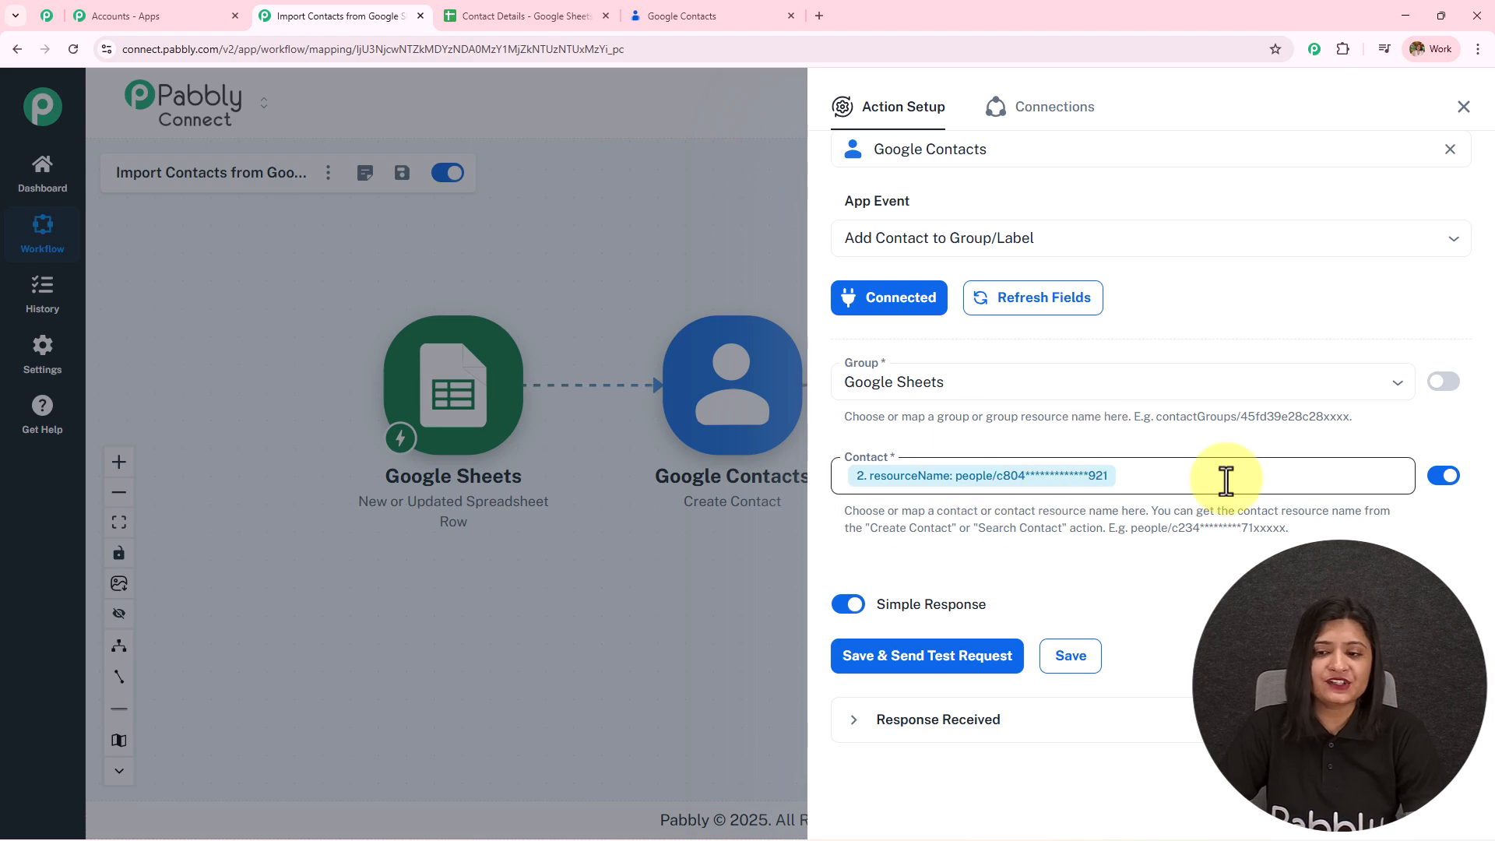
click(941, 660)
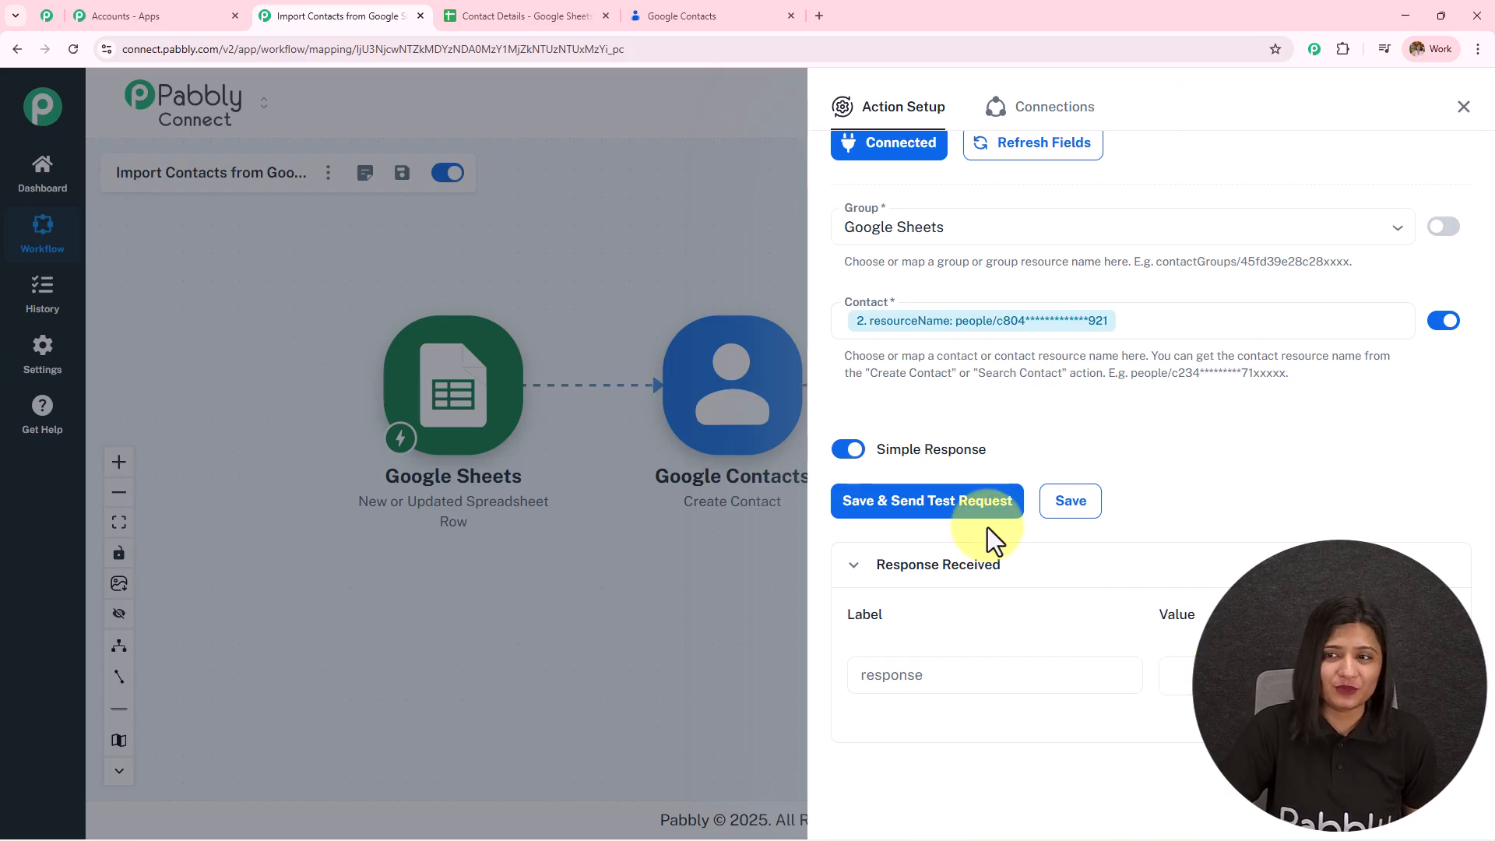
- Reload Google Contacts and open the Google Sheets label, showing 1 contact, Latest User
click(698, 17)
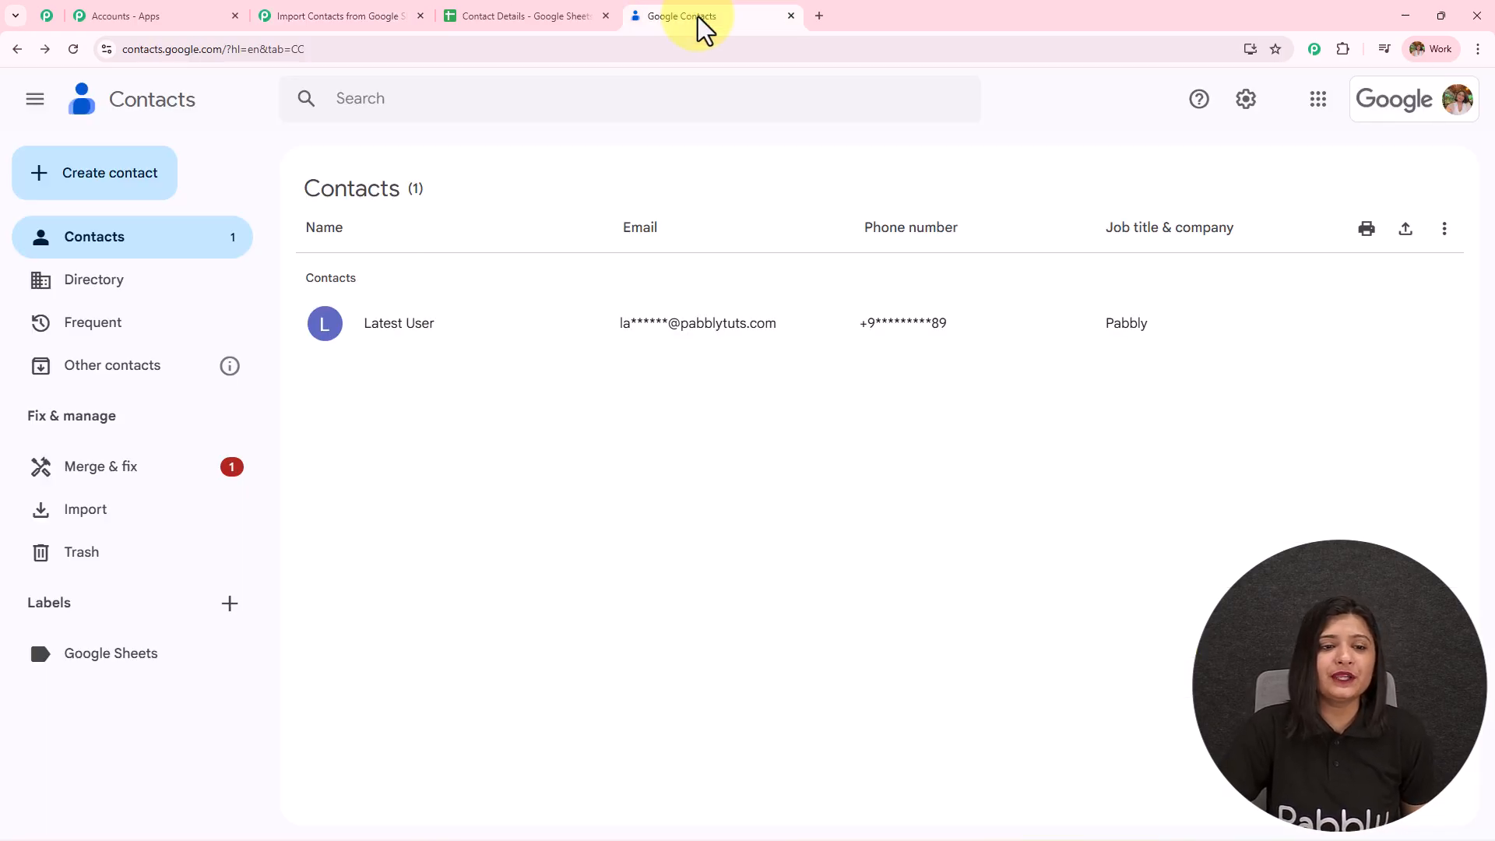
click(72, 50)
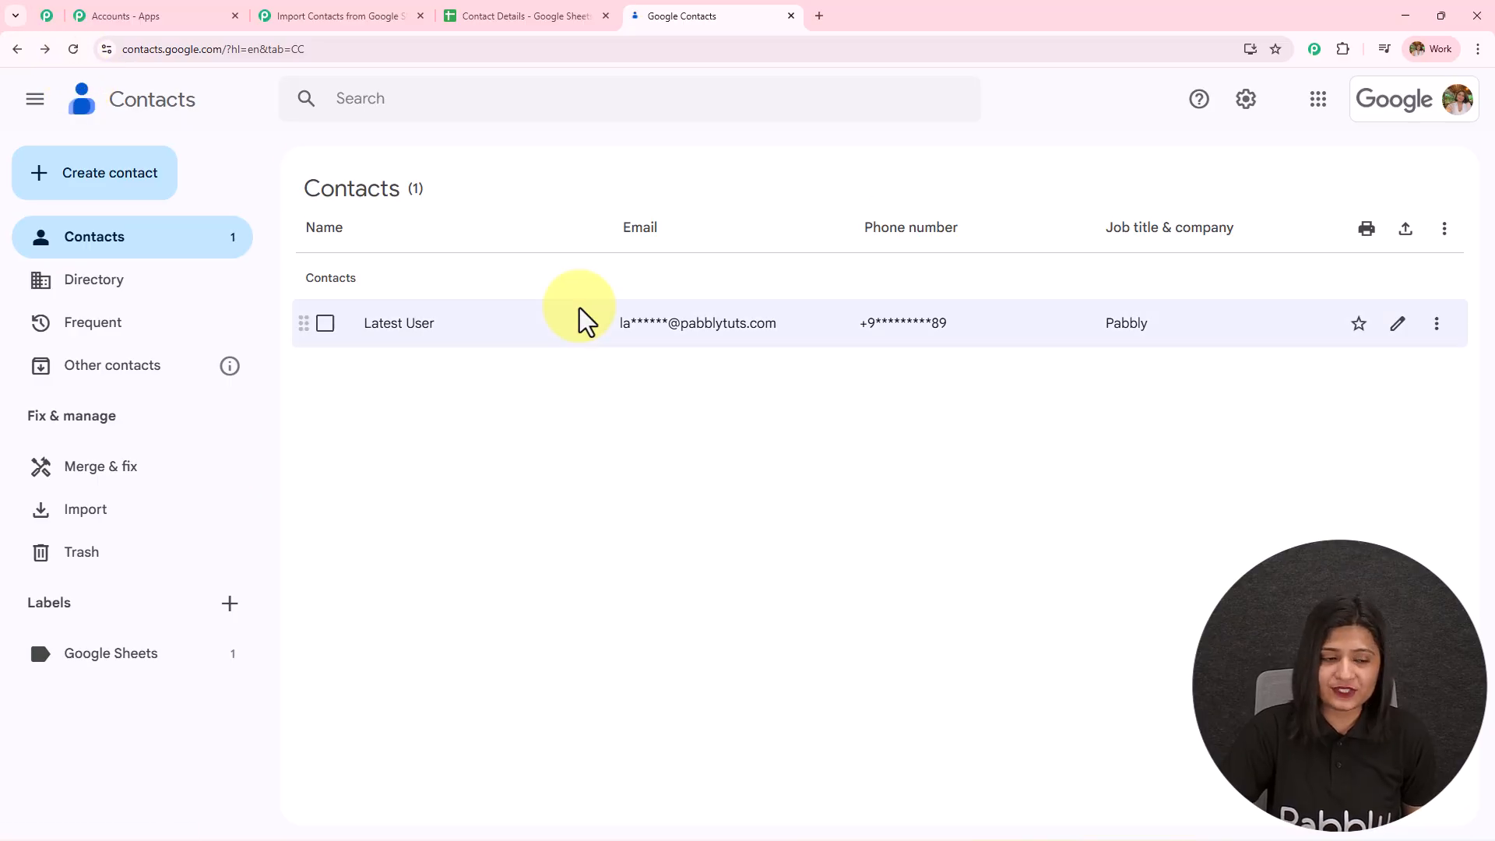
click(101, 658)
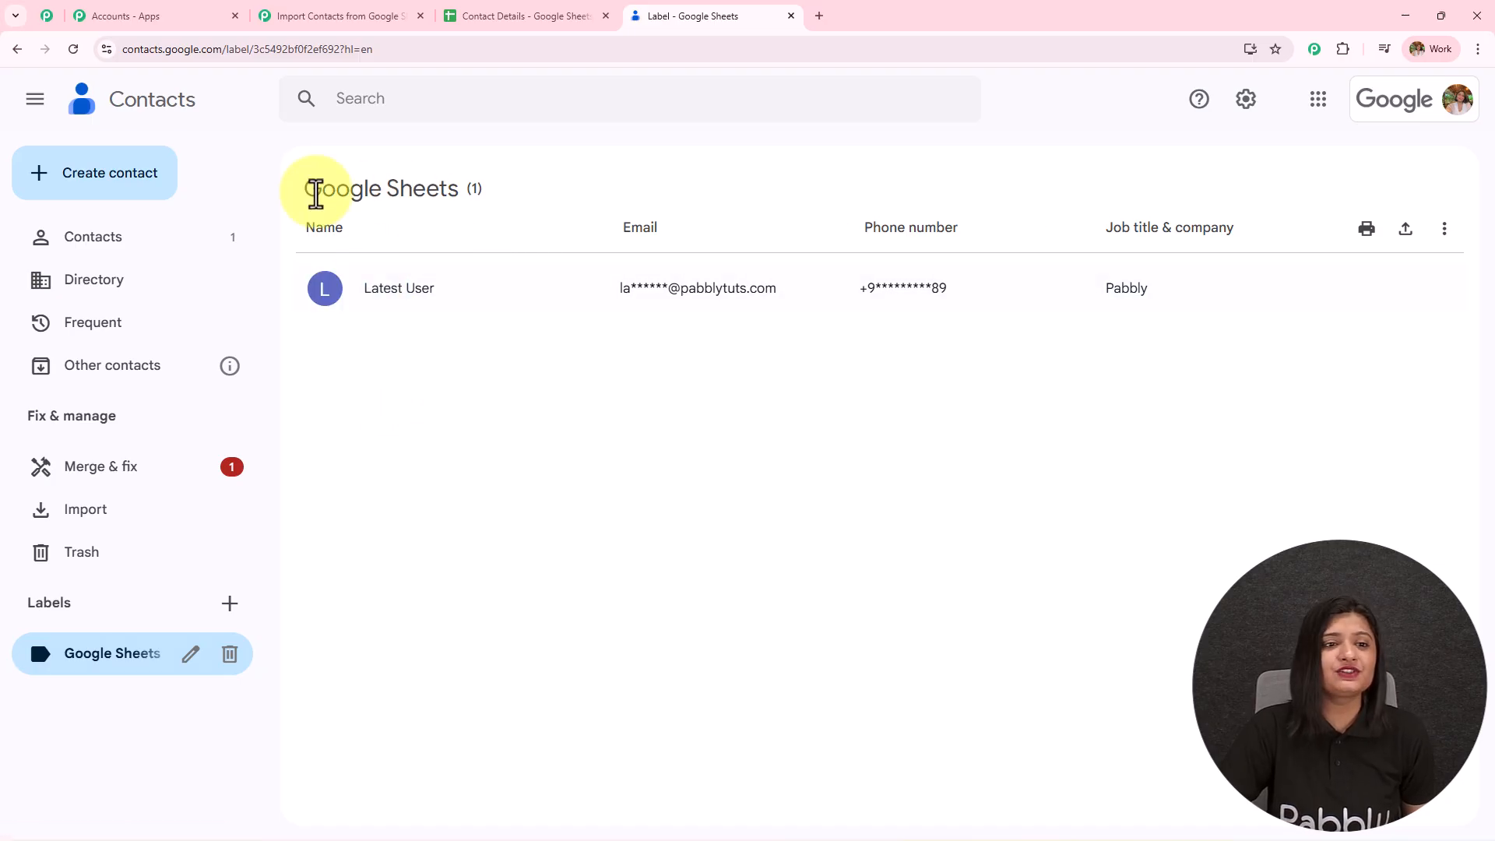
drag(302, 192, 581, 167)
click(553, 453)
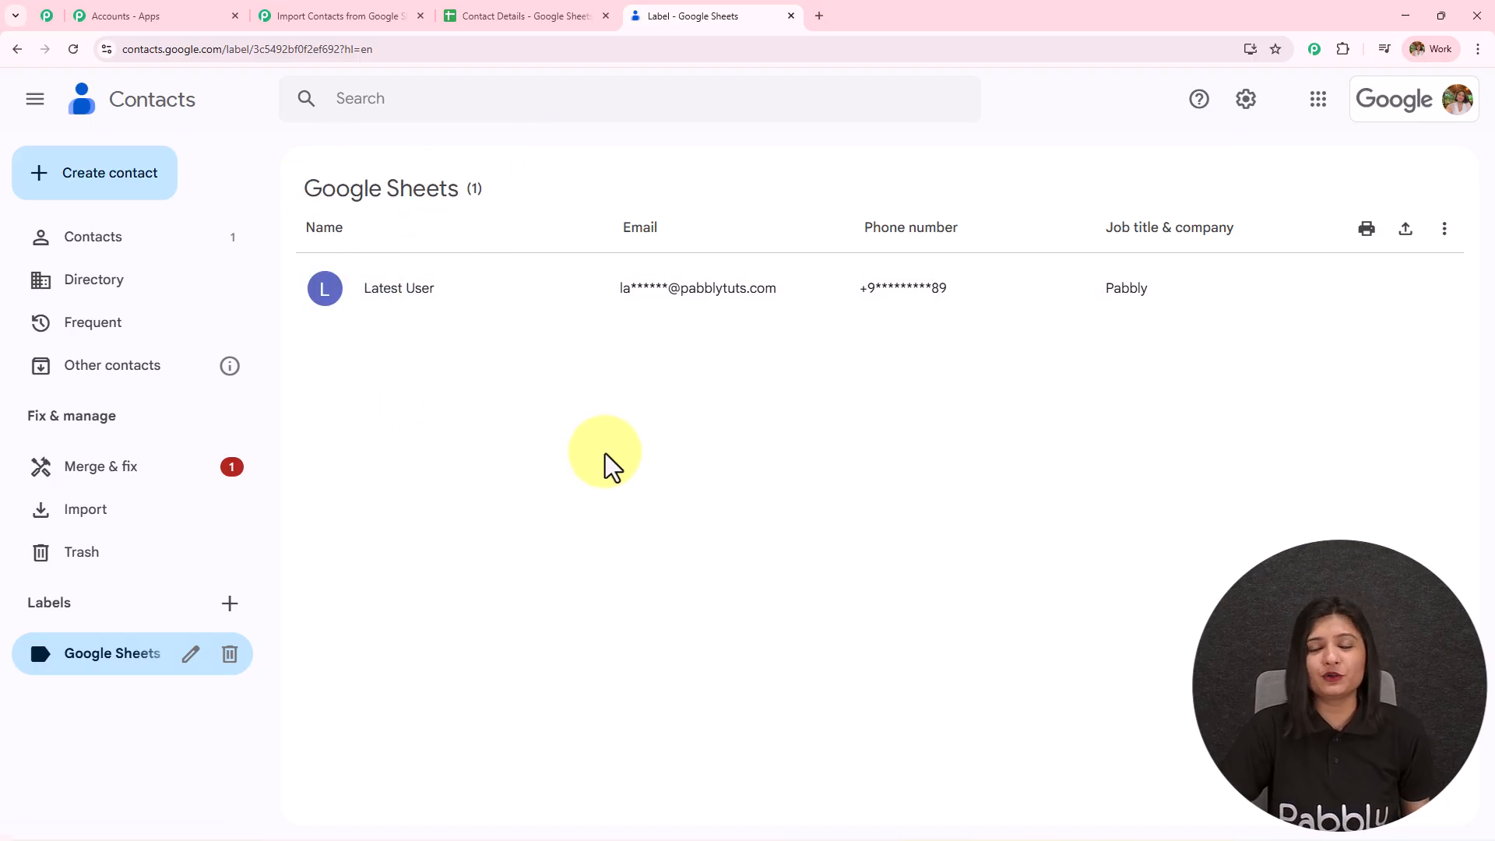
- Close Action Setup and compare the spreadsheet row, the label's contacts and the three-step workflow
click(334, 14)
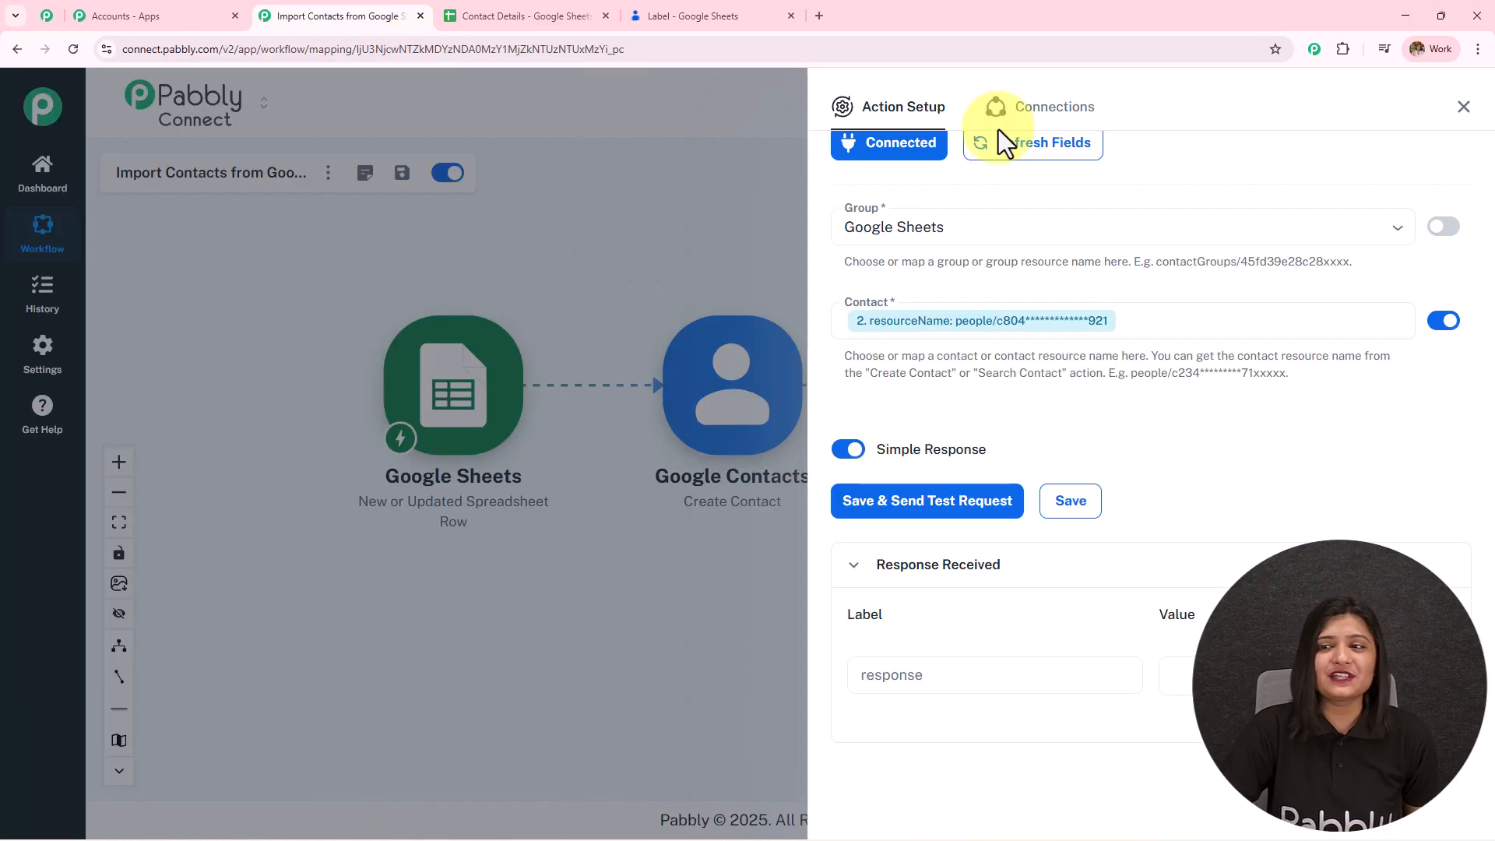
click(1458, 113)
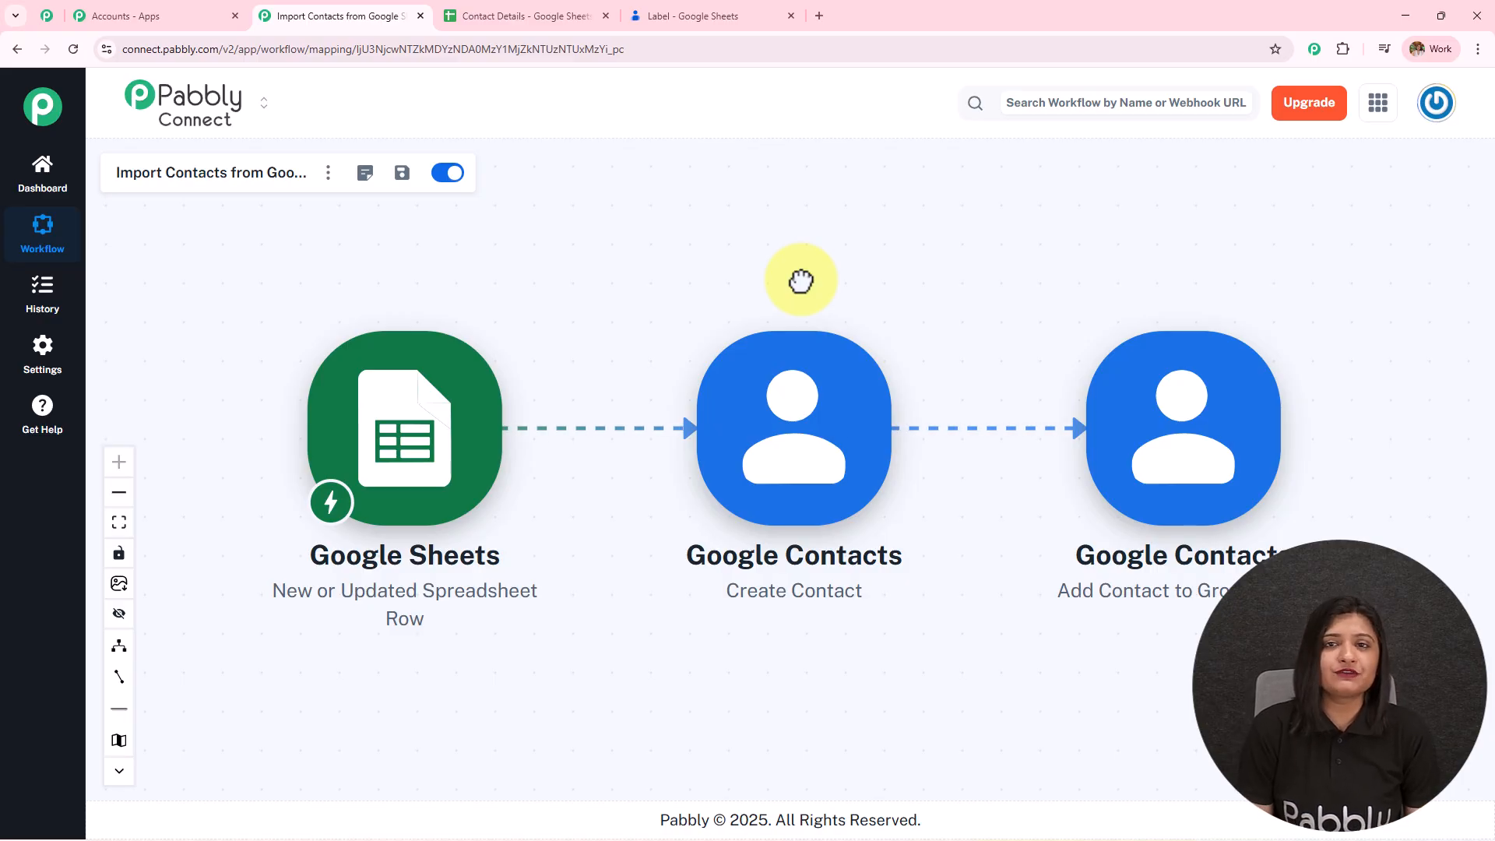
click(584, 14)
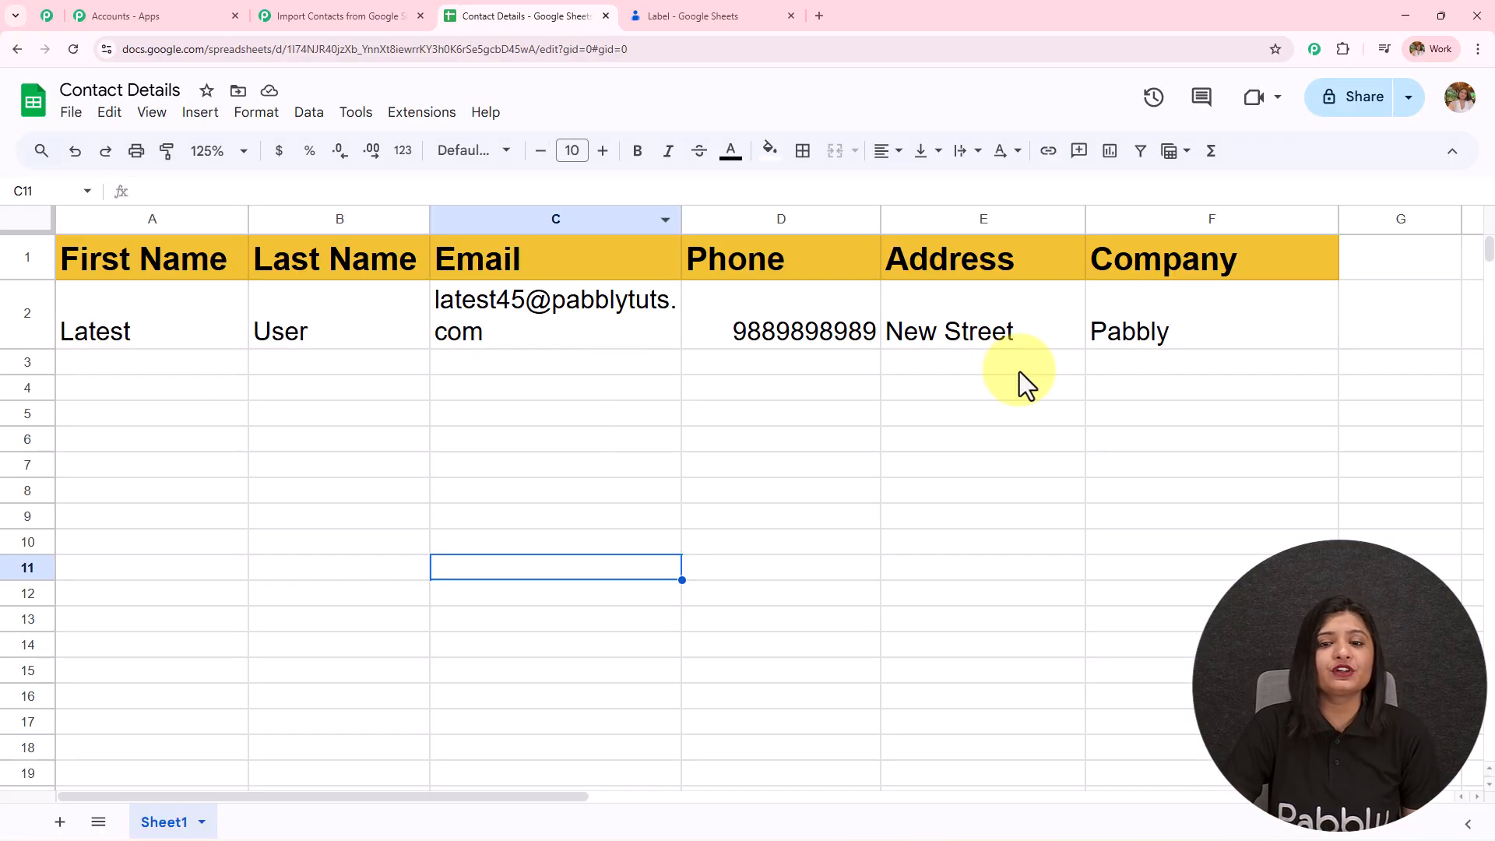
click(714, 14)
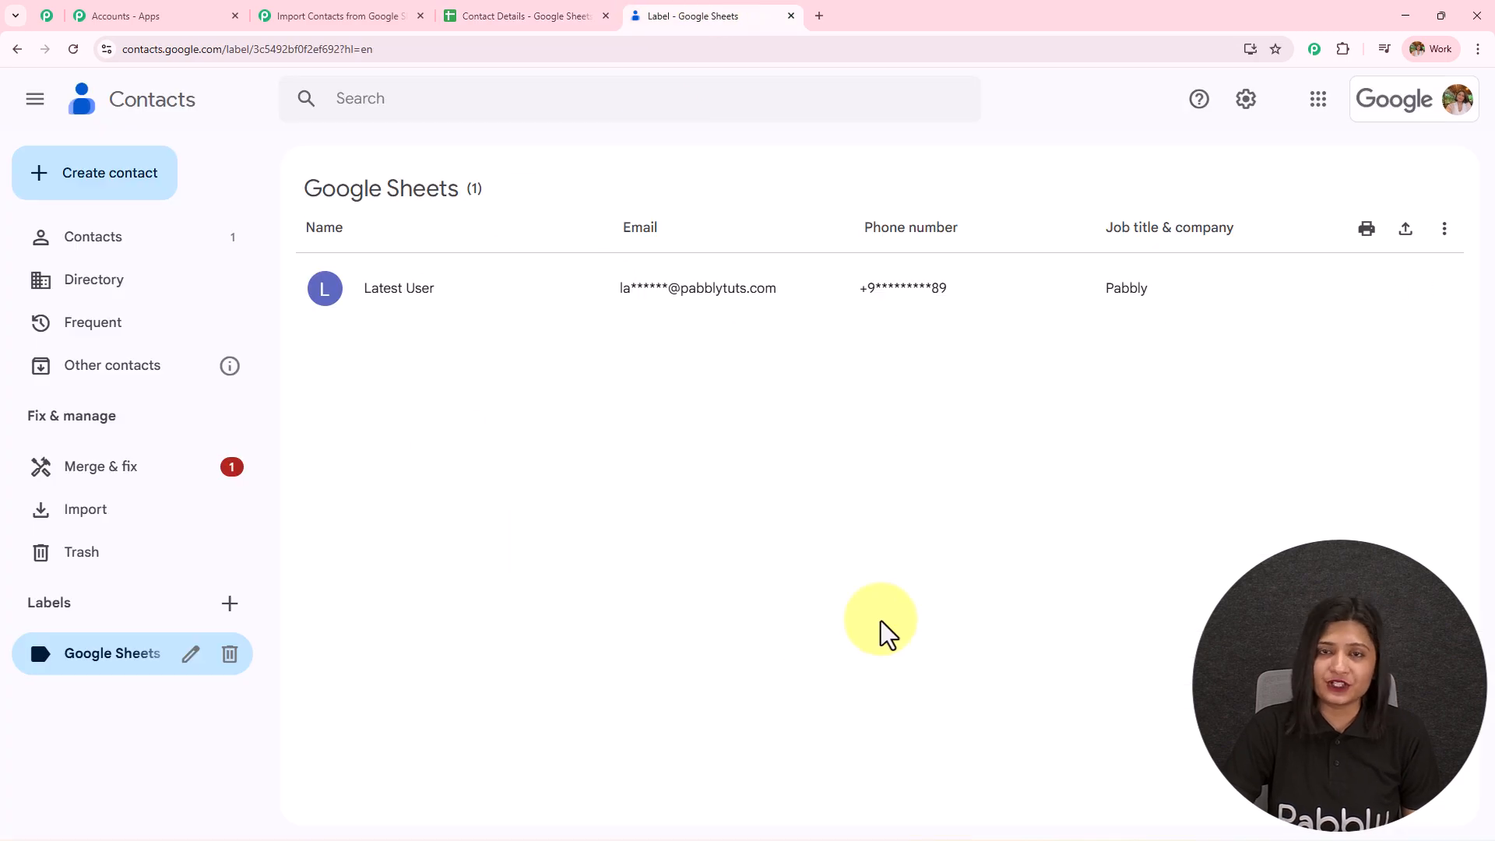
click(338, 14)
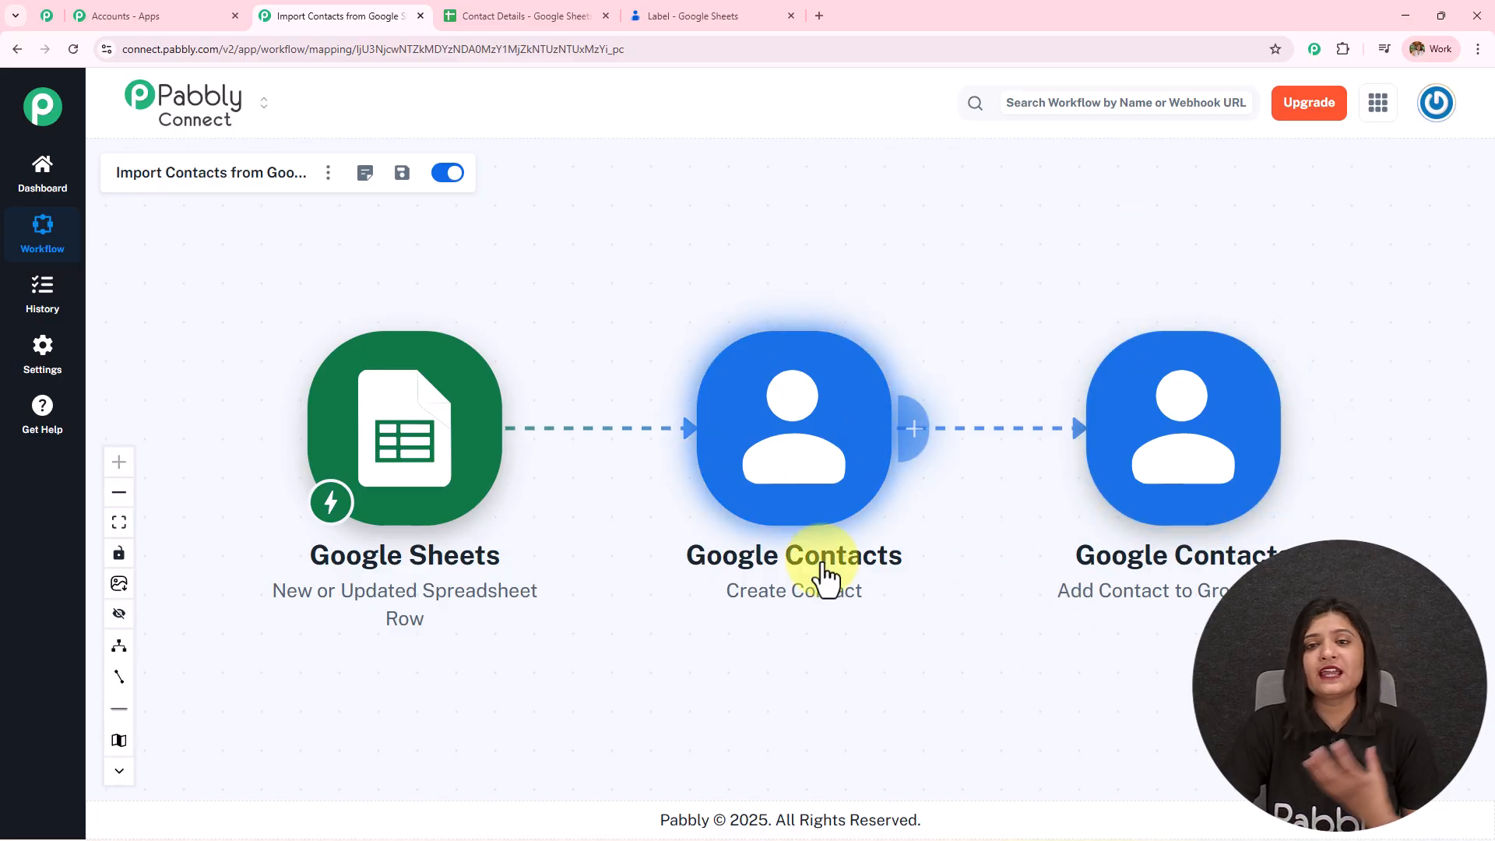
click(713, 14)
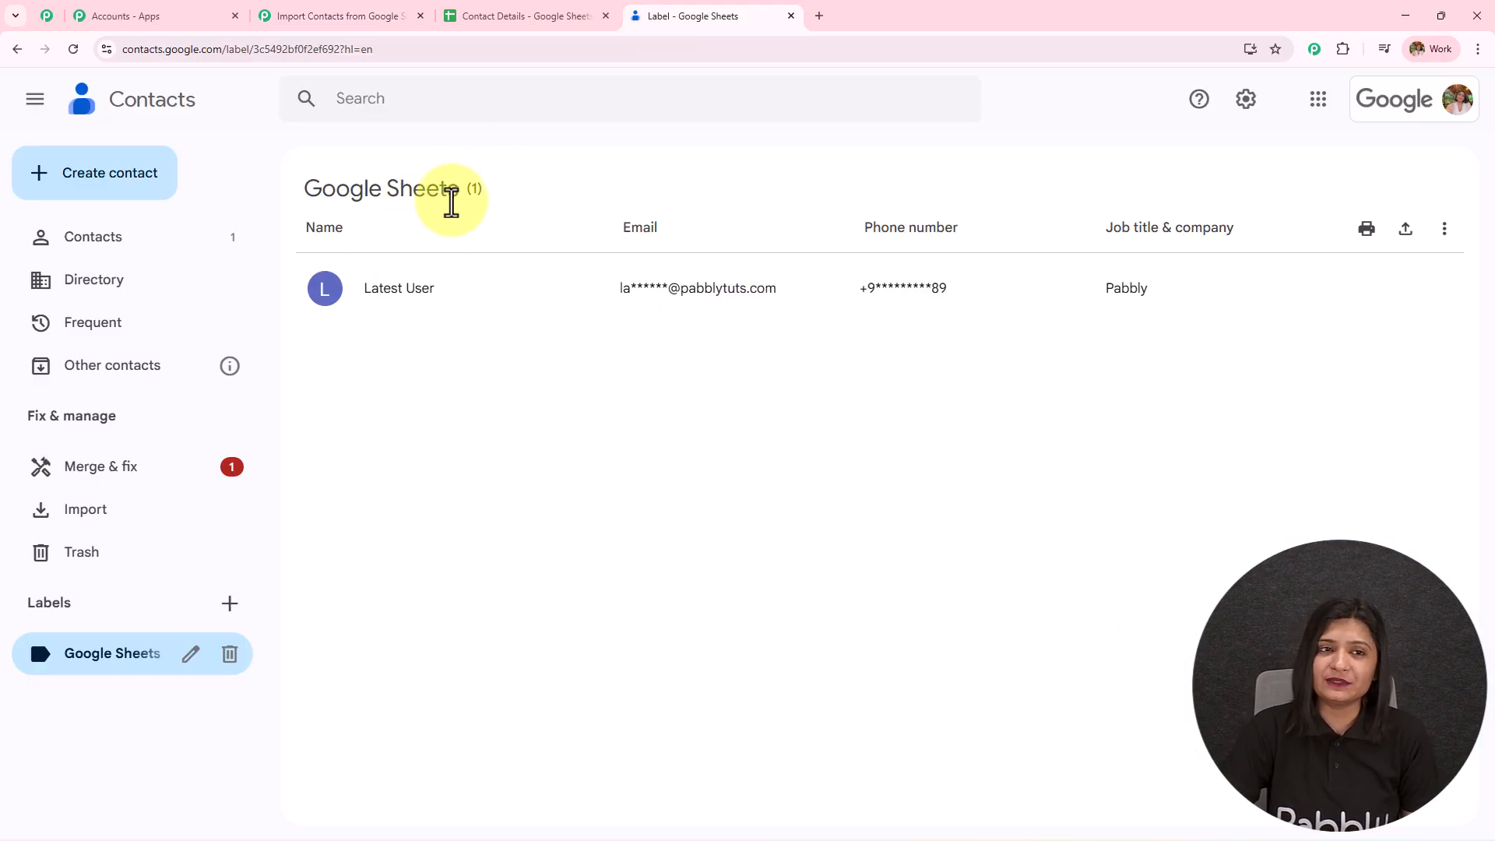
click(358, 14)
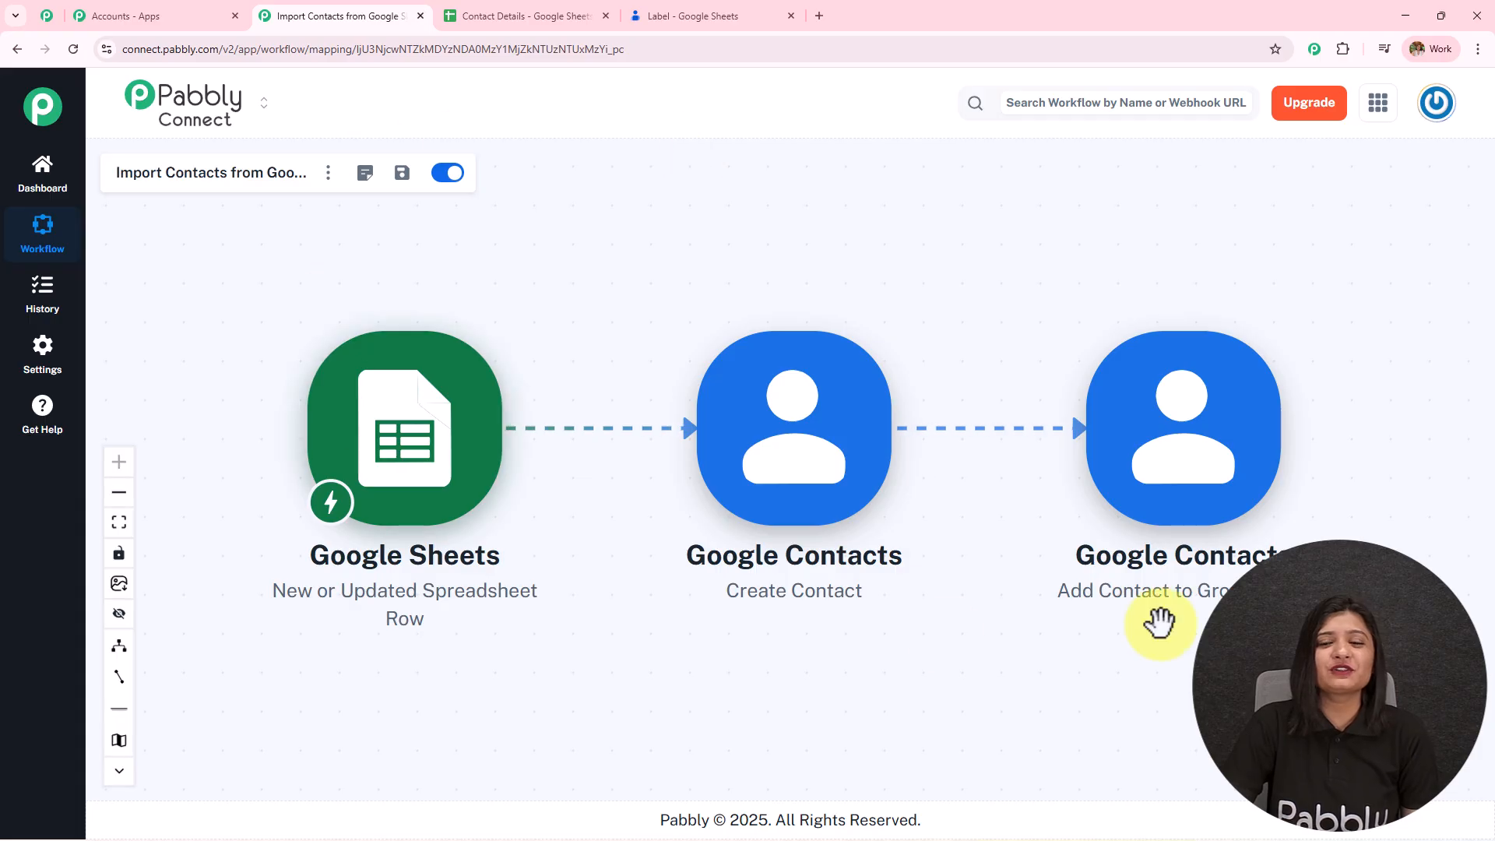